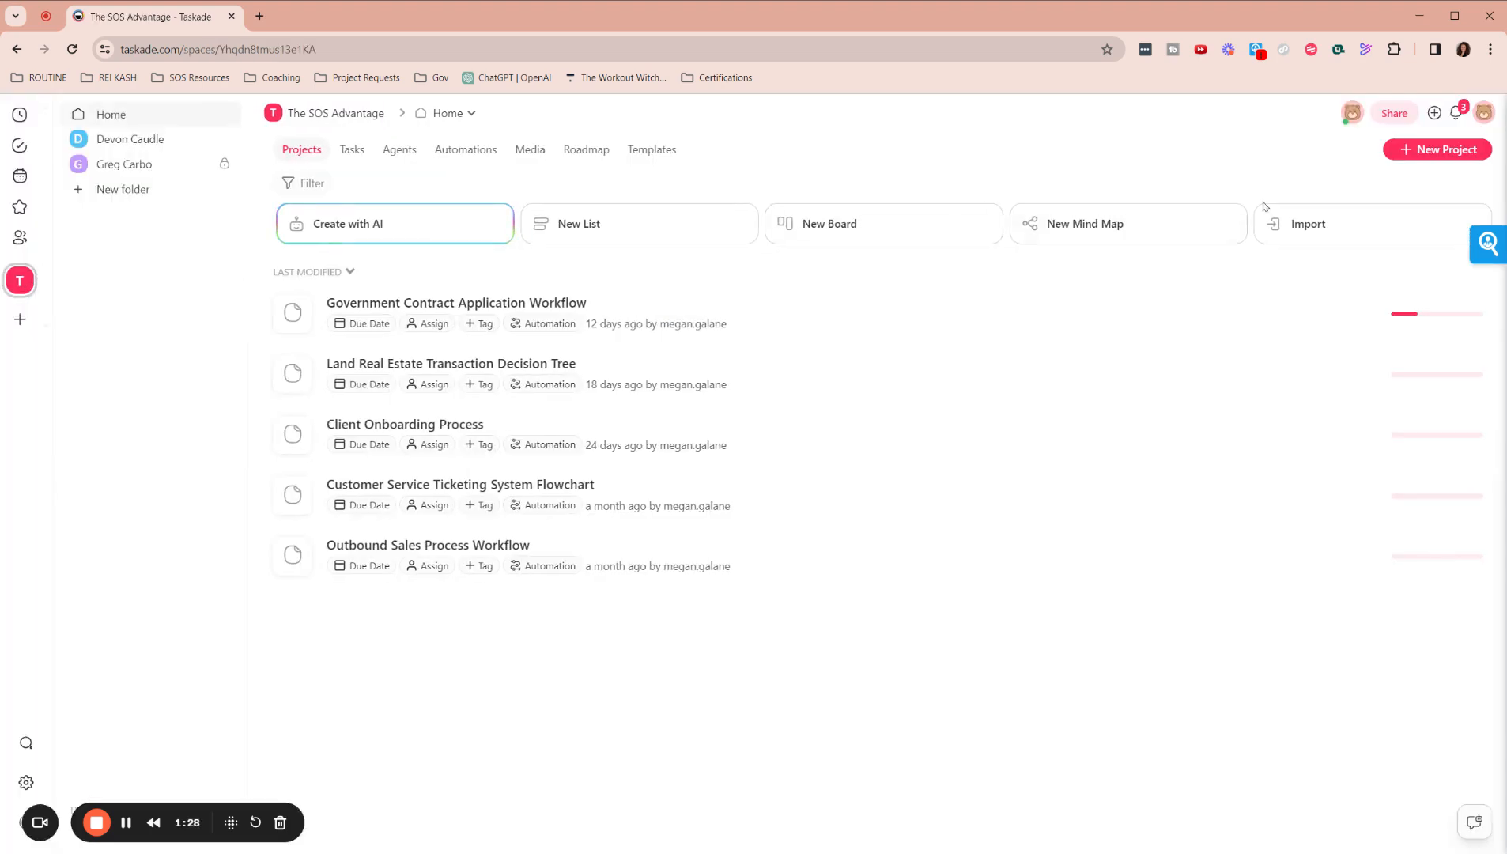
left_click(1433, 155)
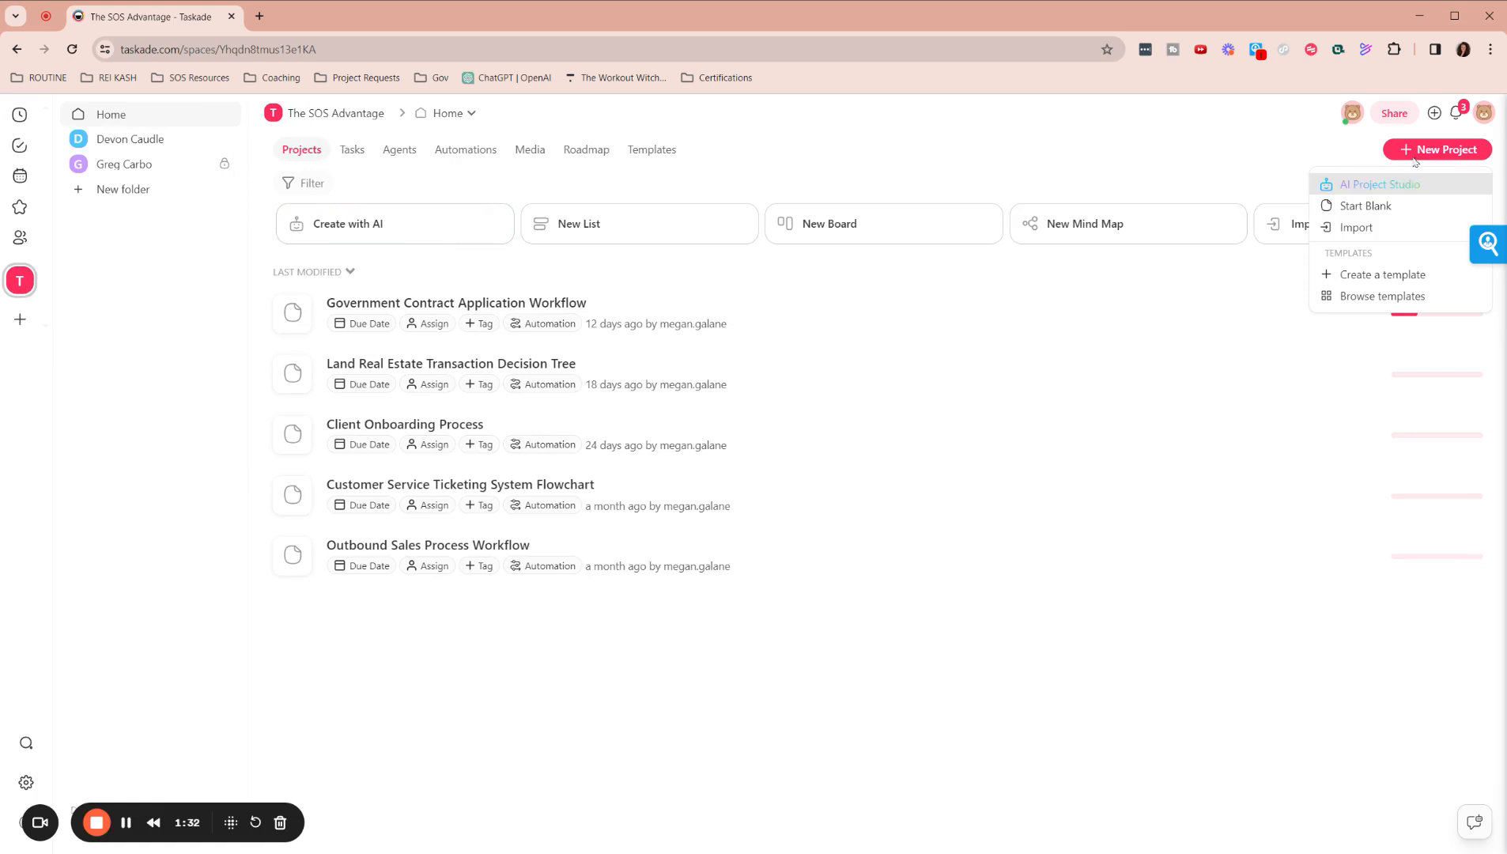
left_click(1378, 207)
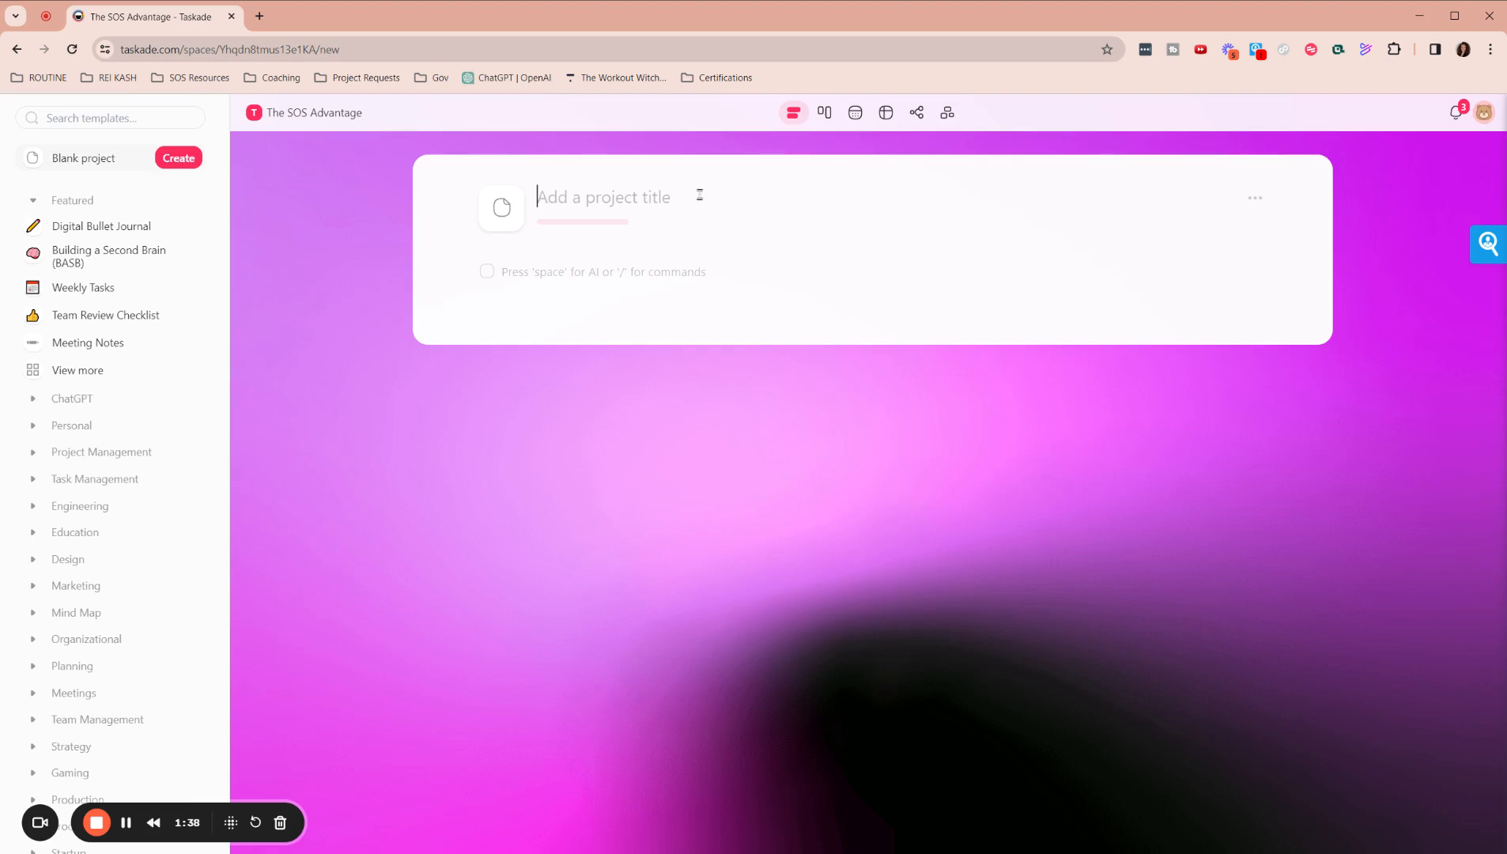
left_click(16, 49)
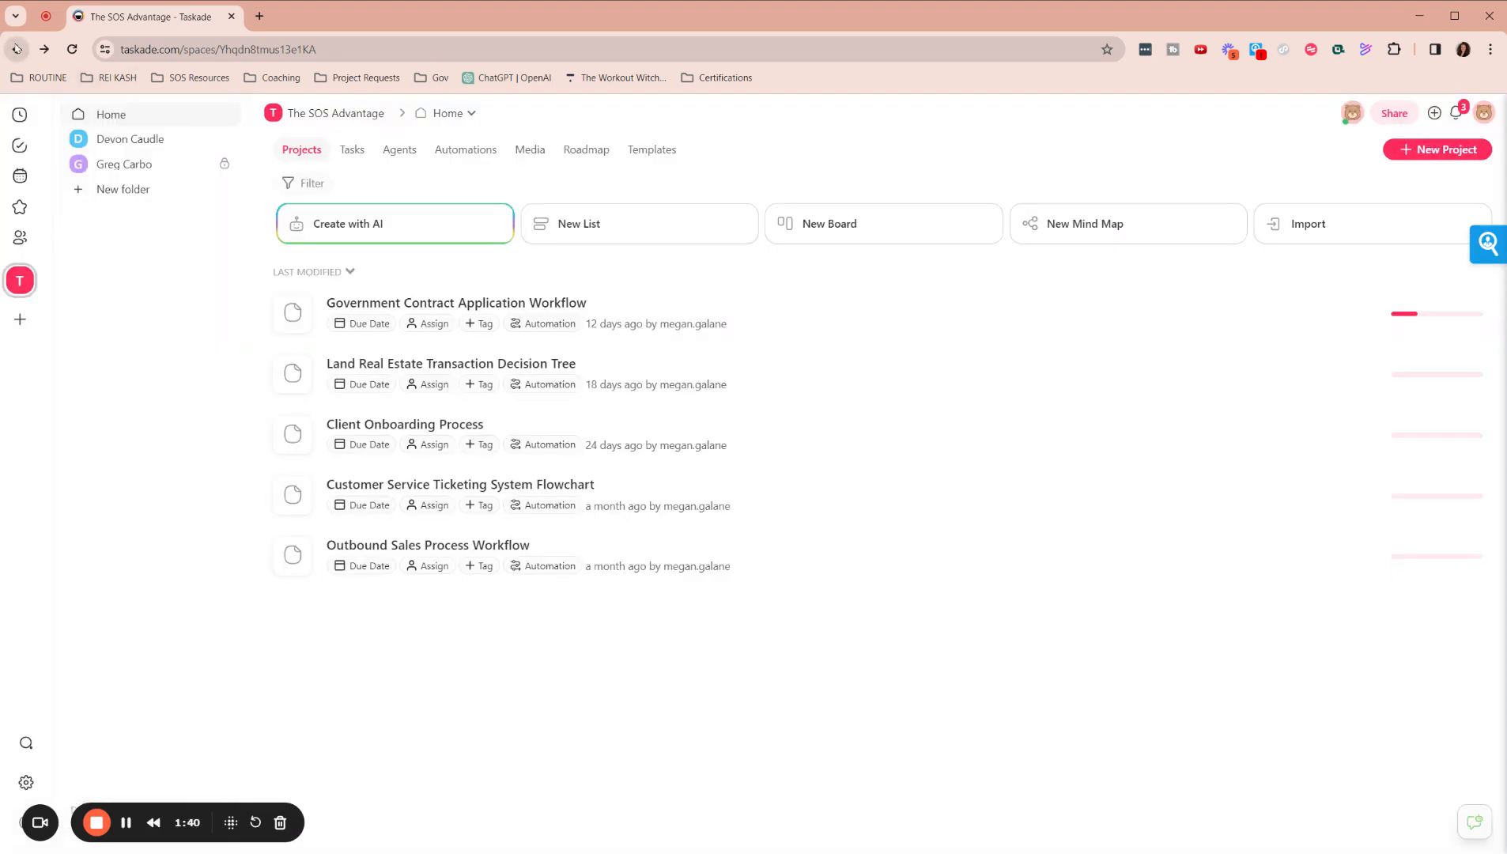
- Start a new project in the AI Project Studio and check its workflow options
left_click(1437, 152)
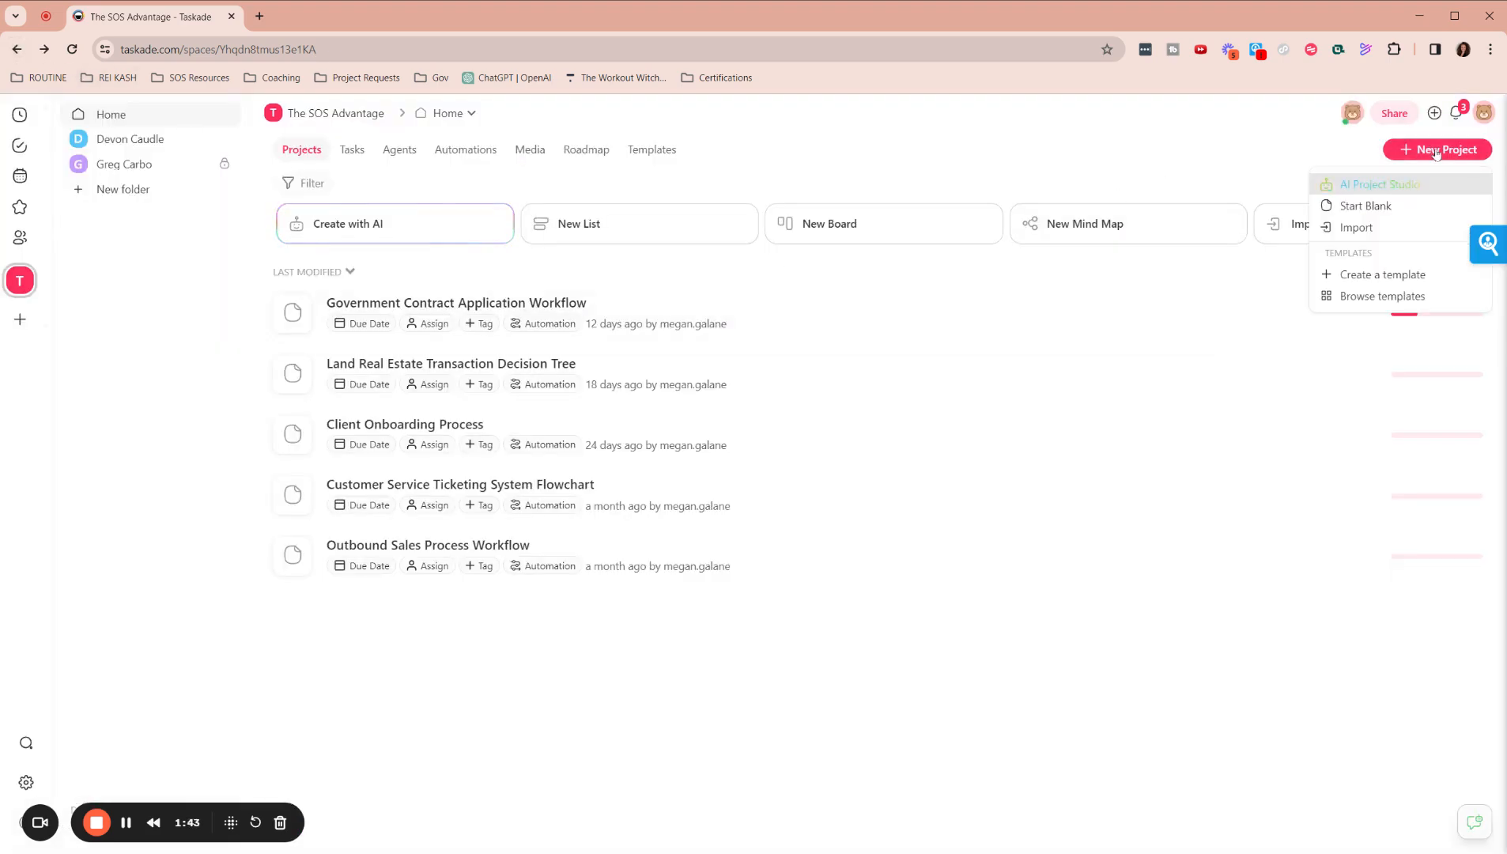
left_click(1364, 188)
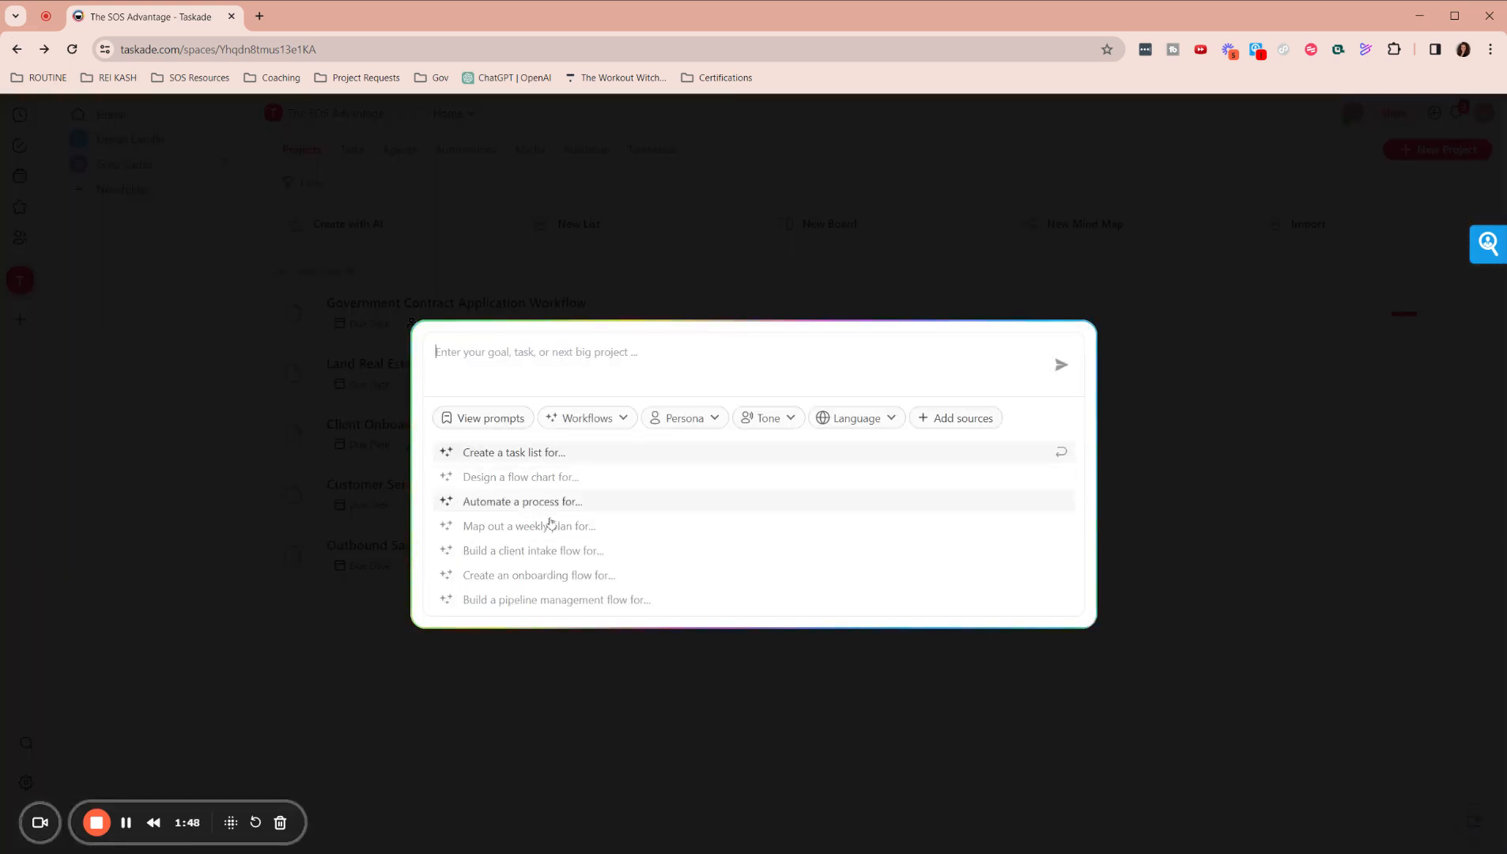
left_click(581, 421)
left_click(581, 419)
left_click(582, 363)
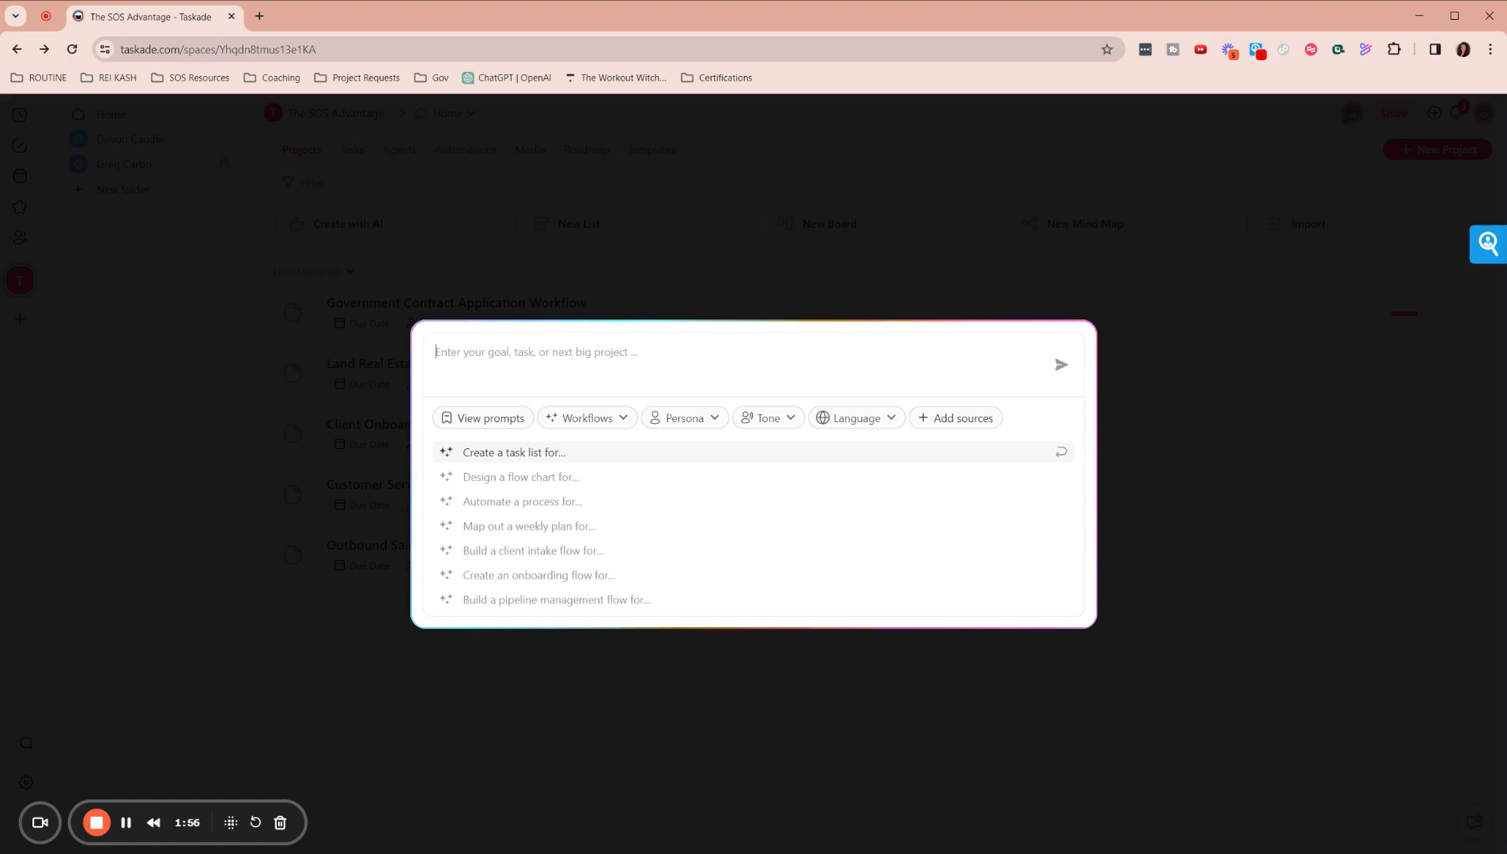
- Have the AI generate a project from the prompt "build a step by step workflow for government contracting custodial/janitorial services"
type("build a ")
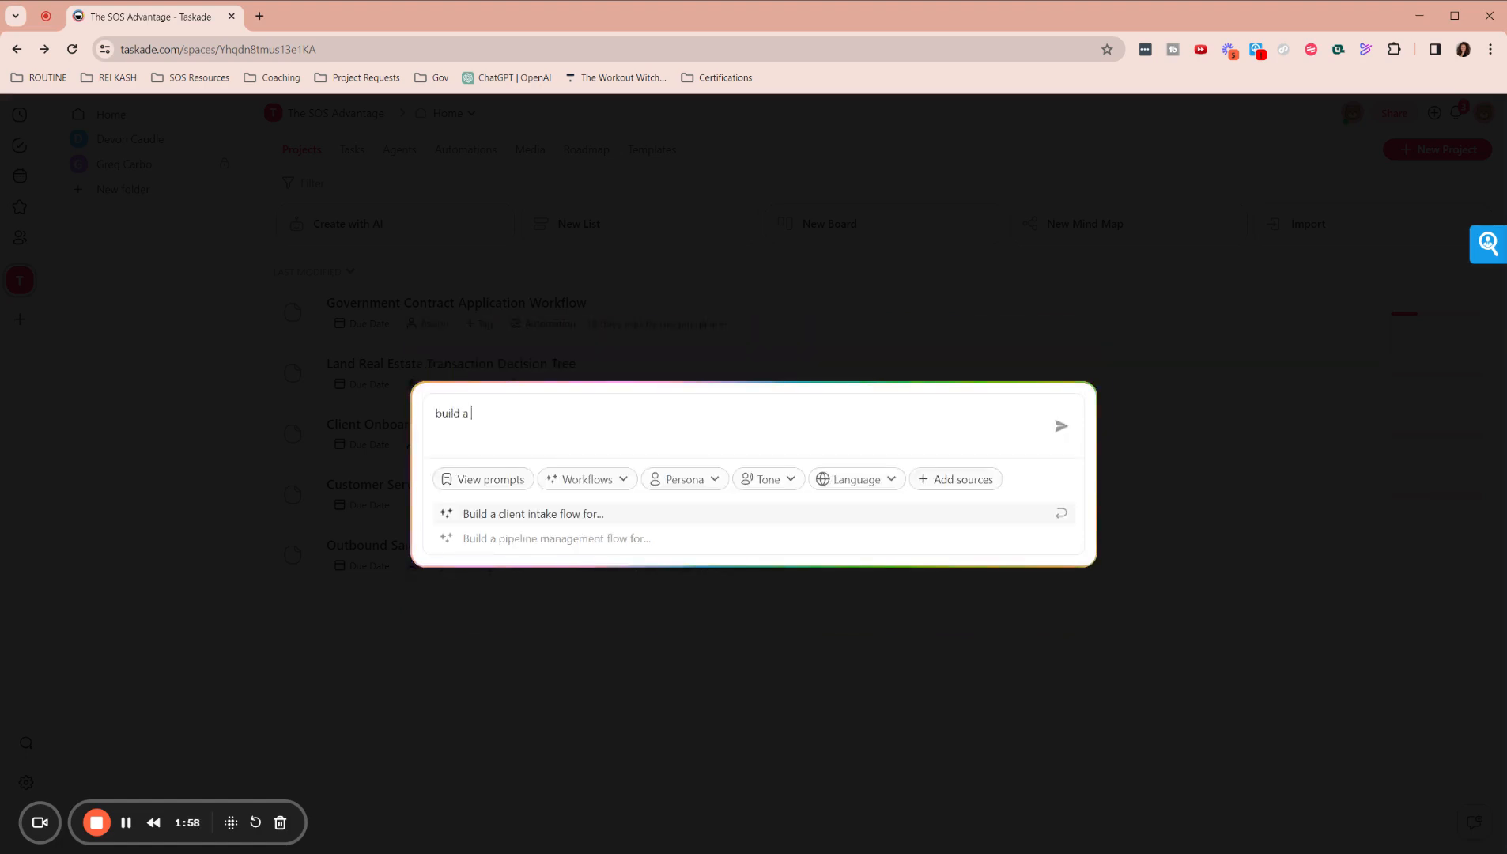
type("workflow")
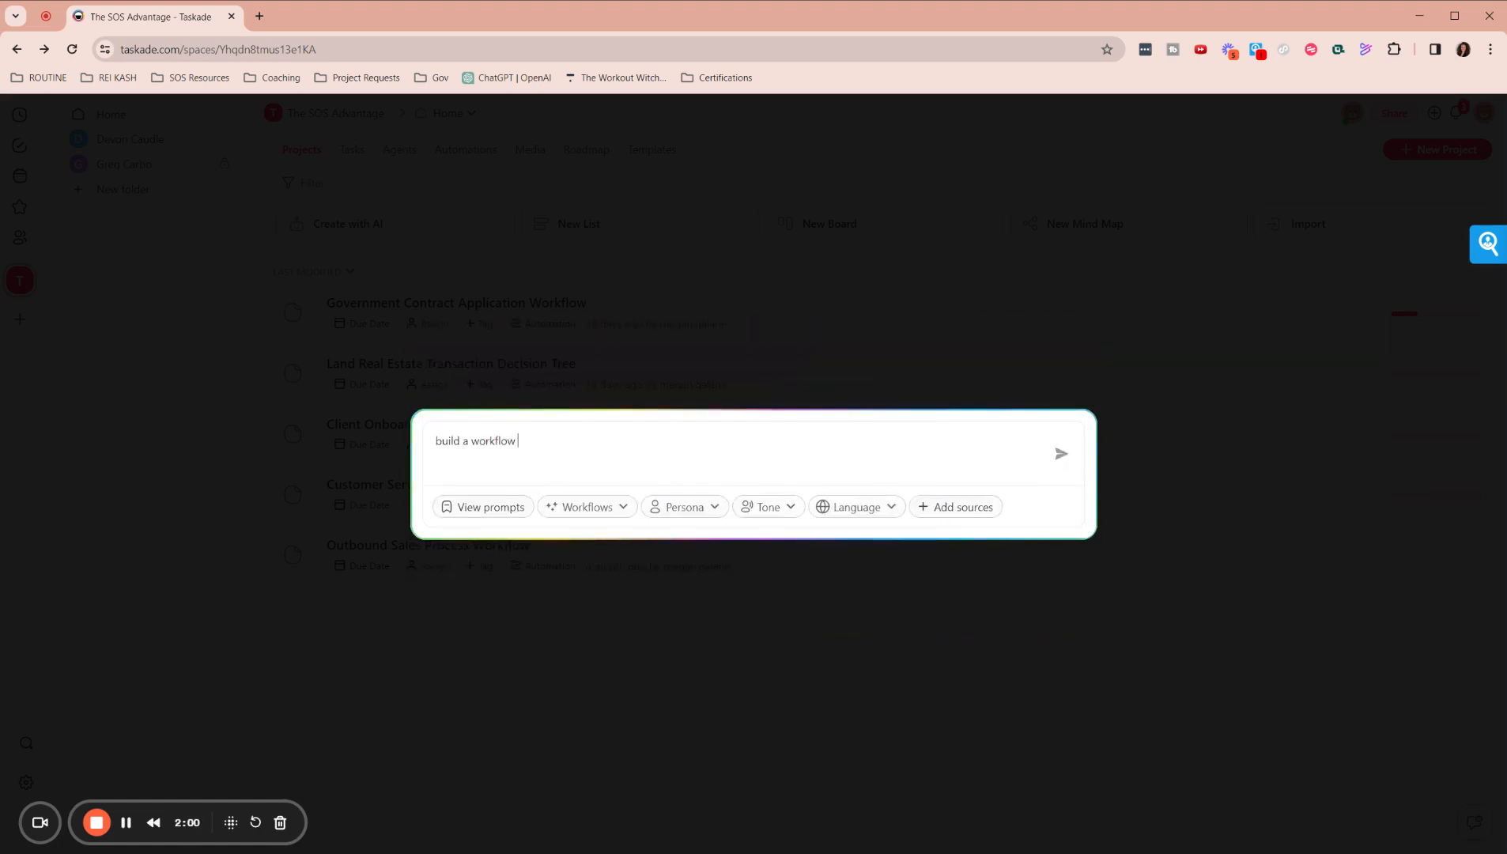
key("BackSpace")
key("BackSpace")
key("BackSpace")
key("BackSpace")
key("BackSpace")
key("BackSpace")
type("step by step workflow for government contracting custodial")
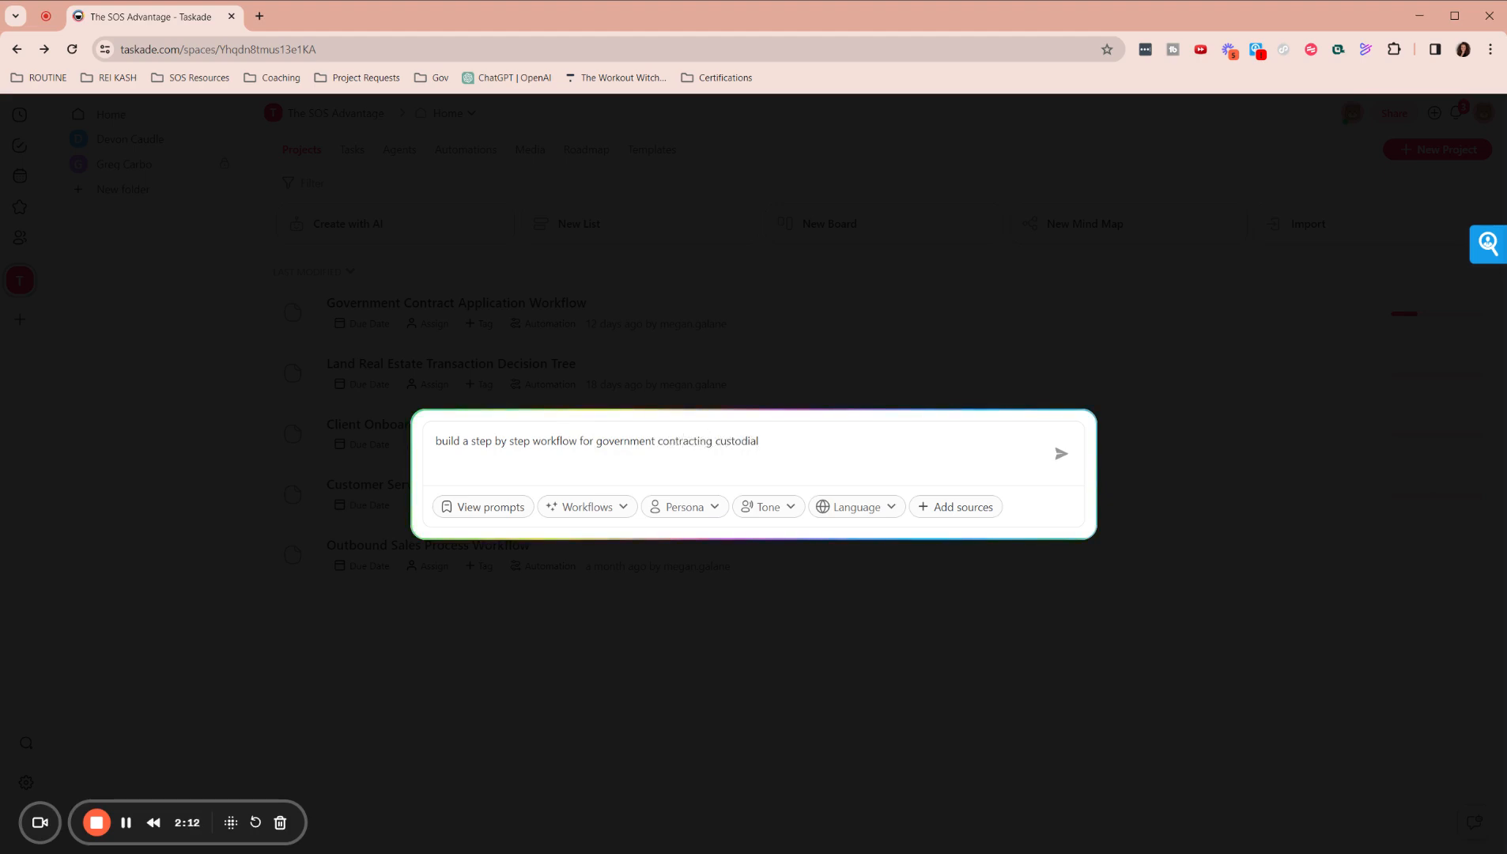
type("/janitorial servci")
type("ices")
left_click(1061, 454)
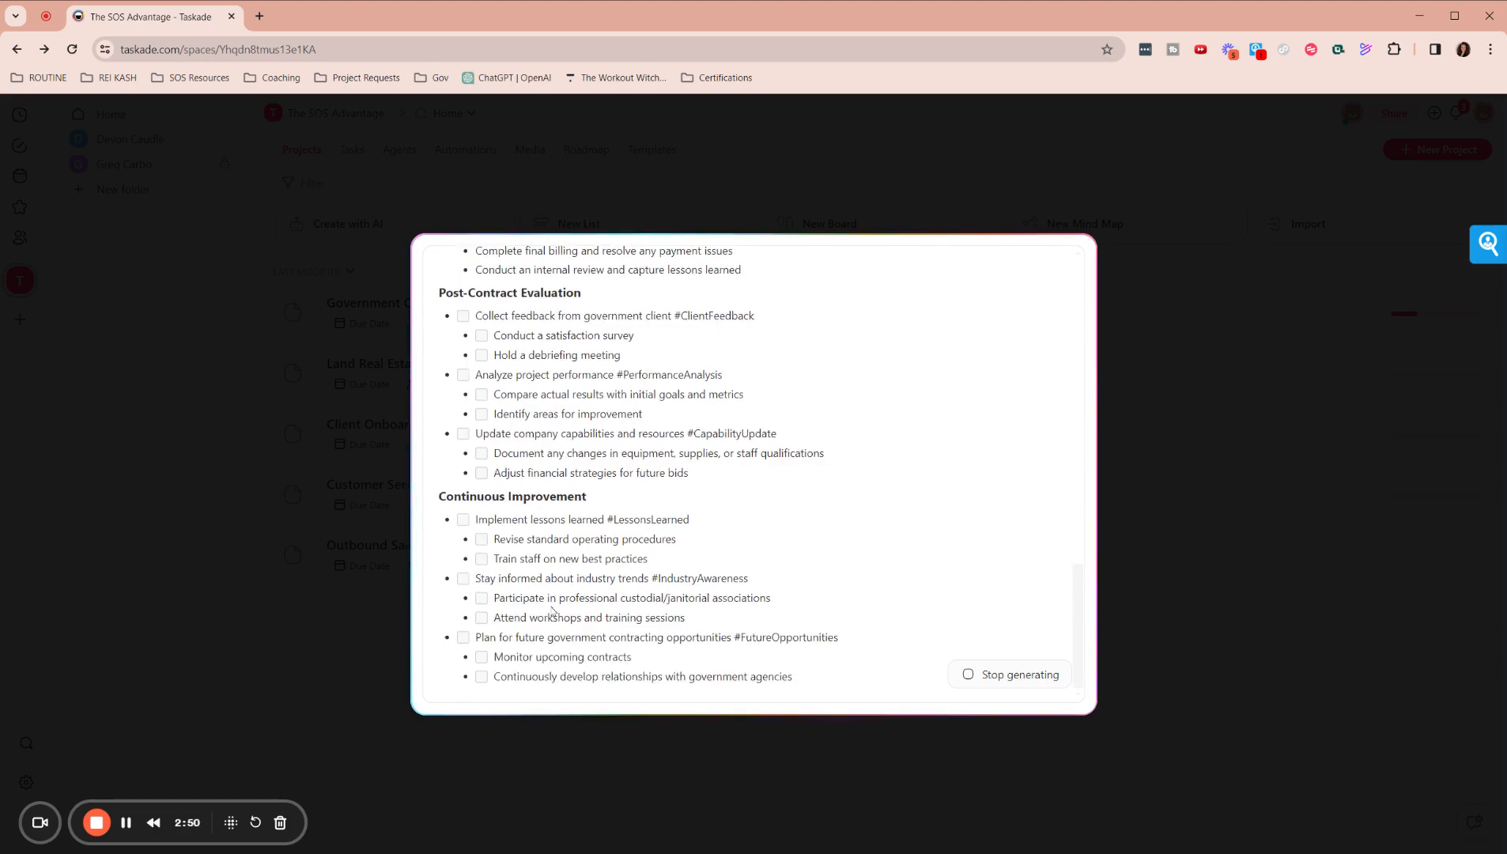
- Review the generated workflow and ask the AI to "include the day to day processes for the staff and the CEO"
scroll(486, 469, "up", 15)
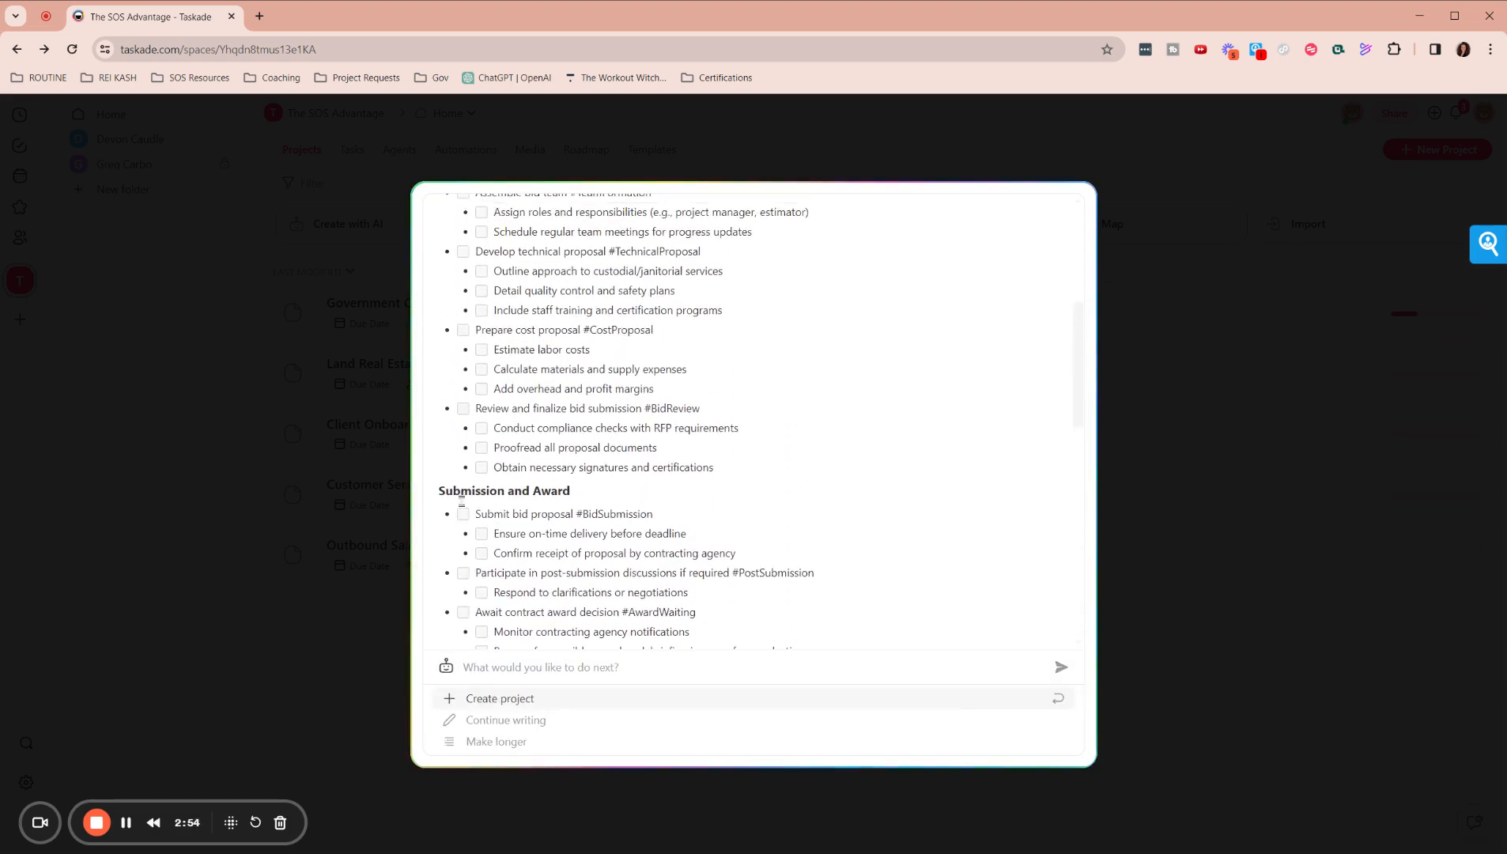
scroll(519, 568, "down", 3)
scroll(519, 567, "down", 8)
left_click(515, 665)
type("incldu")
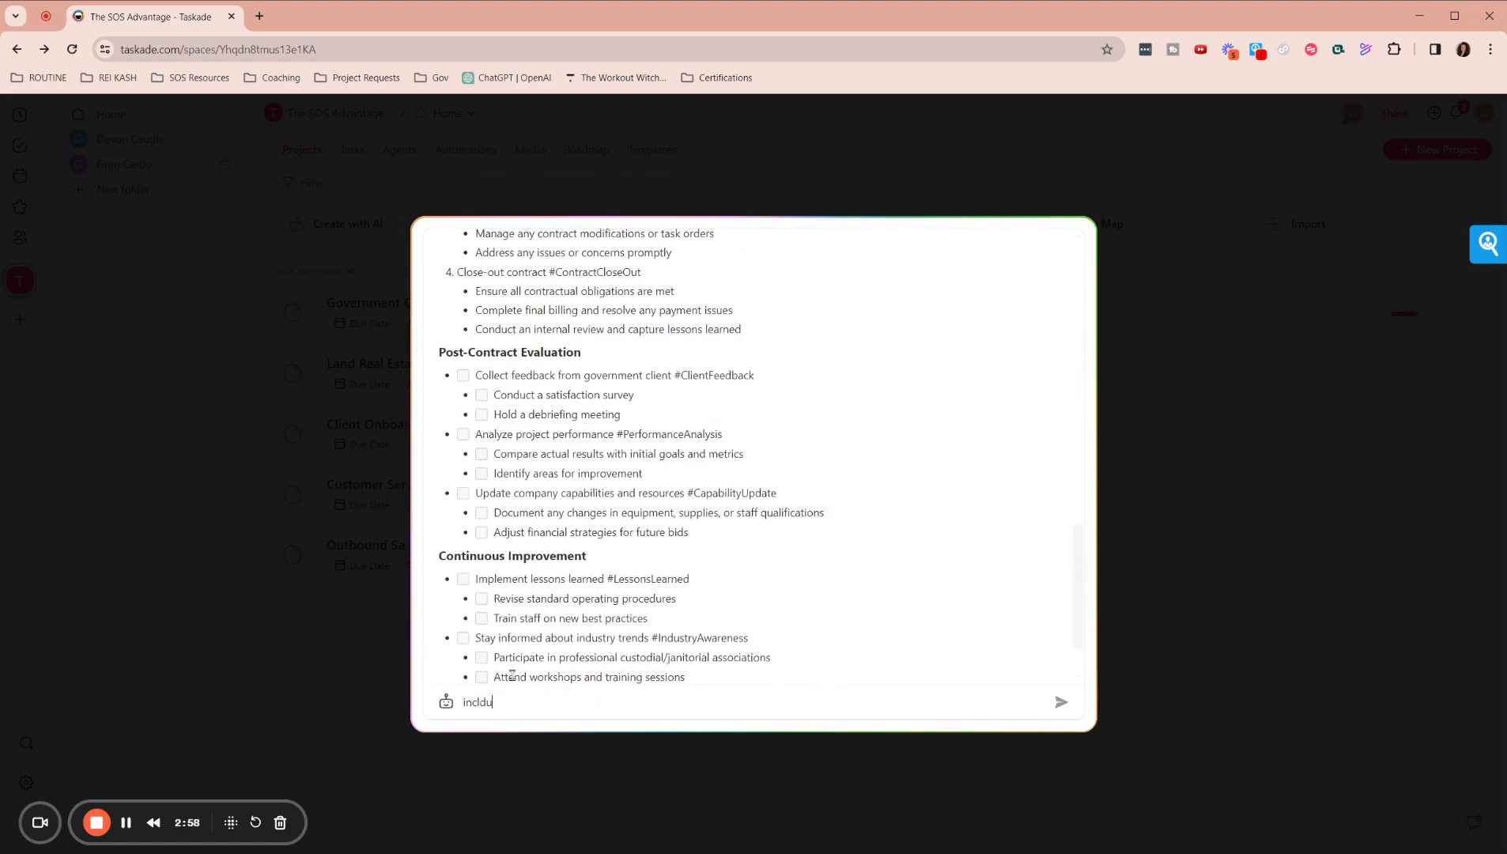
key("BackSpace")
key("BackSpace")
type("ude the day to dat")
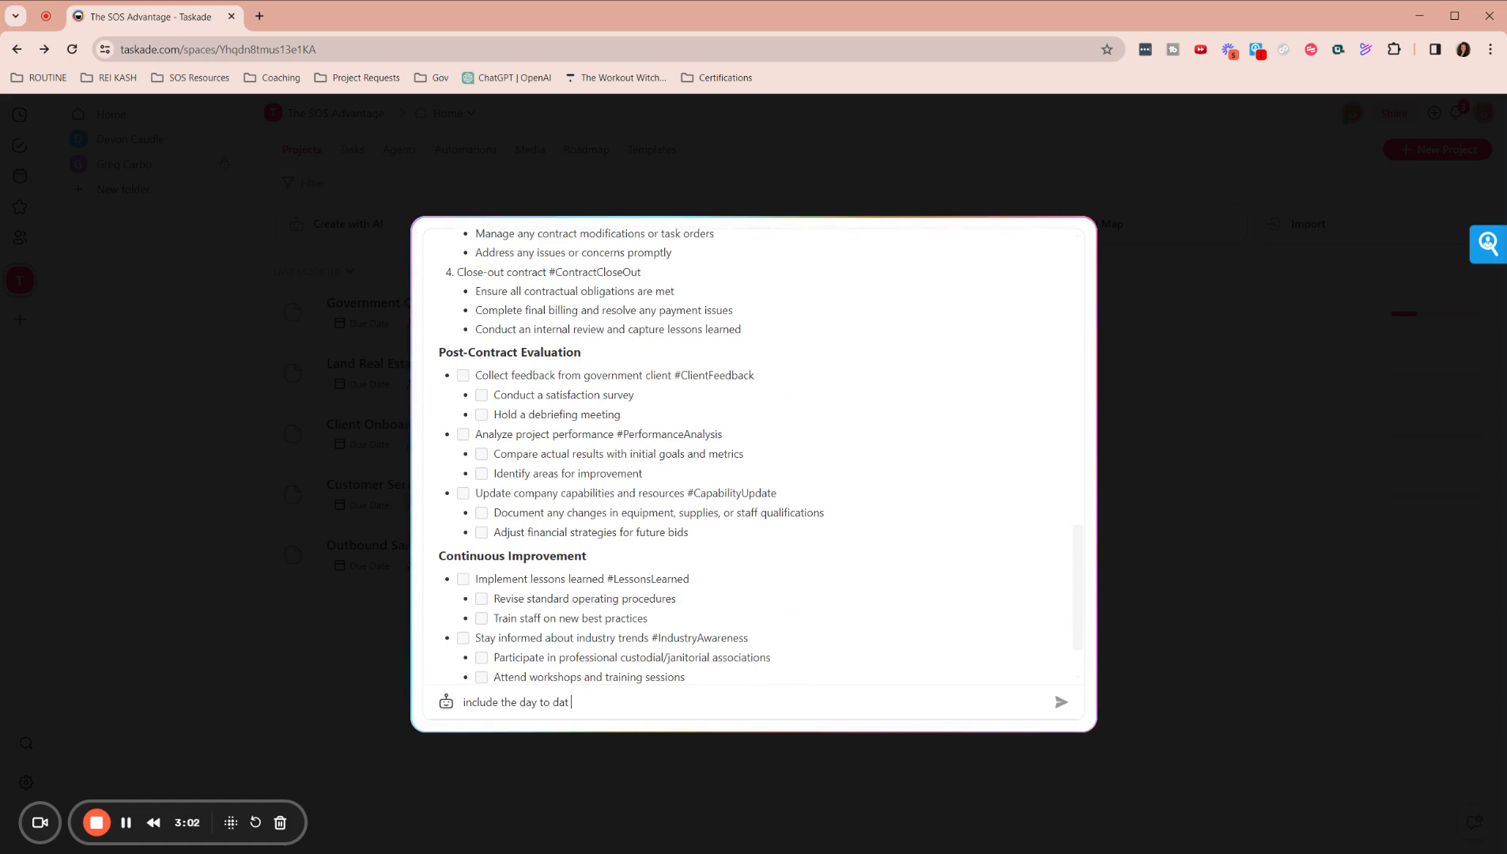
type(" processees fo")
key("BackSpace")
key("BackSpace")
key("BackSpace")
key("BackSpace")
type("s for the staff and ")
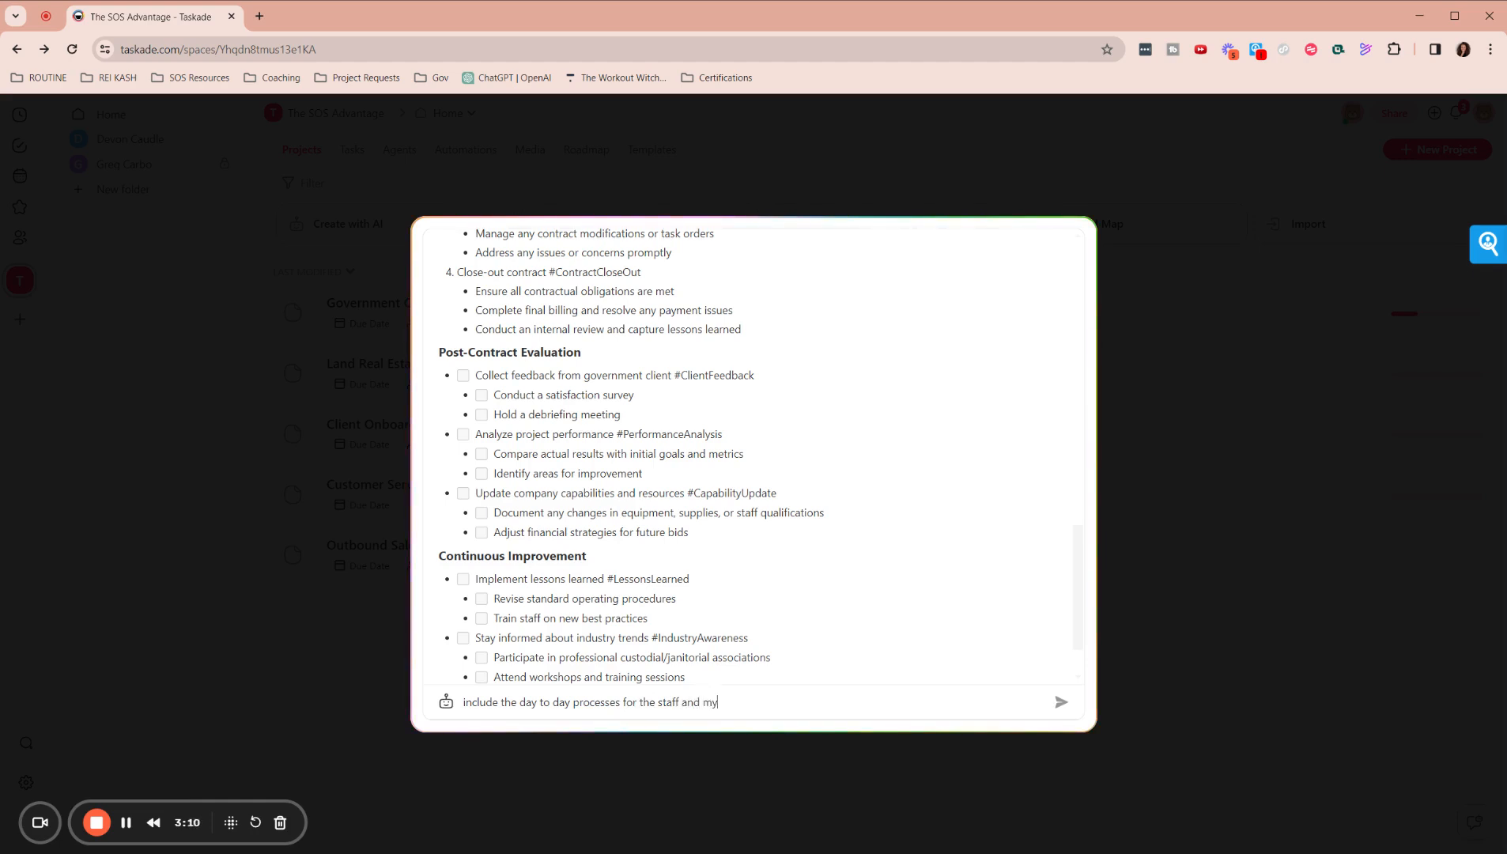
type("the CEO")
key("Return")
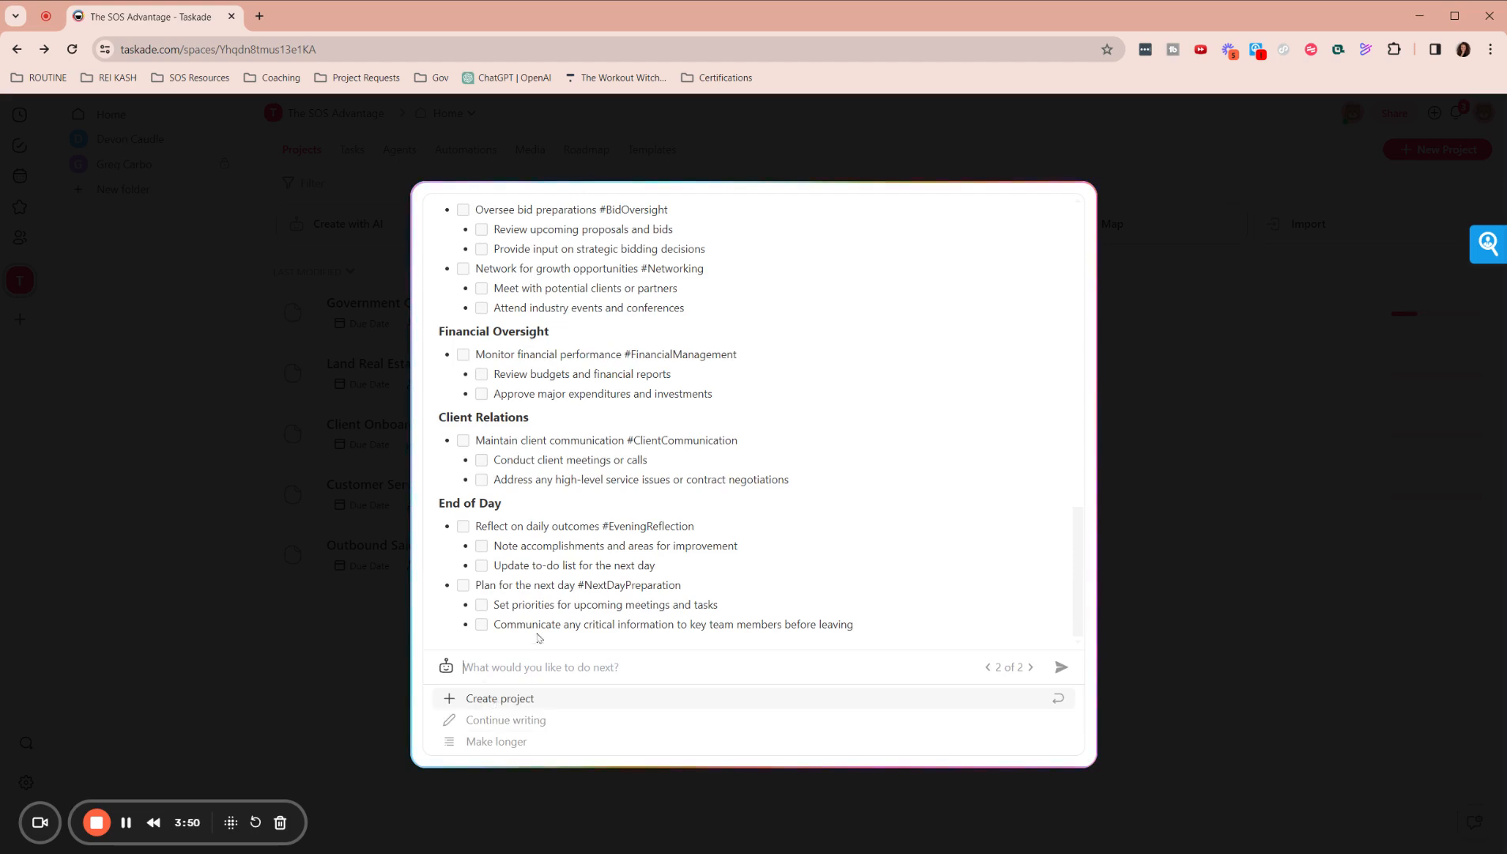
- Create a project from the generated daily workflows and look over the whole mind map
left_click(488, 699)
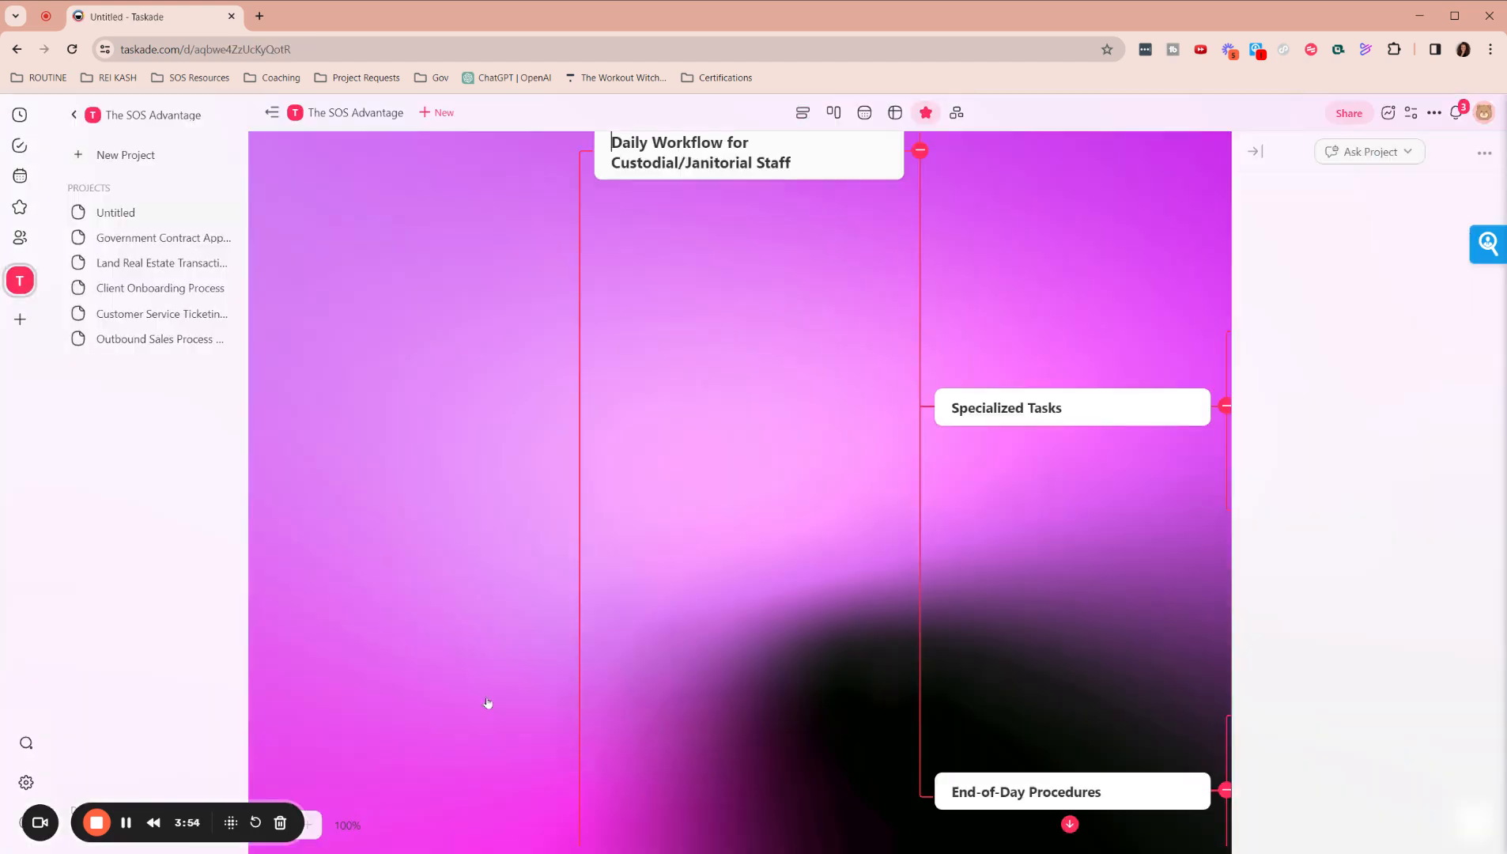
scroll(733, 512, "down", 2)
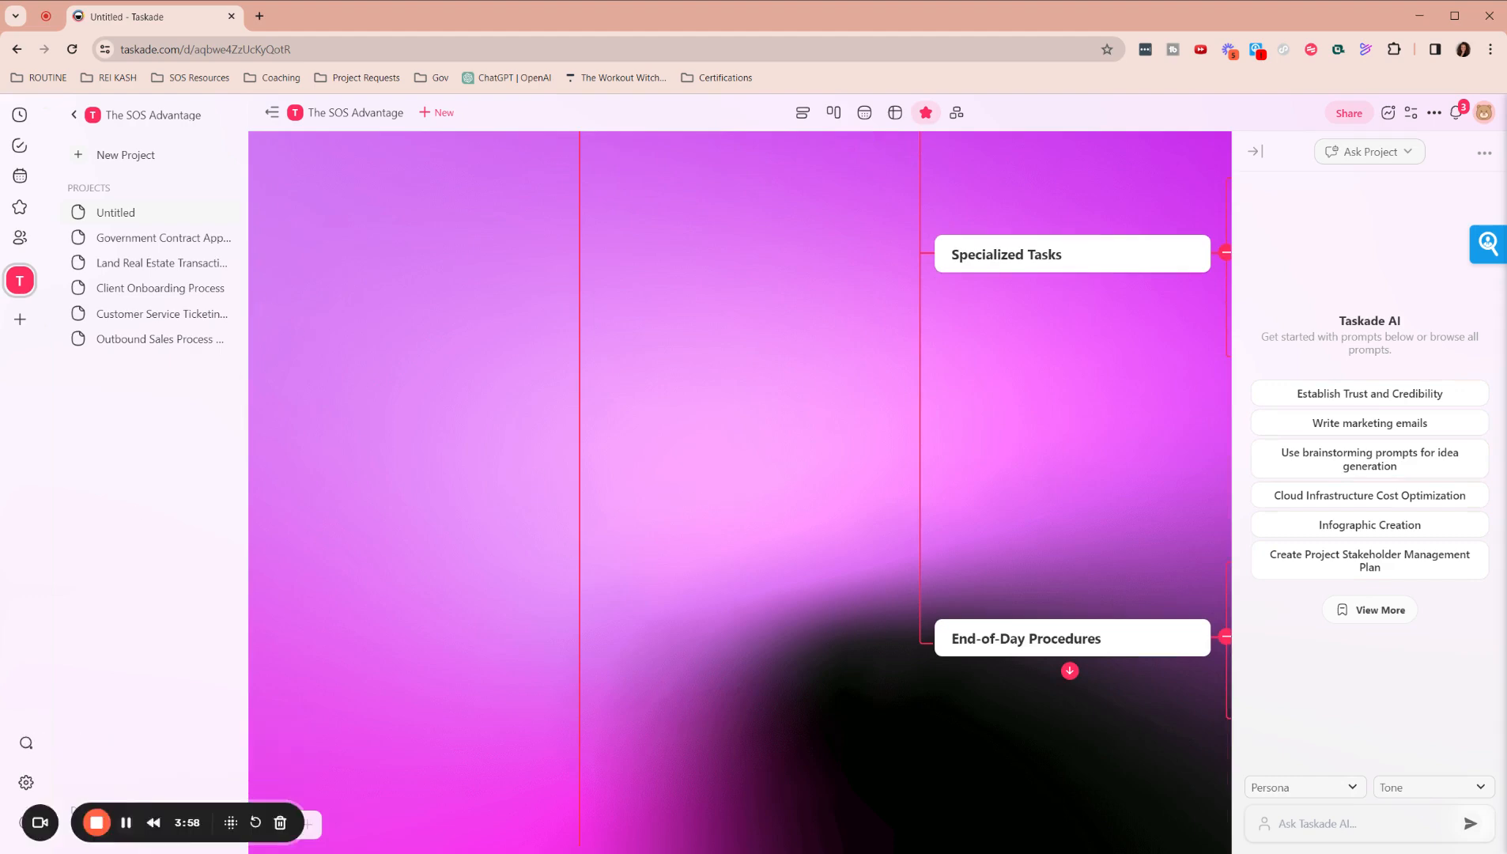
left_click(278, 825)
left_click(279, 827)
left_click_drag(836, 701, 503, 473)
left_click_drag(628, 624, 570, 439)
scroll(569, 475, "up", 5)
scroll(558, 510, "down", 5)
left_click_drag(548, 615, 502, 451)
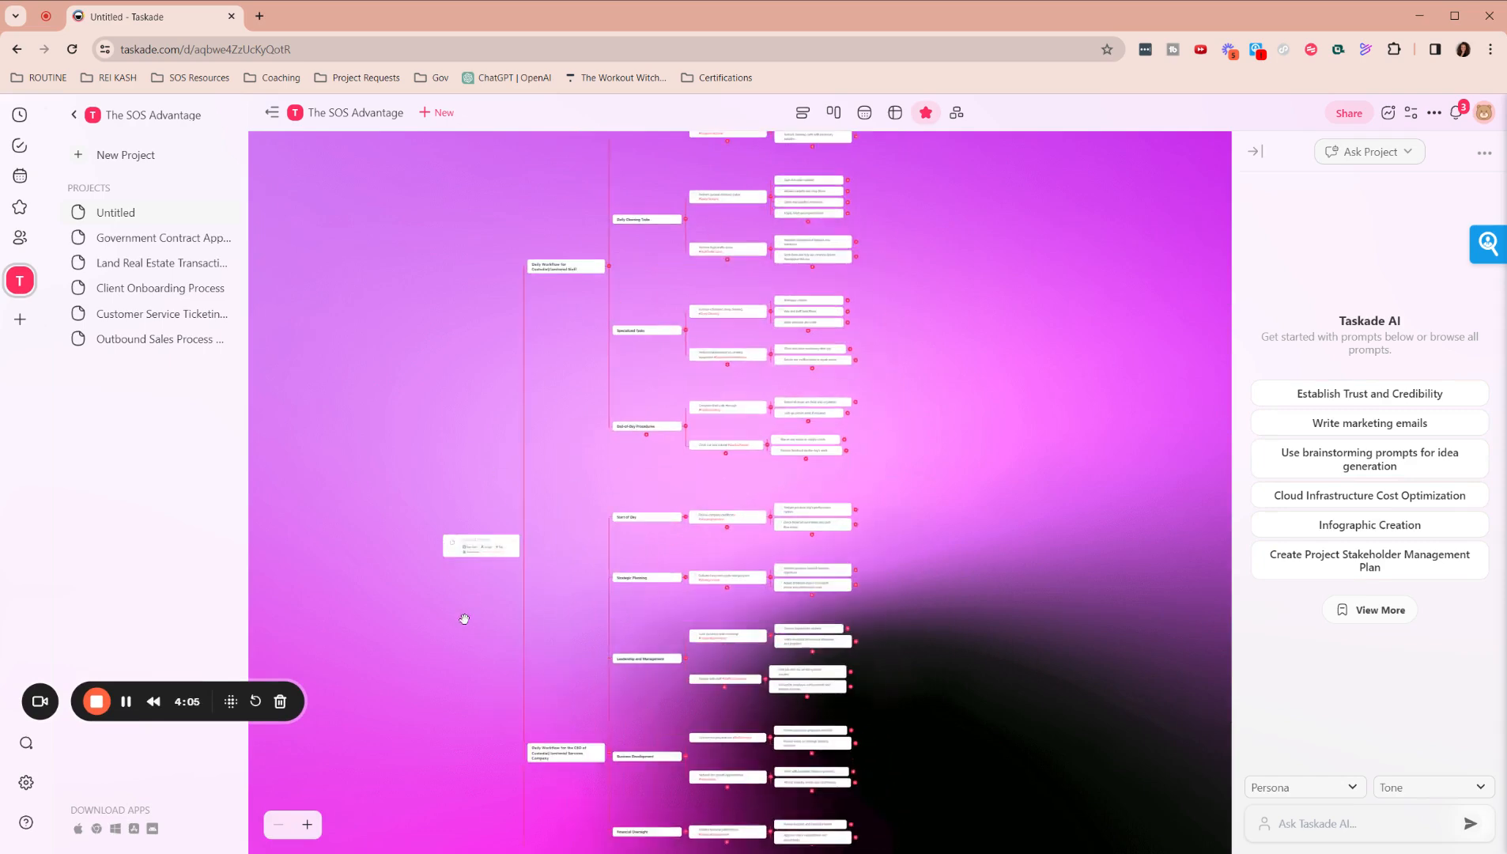
- Title the untitled project "Custodian/Janitorial Gov Con" in the mind map's root node
scroll(474, 605, "down", 3)
left_click(307, 825)
left_click(307, 824)
left_click_drag(386, 491, 673, 545)
left_click(426, 474)
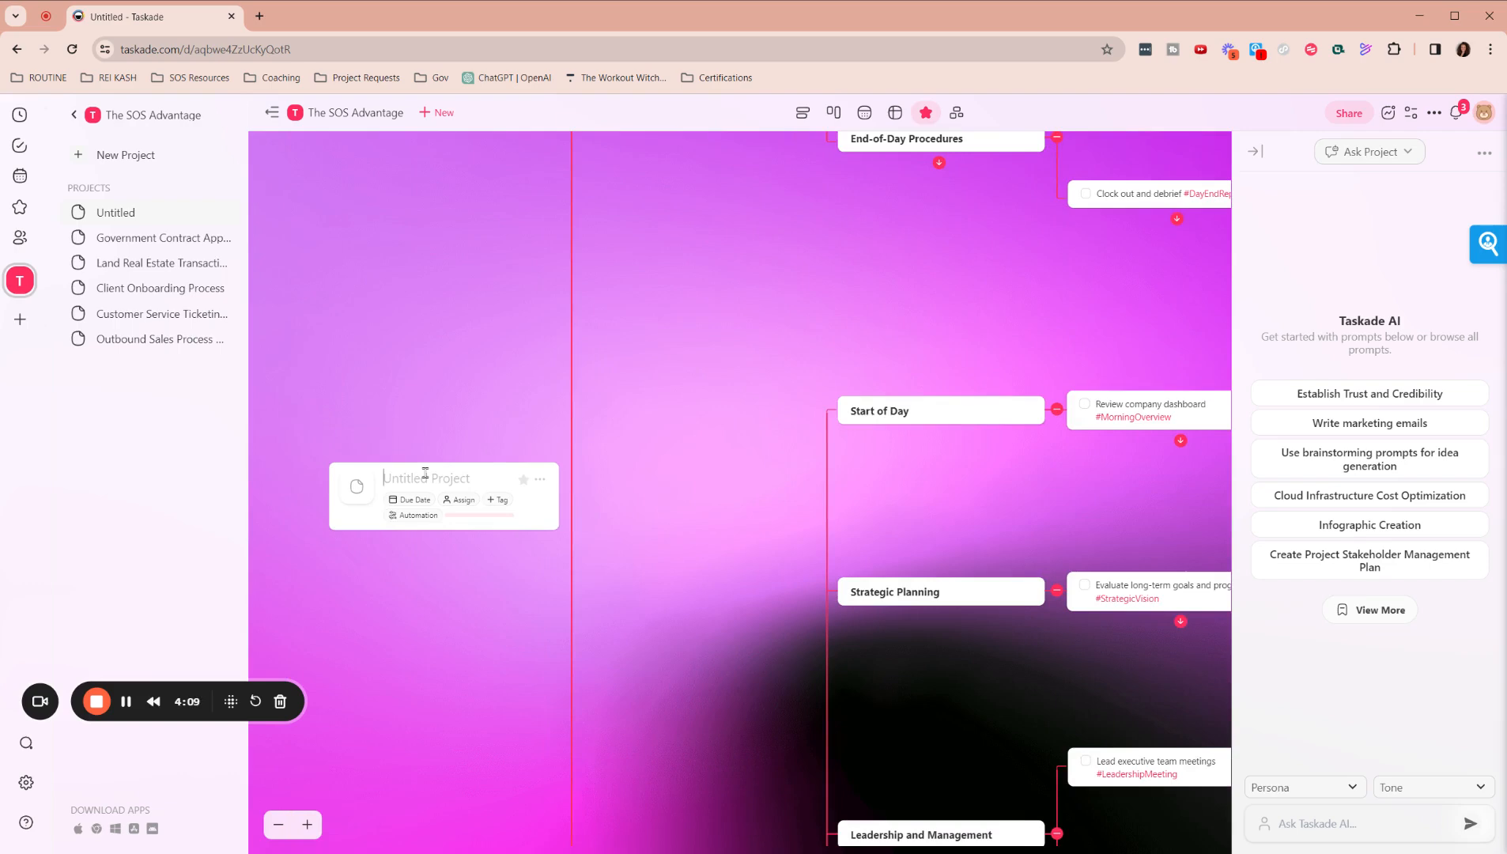
type("odian/Janitor")
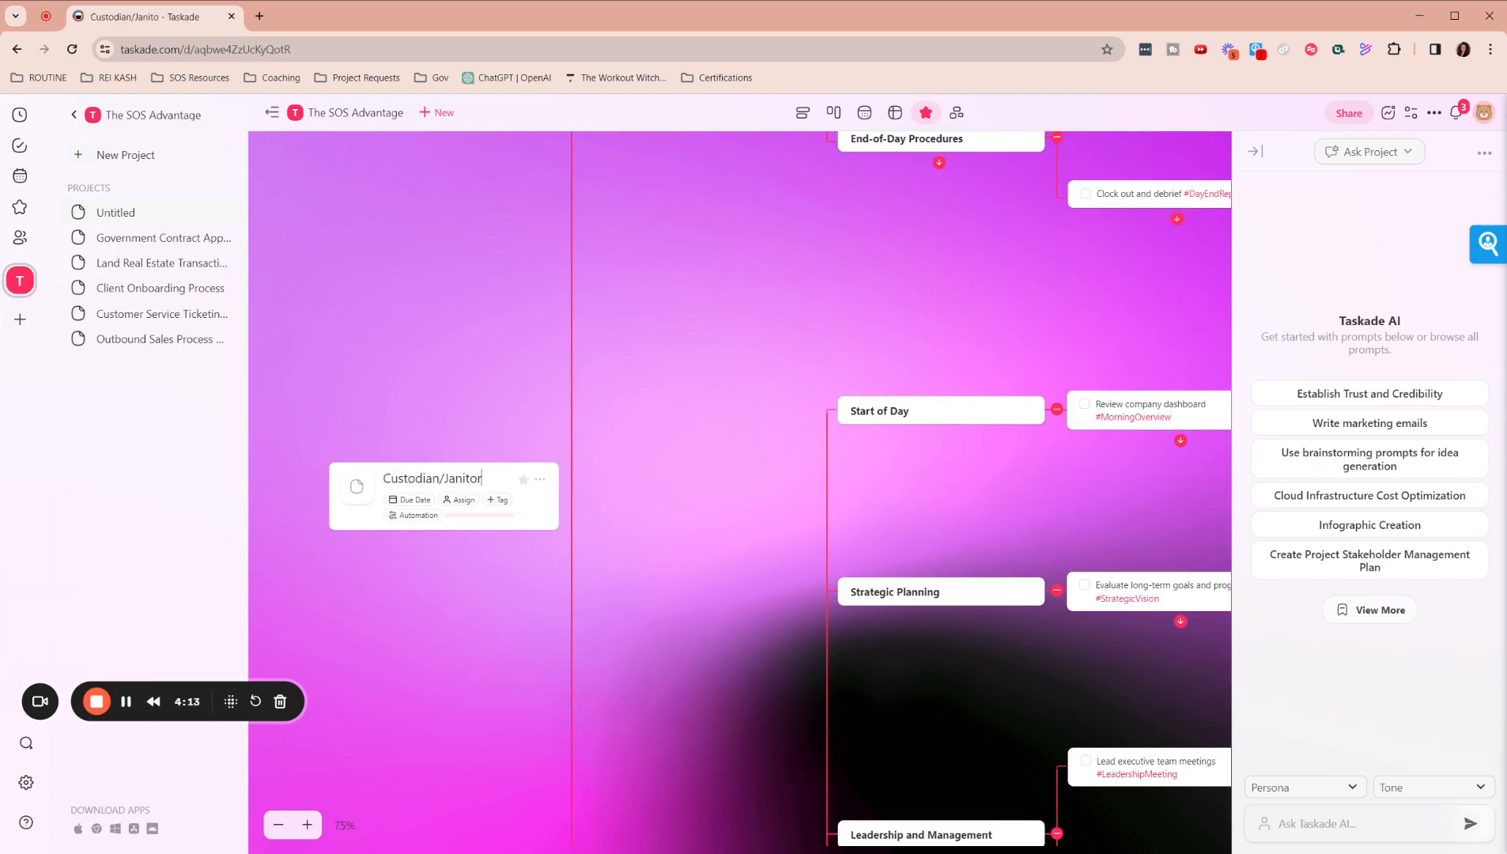
type("ial Gov Co")
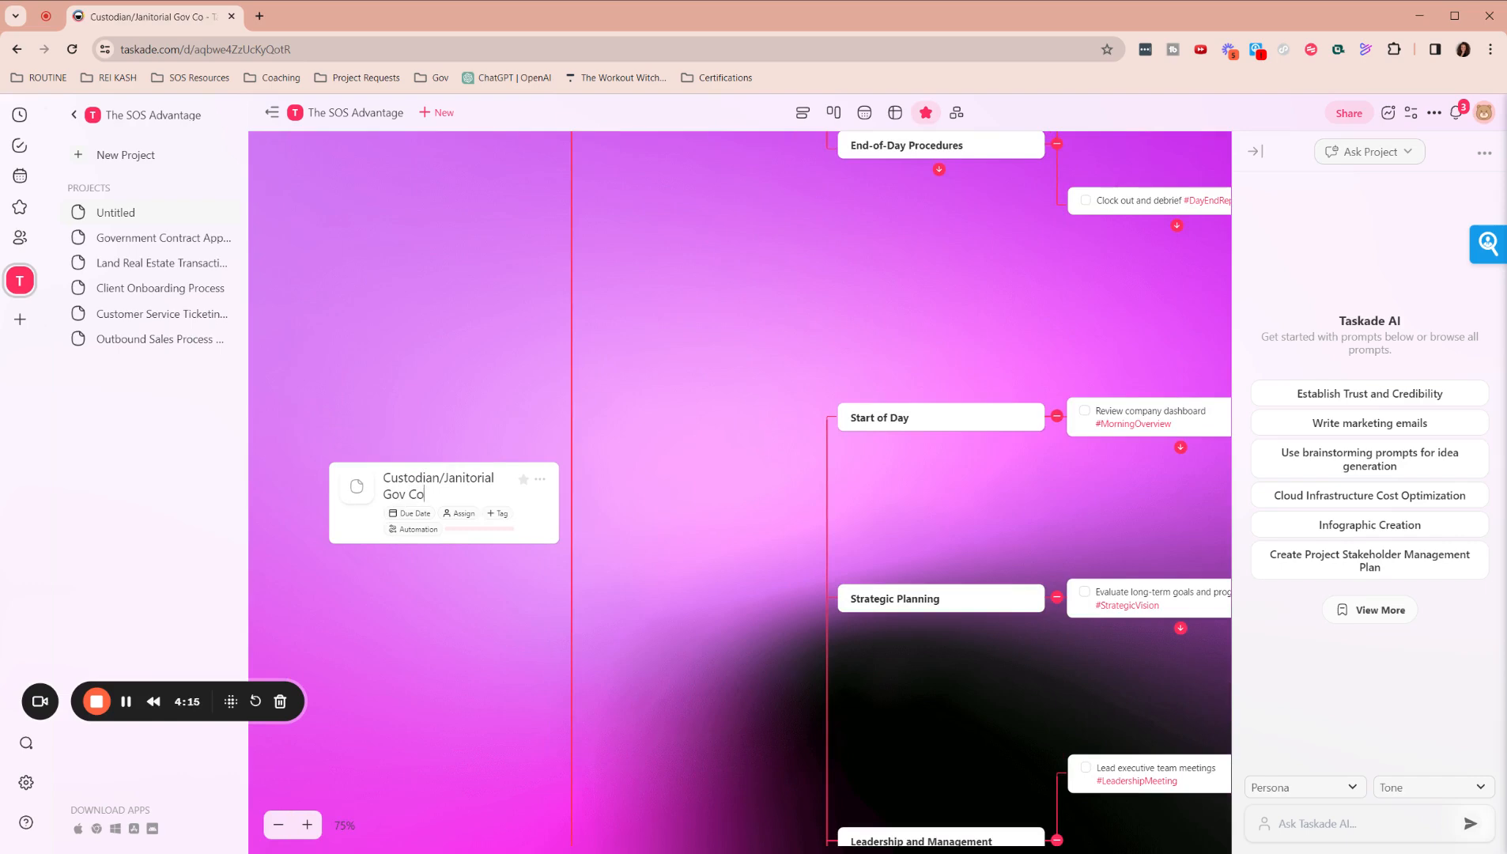
- Fold all the branches under the CEO's daily workflow, from Start of Day through End of Day
left_click_drag(669, 540, 538, 530)
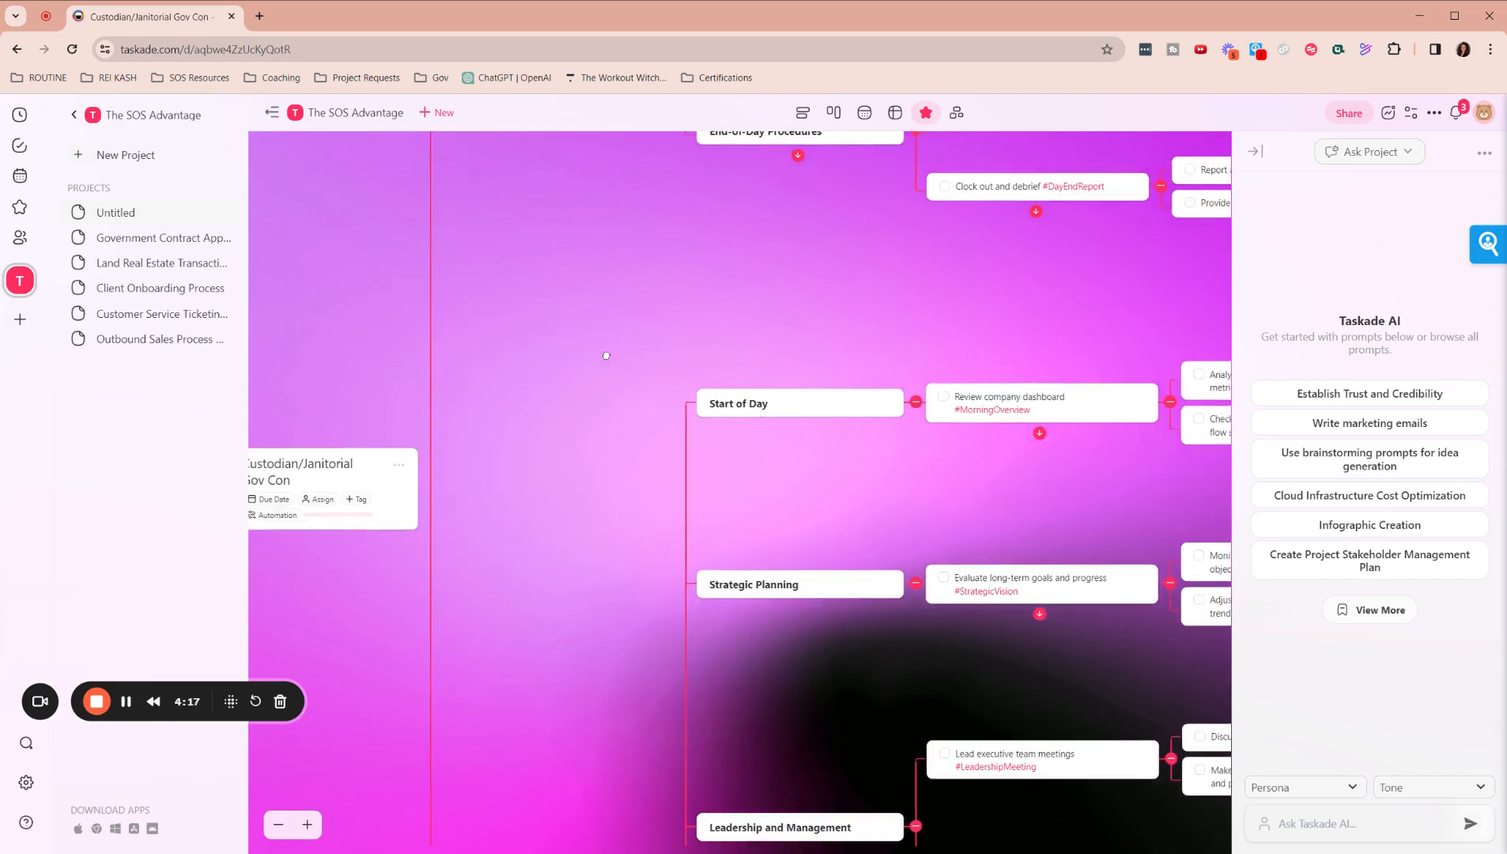
scroll(562, 490, "down", 5)
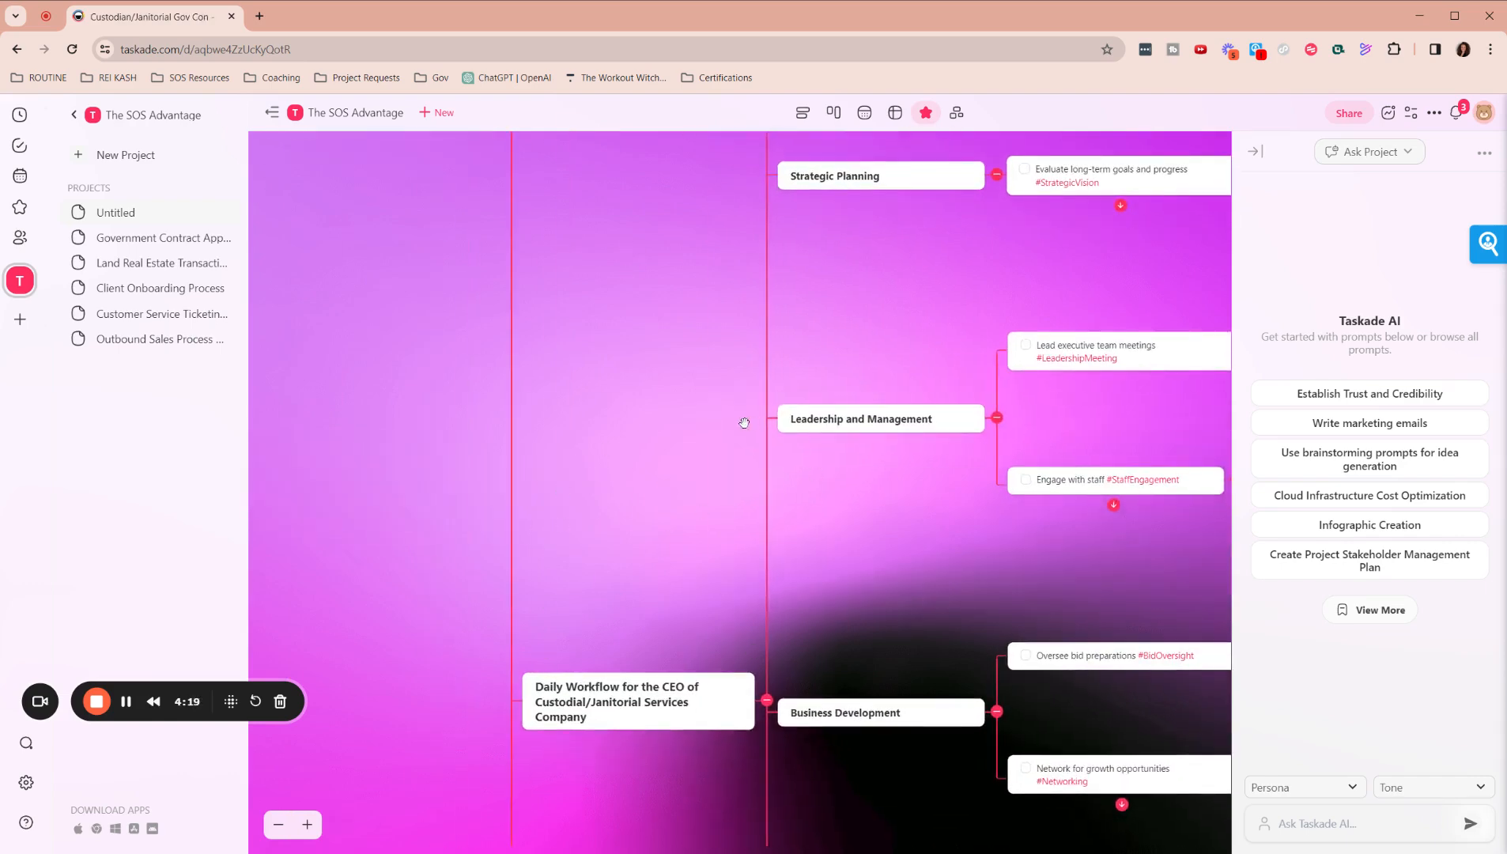
left_click(997, 417)
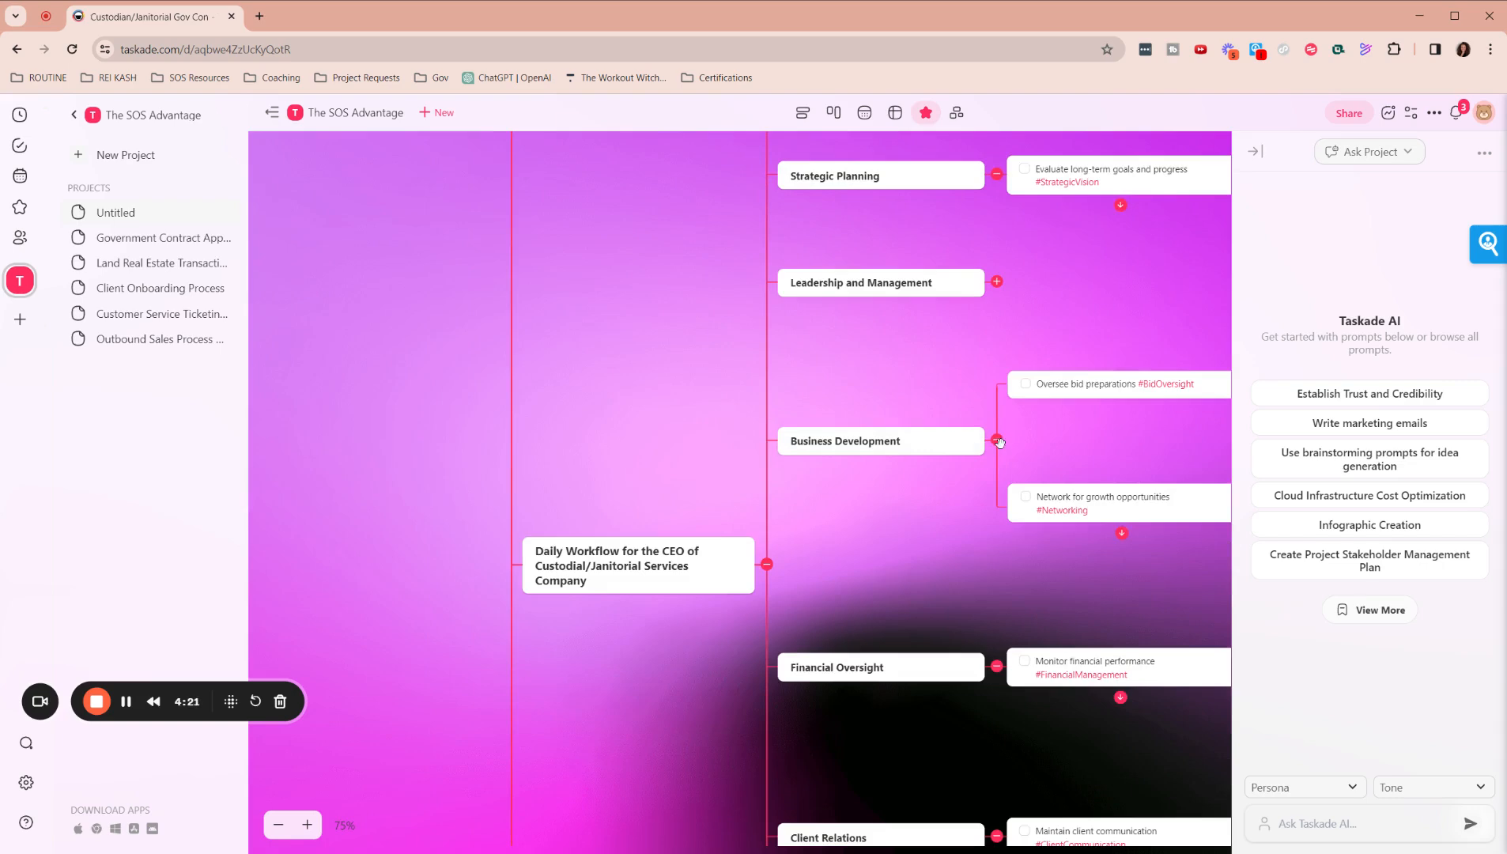
left_click(998, 440)
left_click(997, 417)
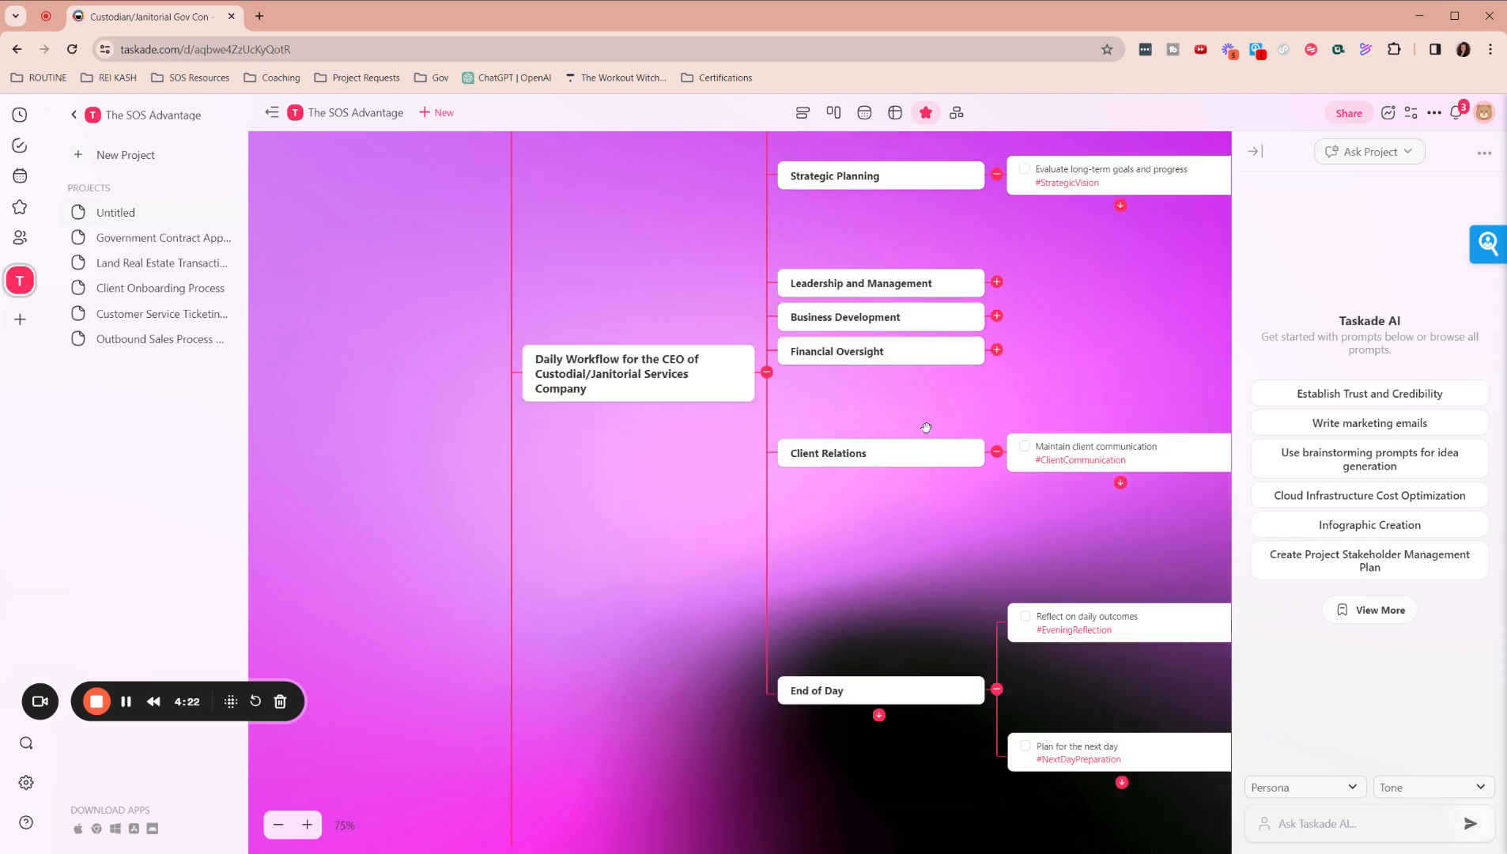
left_click(996, 452)
left_click(997, 555)
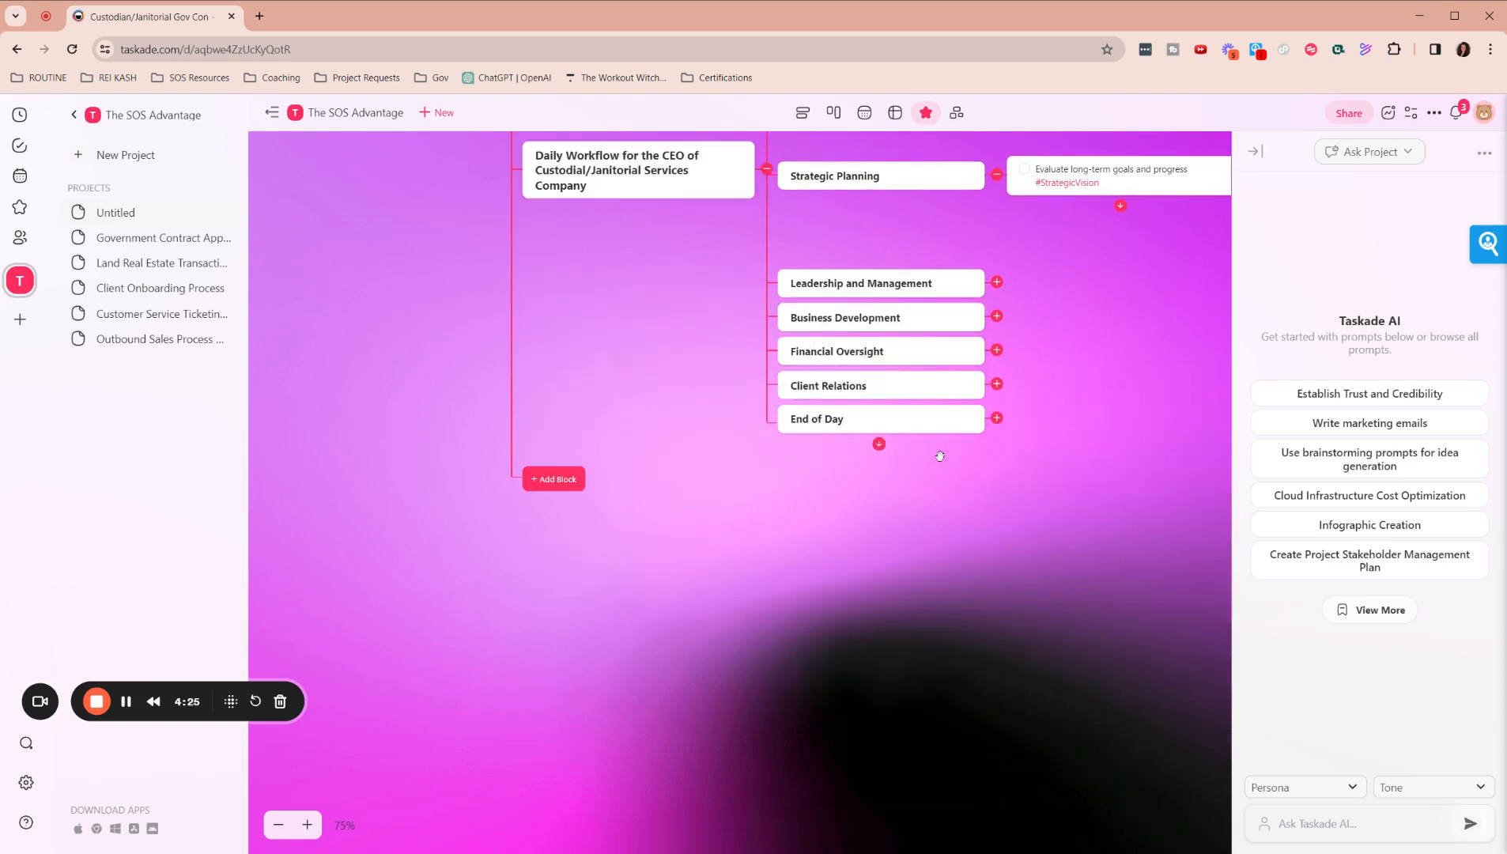
left_click(689, 487)
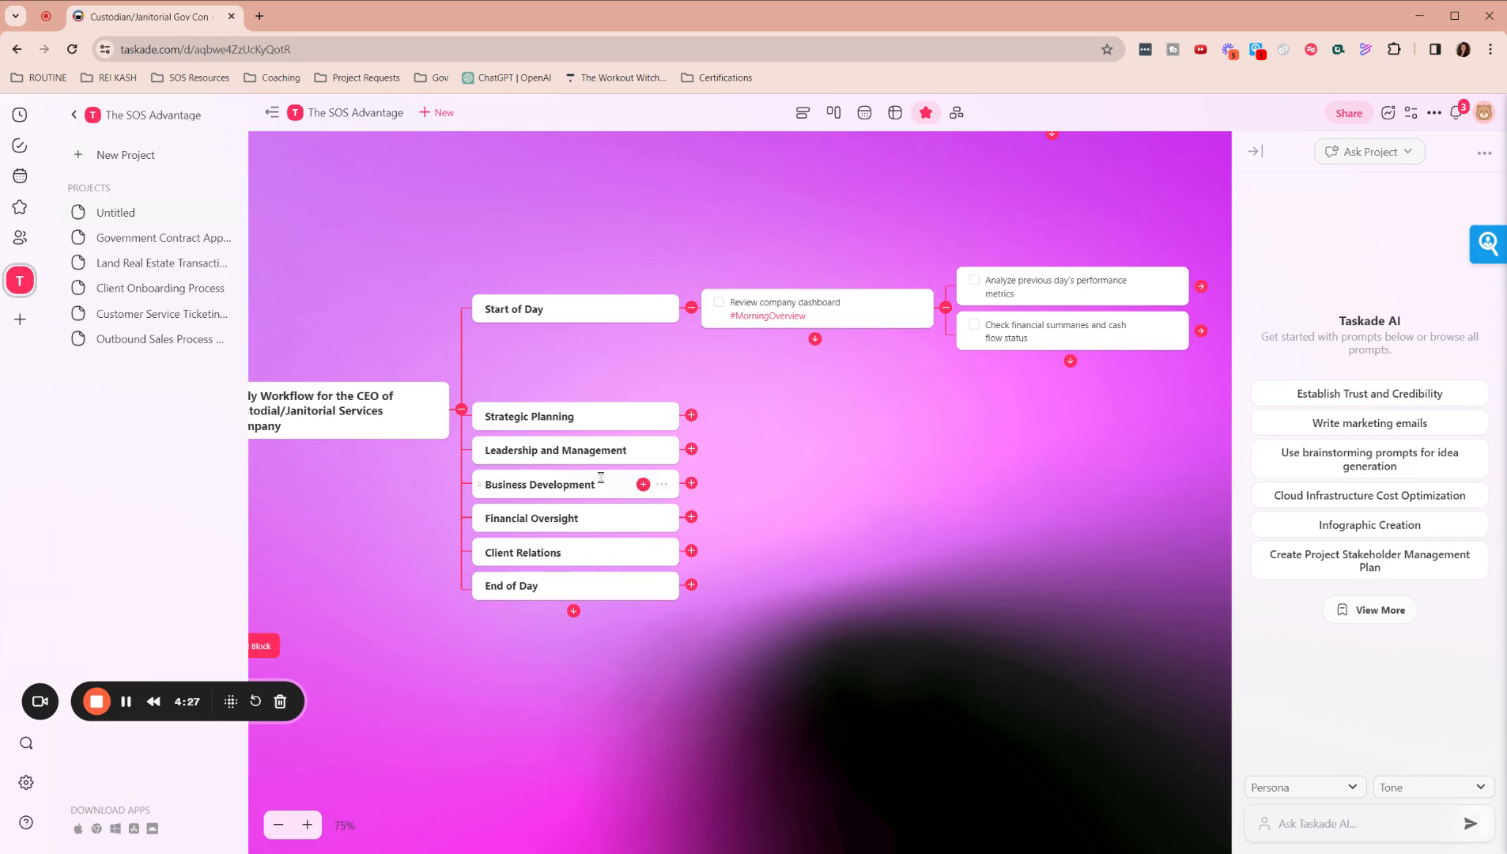
left_click_drag(898, 488, 1050, 677)
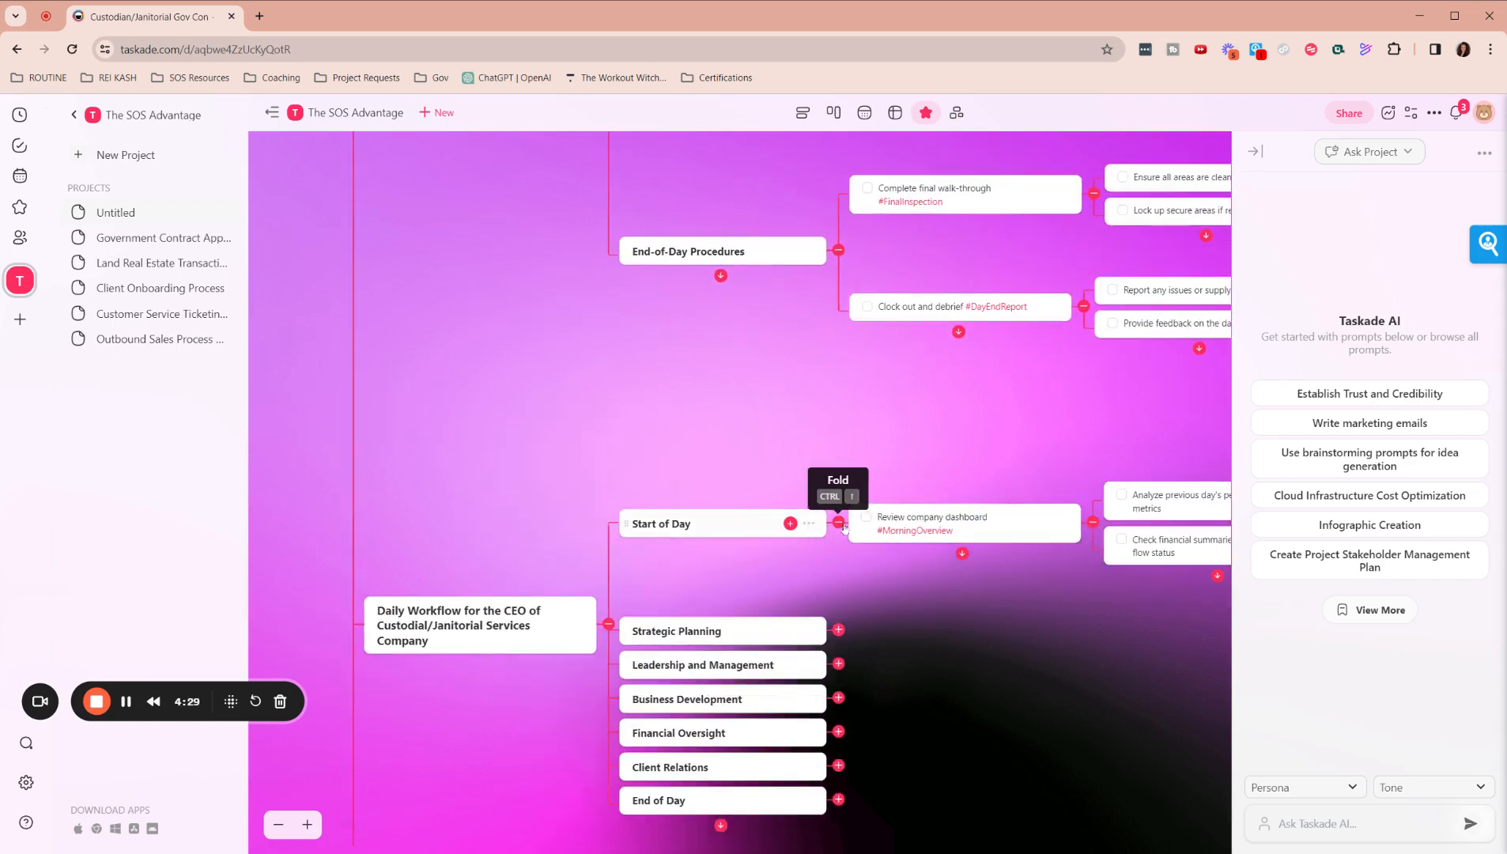
left_click(838, 522)
- Fold the End-of-Day Procedures, Specialized Tasks, Daily Cleaning Tasks and Morning Routine branches of the staff's daily workflow
left_click(838, 250)
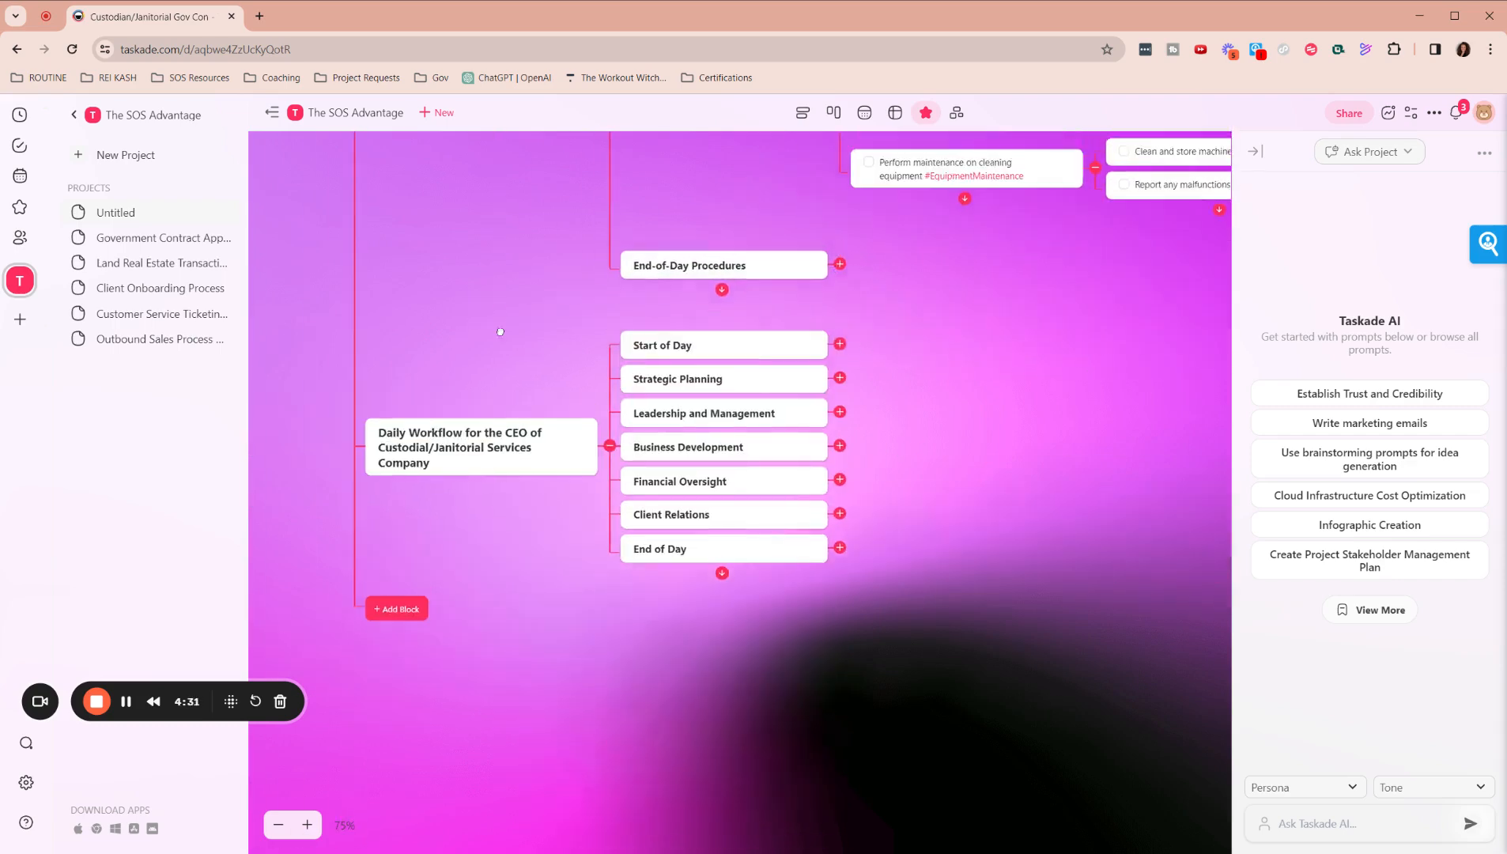
left_click(834, 473)
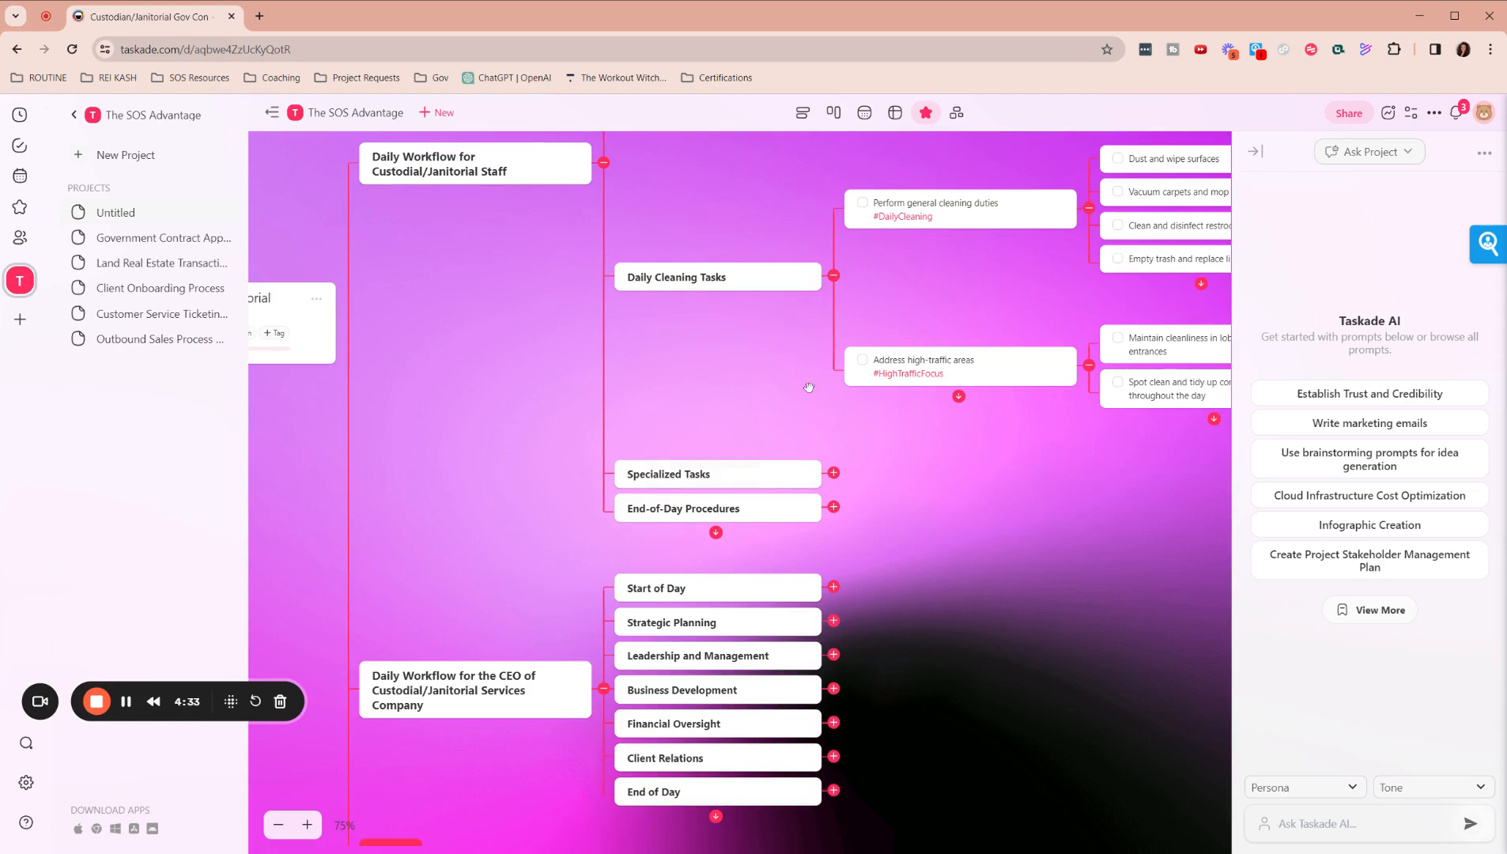
left_click(833, 275)
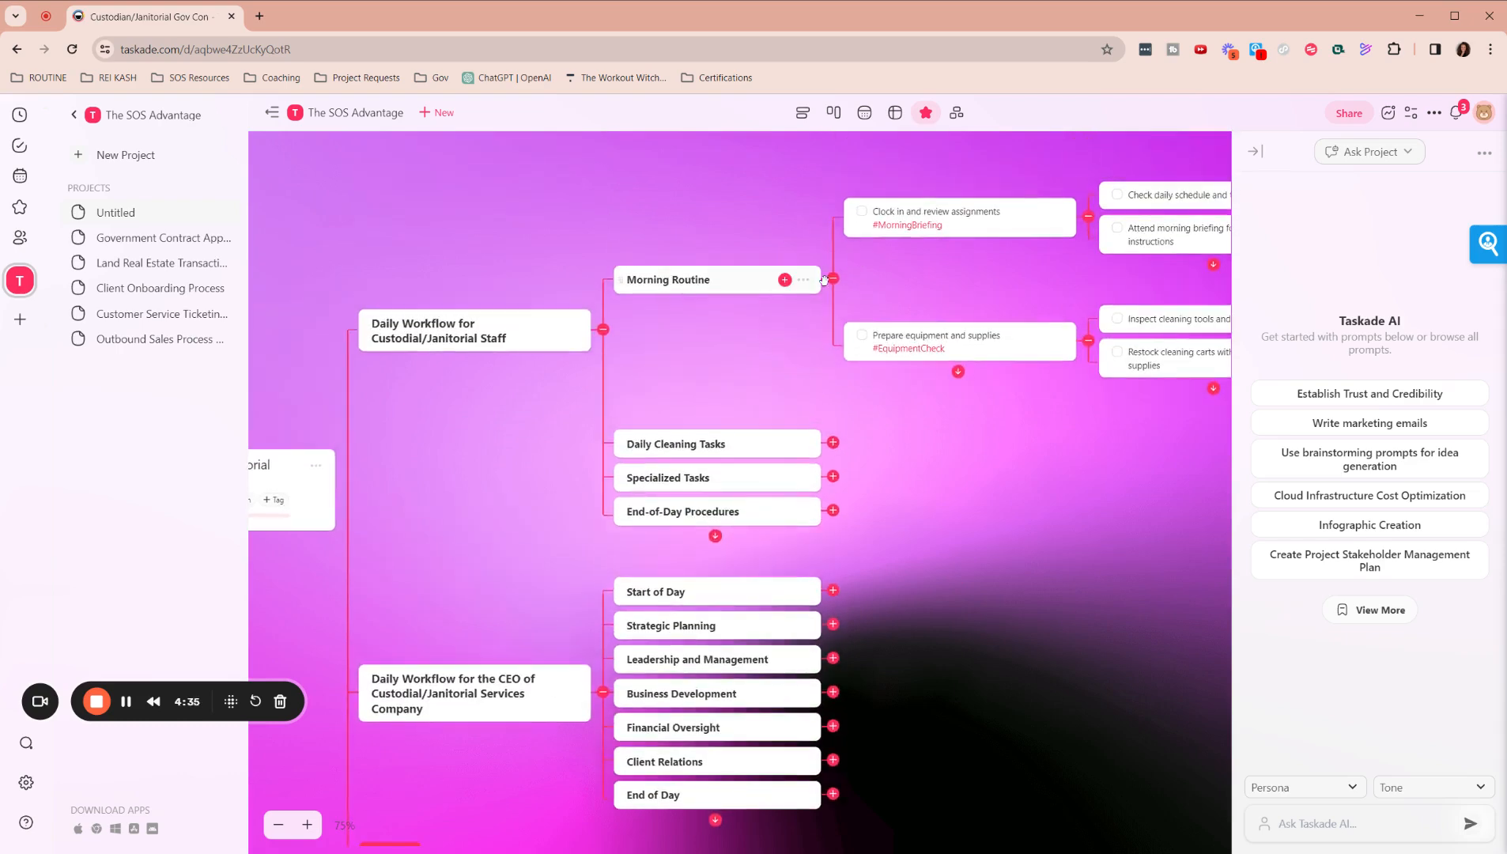
left_click(834, 278)
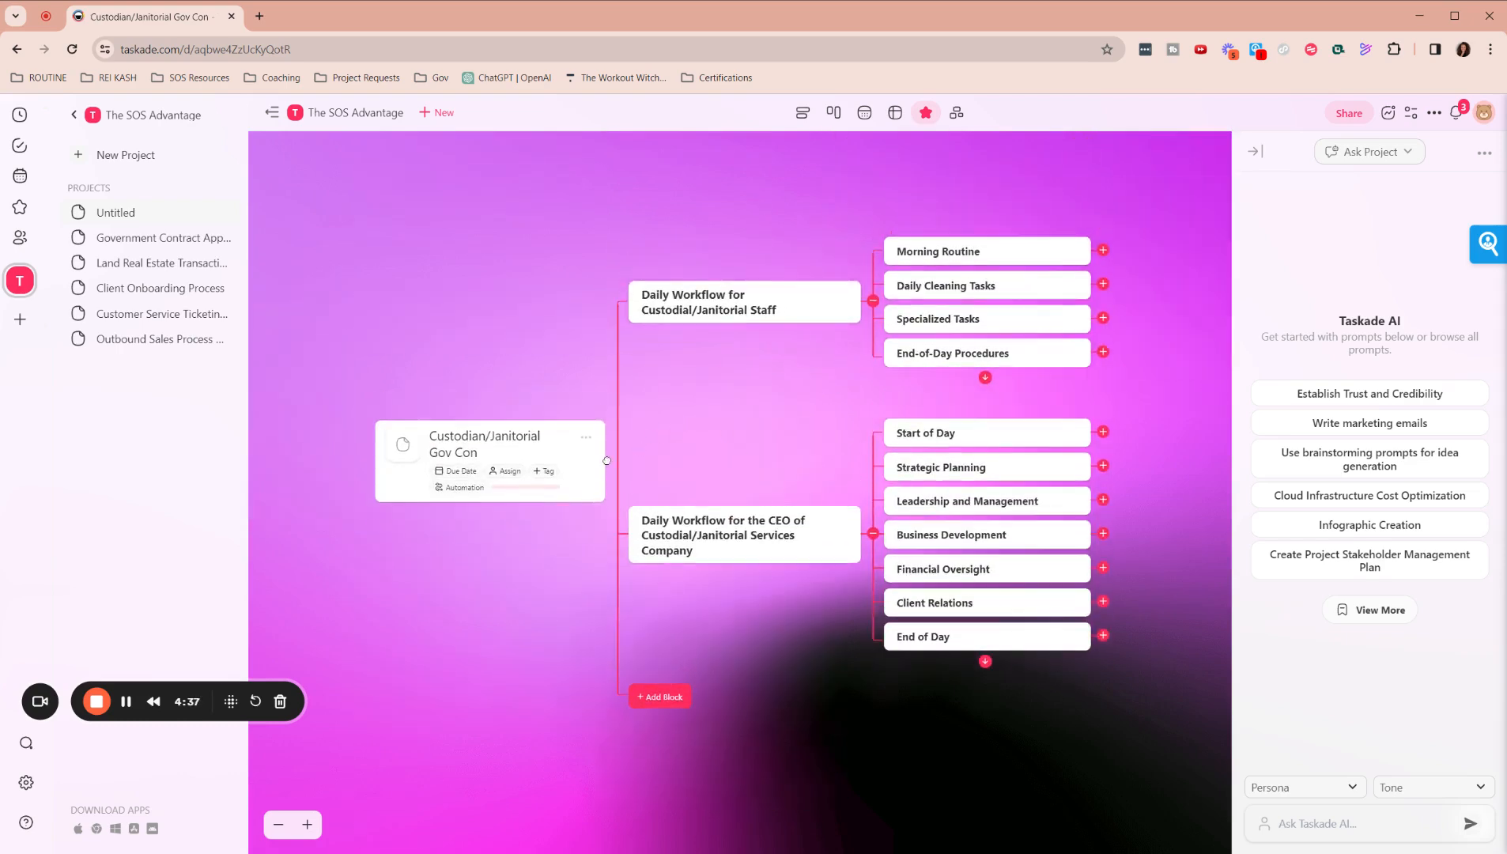
- Generate a new AI block from the prompt "what is the workflow for the bidding process for government contracting for a custodian/janitorial company"
scroll(750, 684, "down", 1)
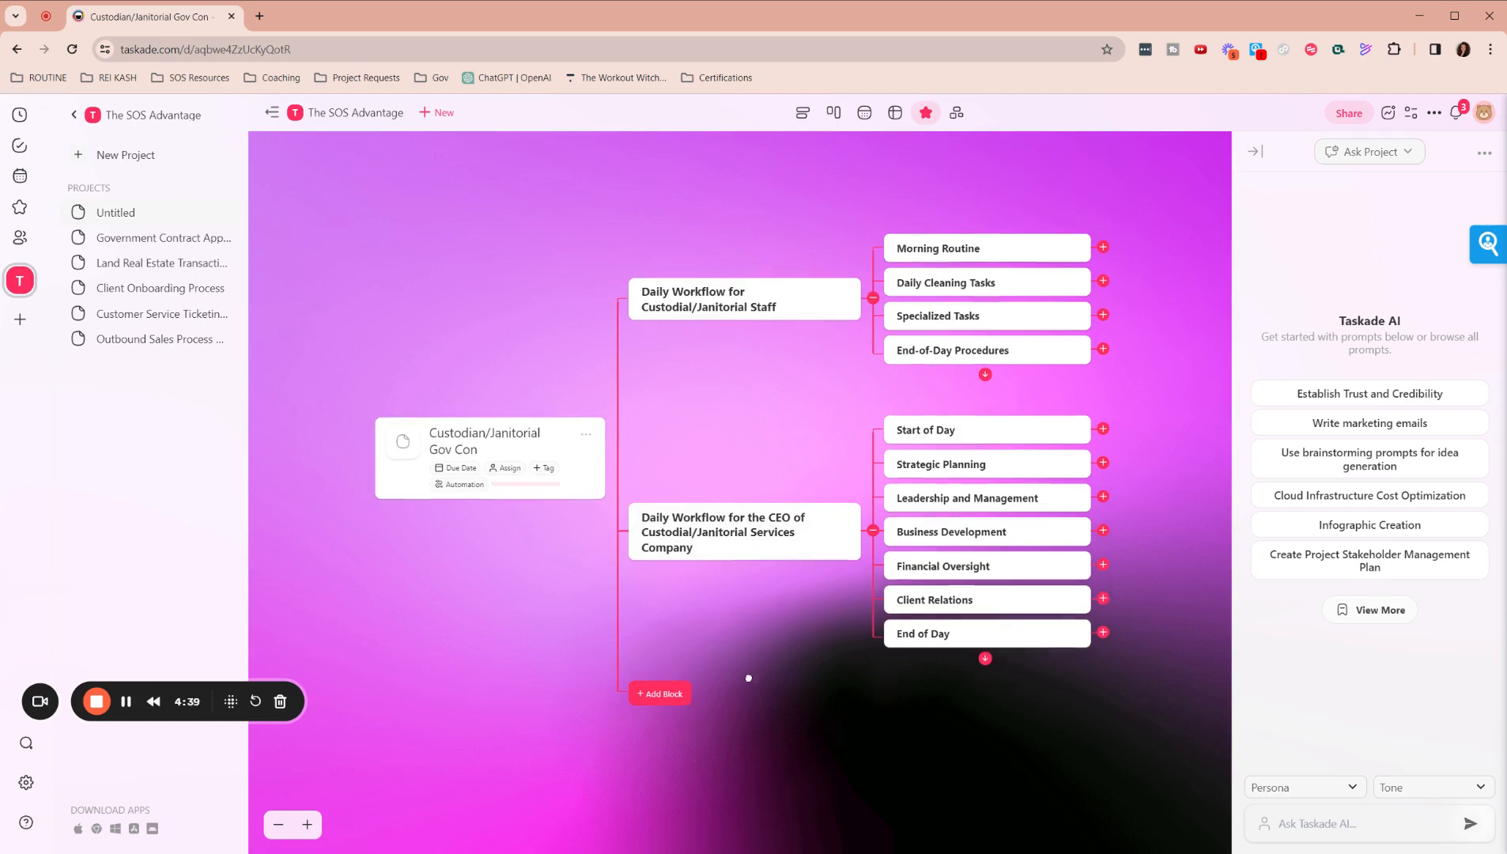
left_click(668, 643)
key("Down")
key("Down")
key("Up")
key("Up")
key("Return")
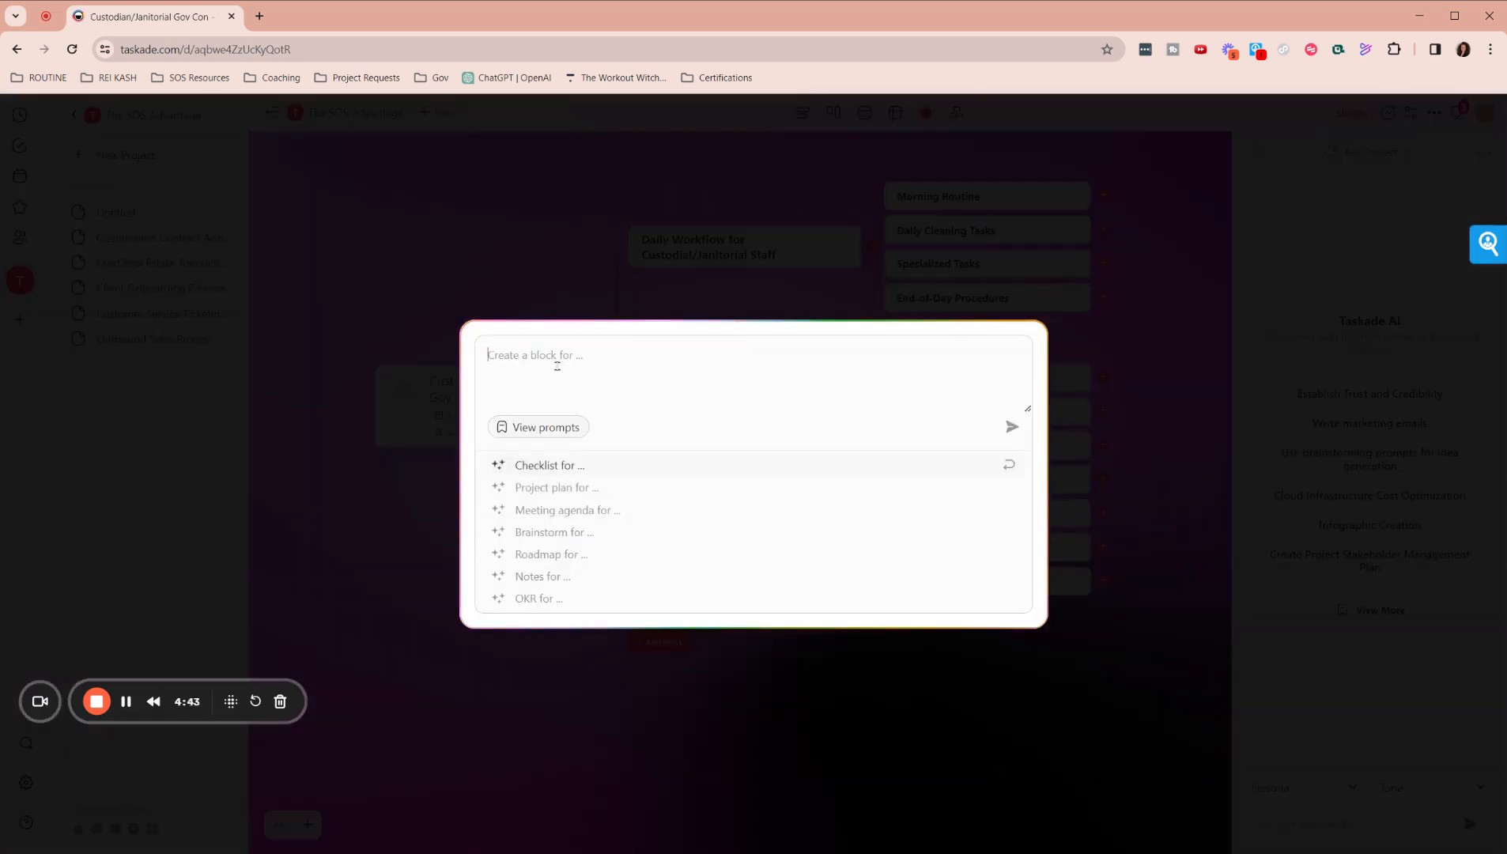
type("what is")
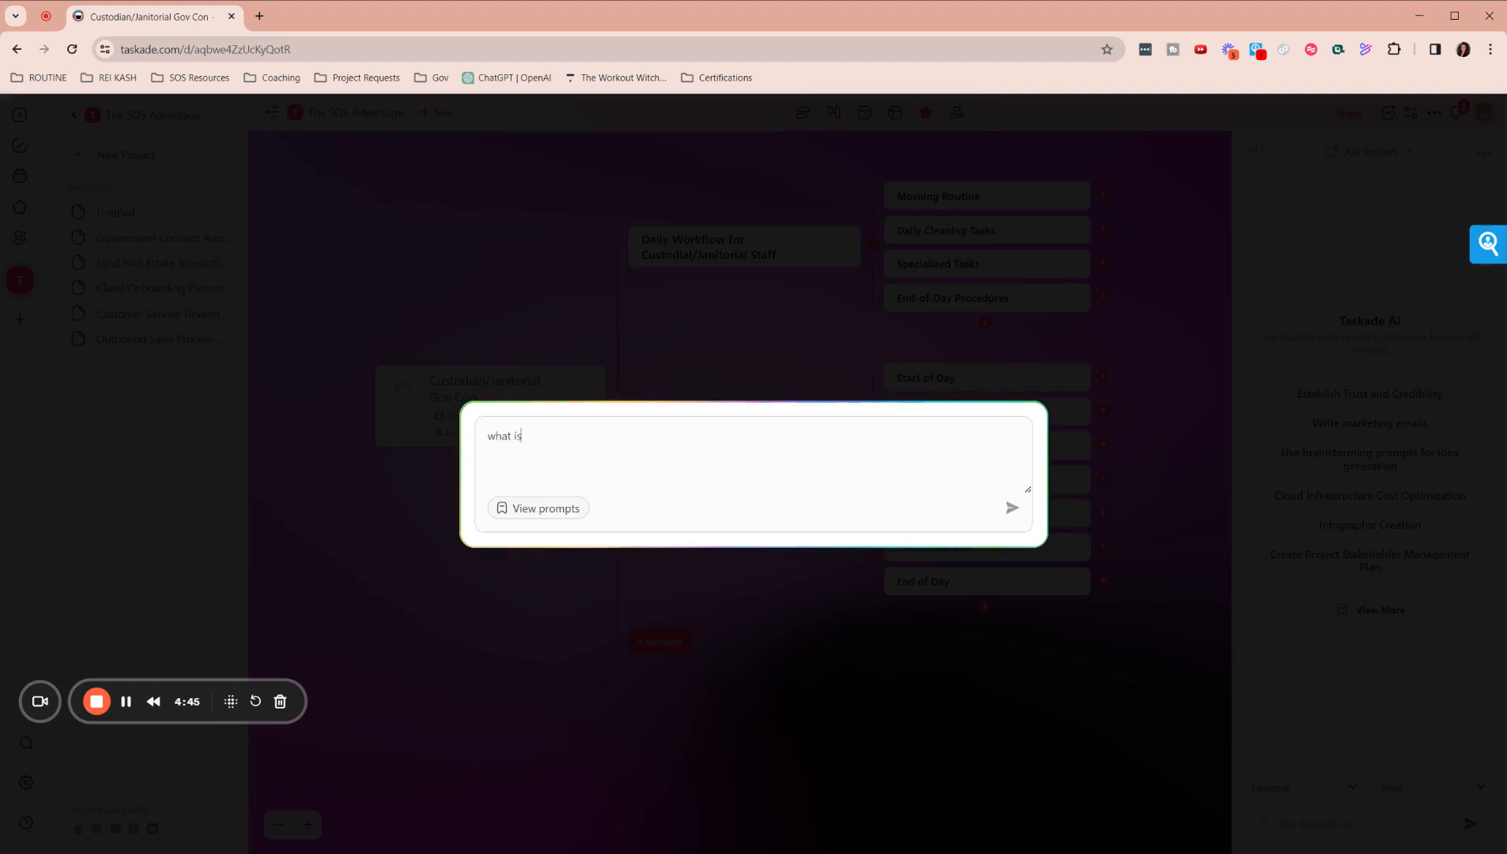
type(" the workflow for the bidding process for gove")
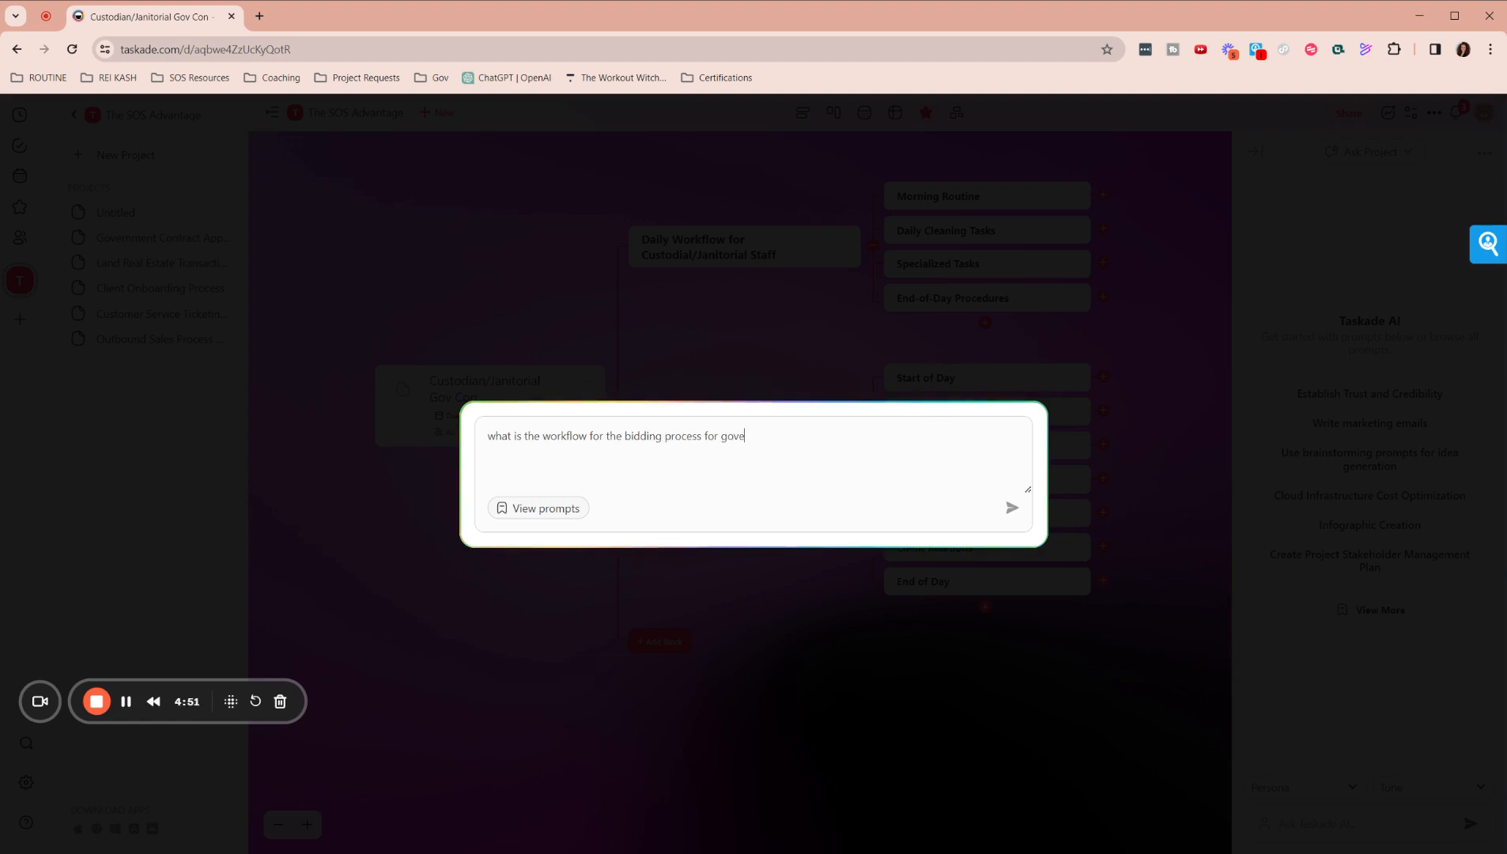
type("rnment cont")
type("rcating")
key("BackSpace")
key("BackSpace")
key("BackSpace")
key("BackSpace")
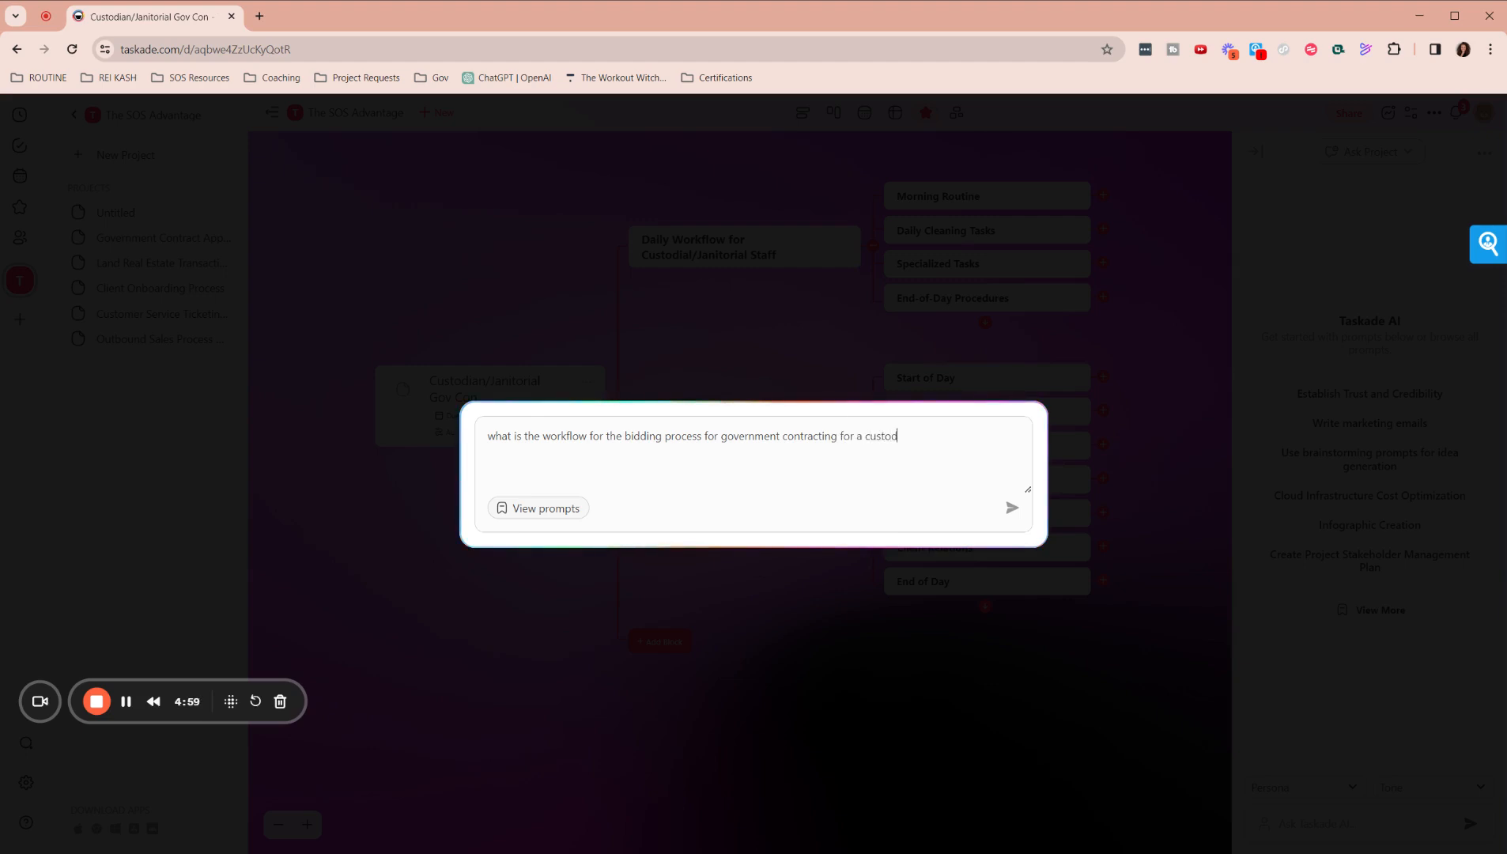
type("n/janitorial company")
key("Return")
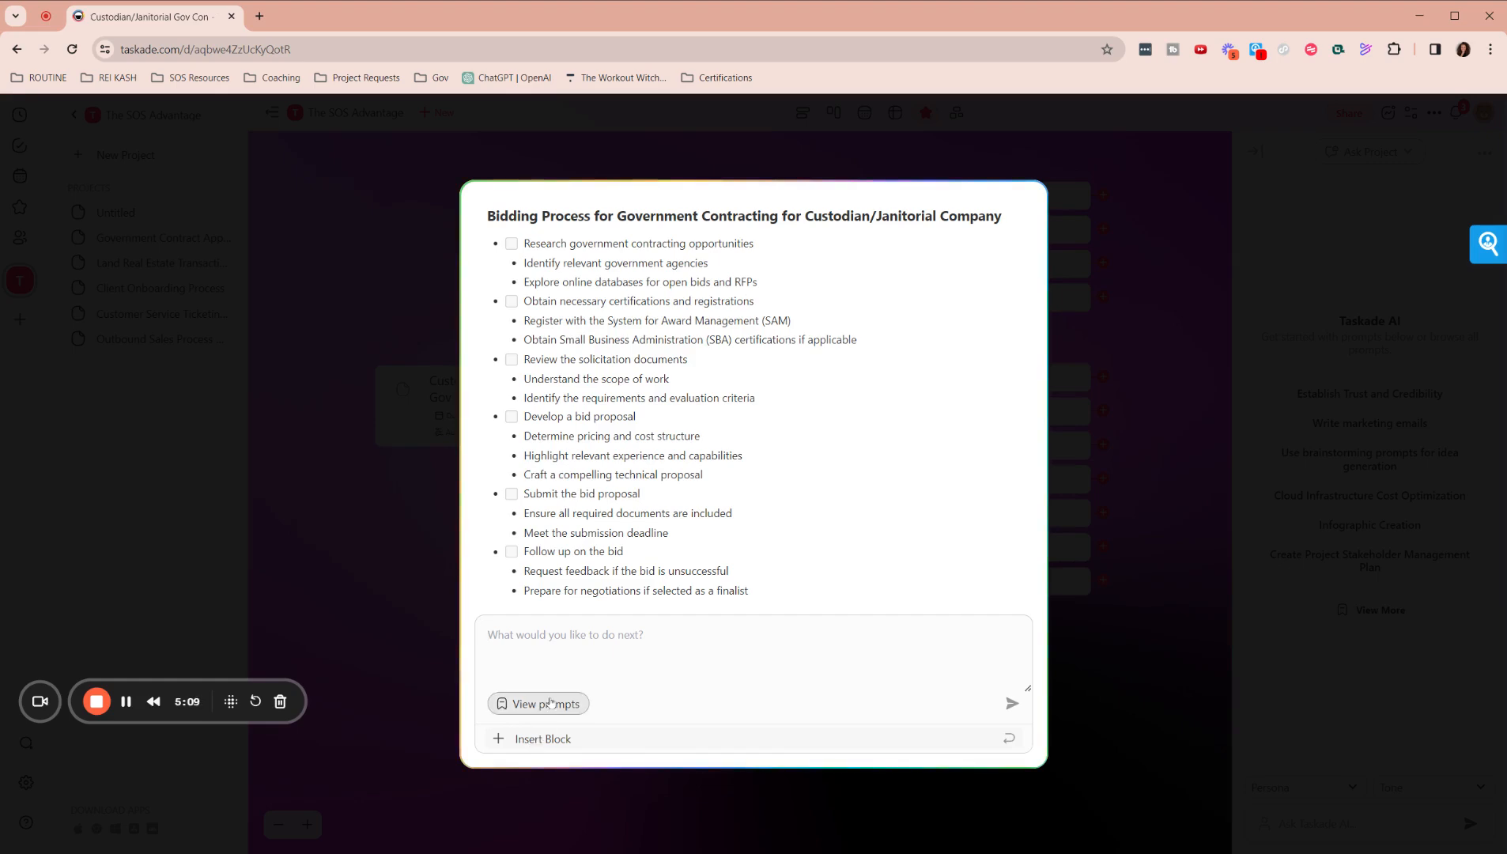
- Insert the generated bidding process block into the mind map, and fold it together with the CEO's daily workflow
left_click(554, 740)
scroll(632, 514, "down", 5)
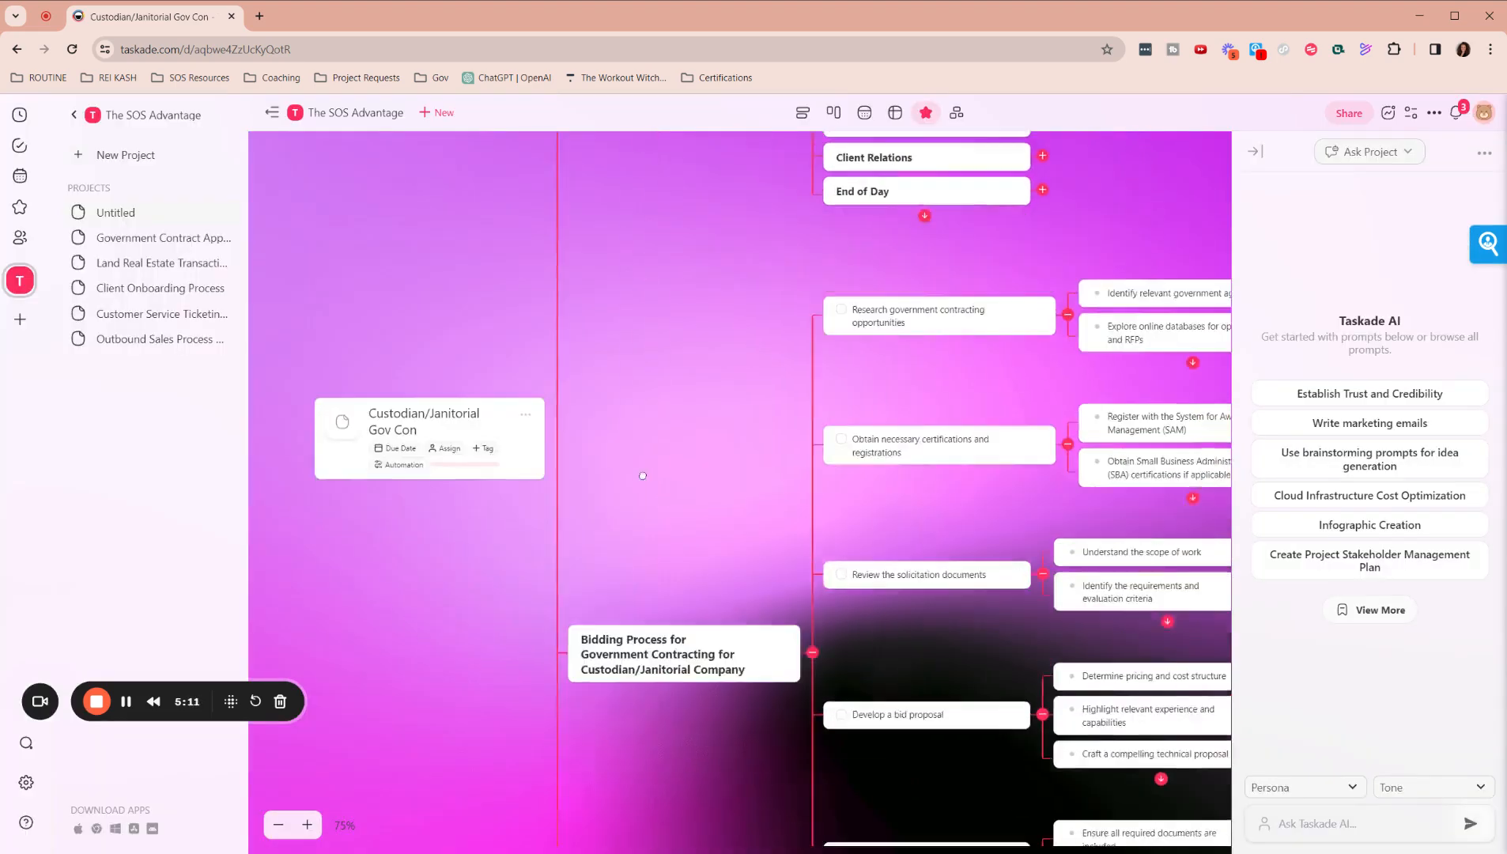
scroll(649, 566, "up", 4)
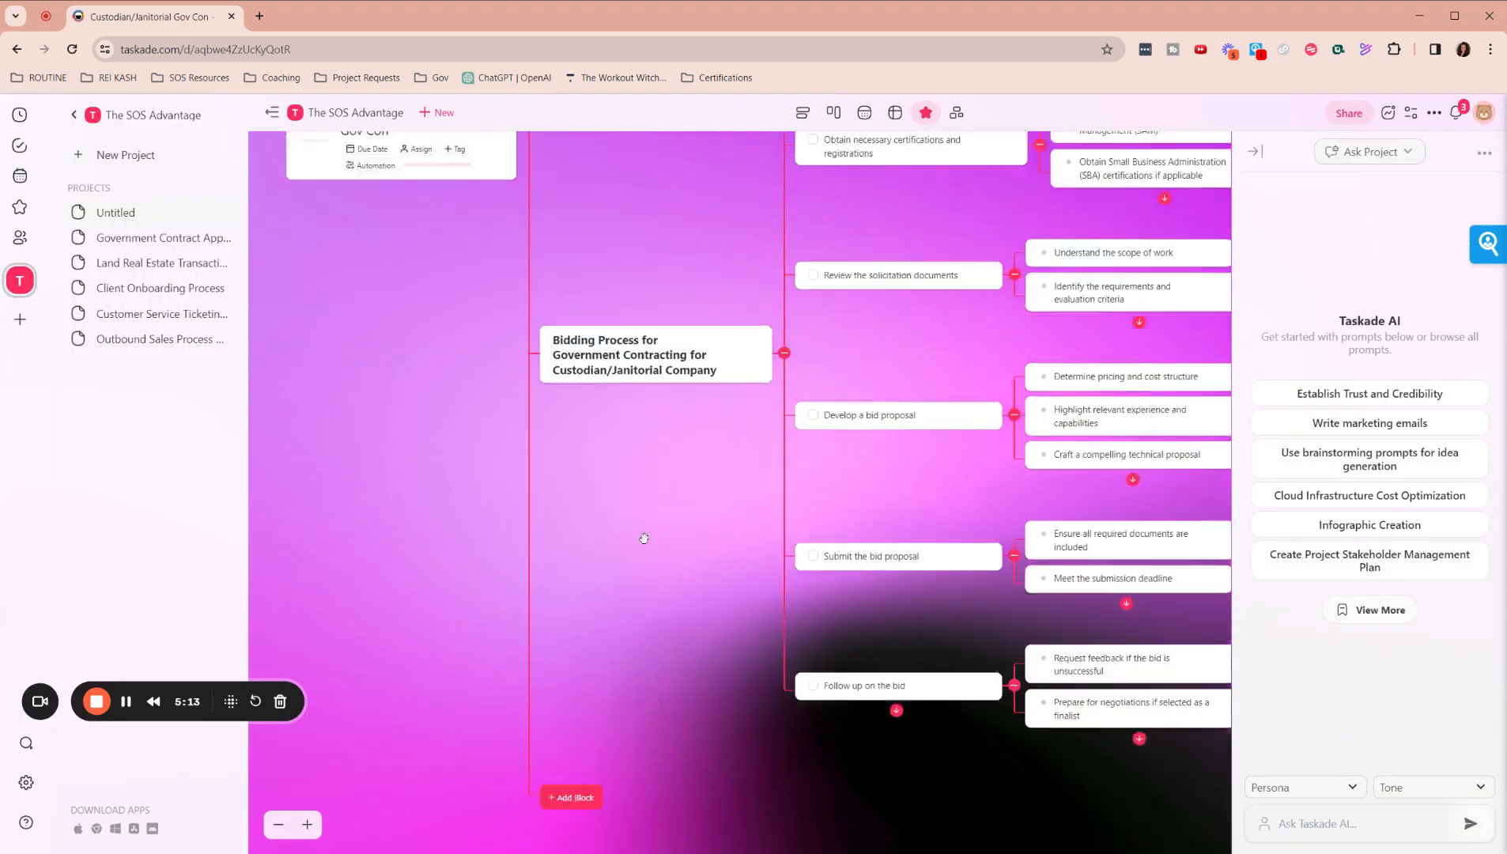
left_click(784, 432)
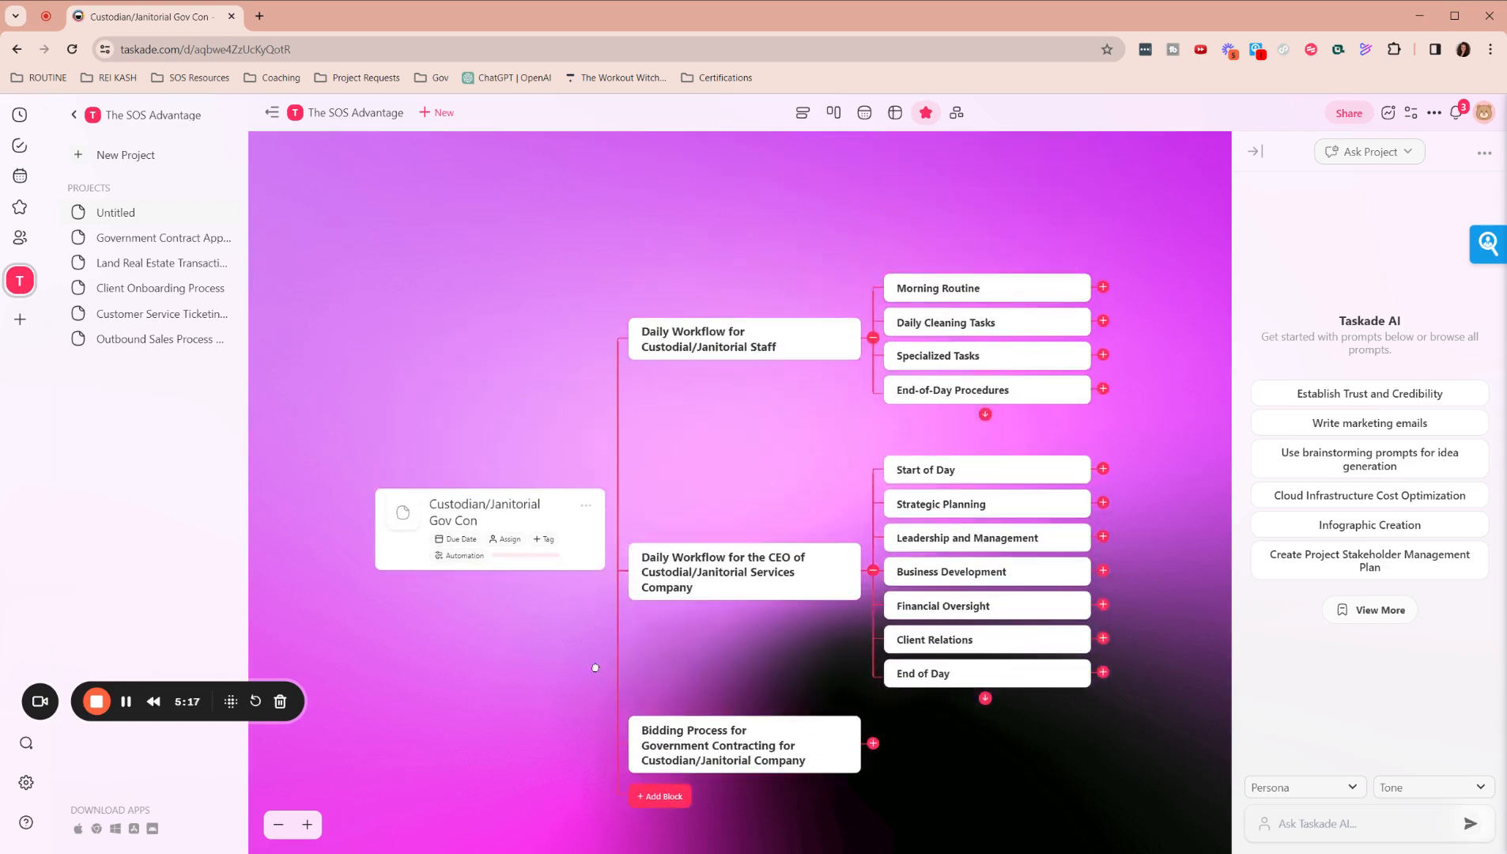
left_click(872, 566)
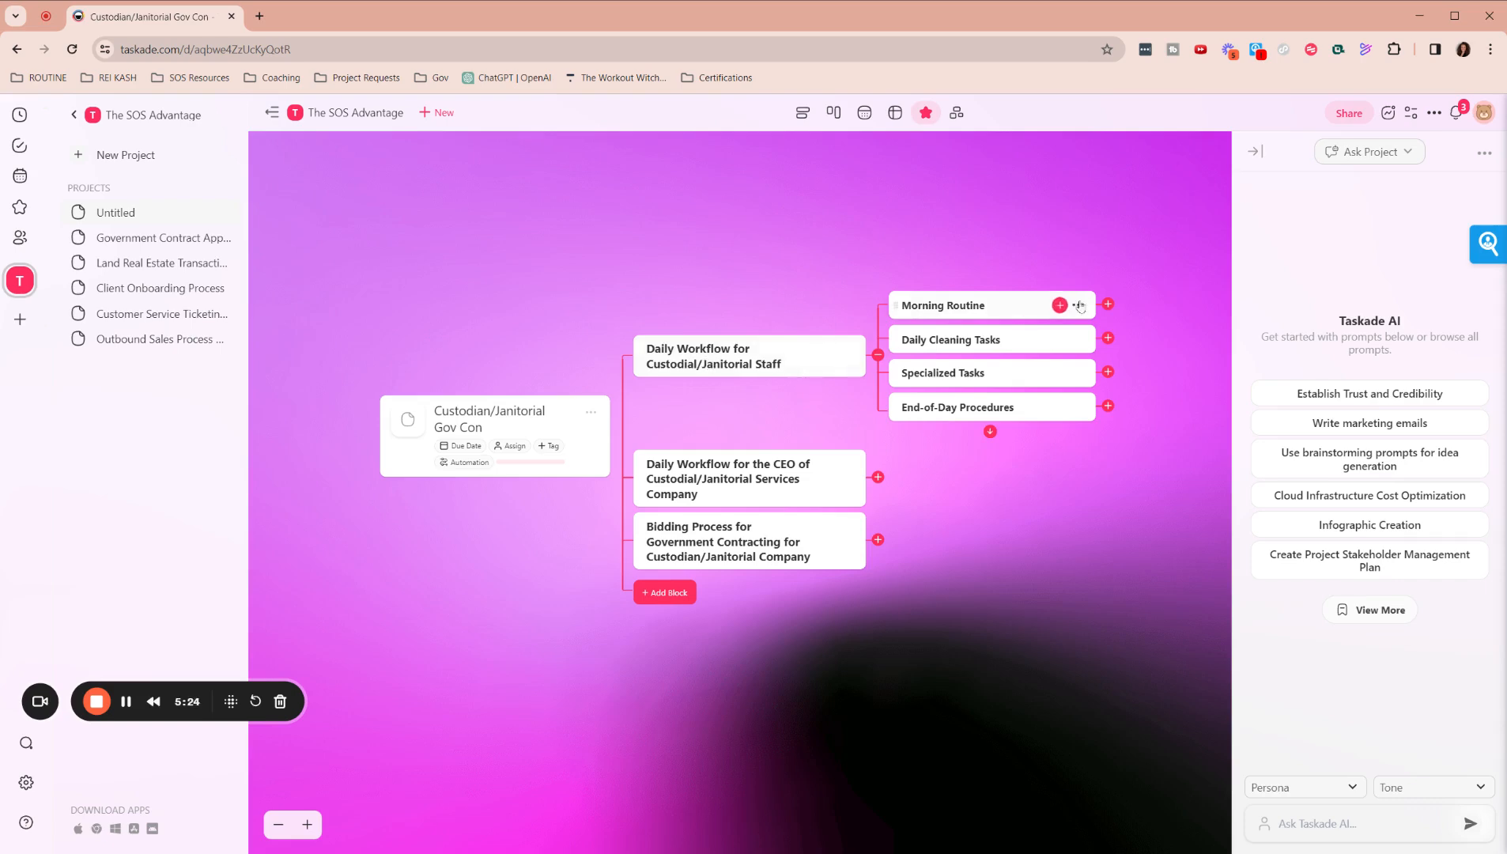
- Unfold the Morning Routine branch of the staff's daily workflow to show its tasks and subtasks
left_click(1108, 304)
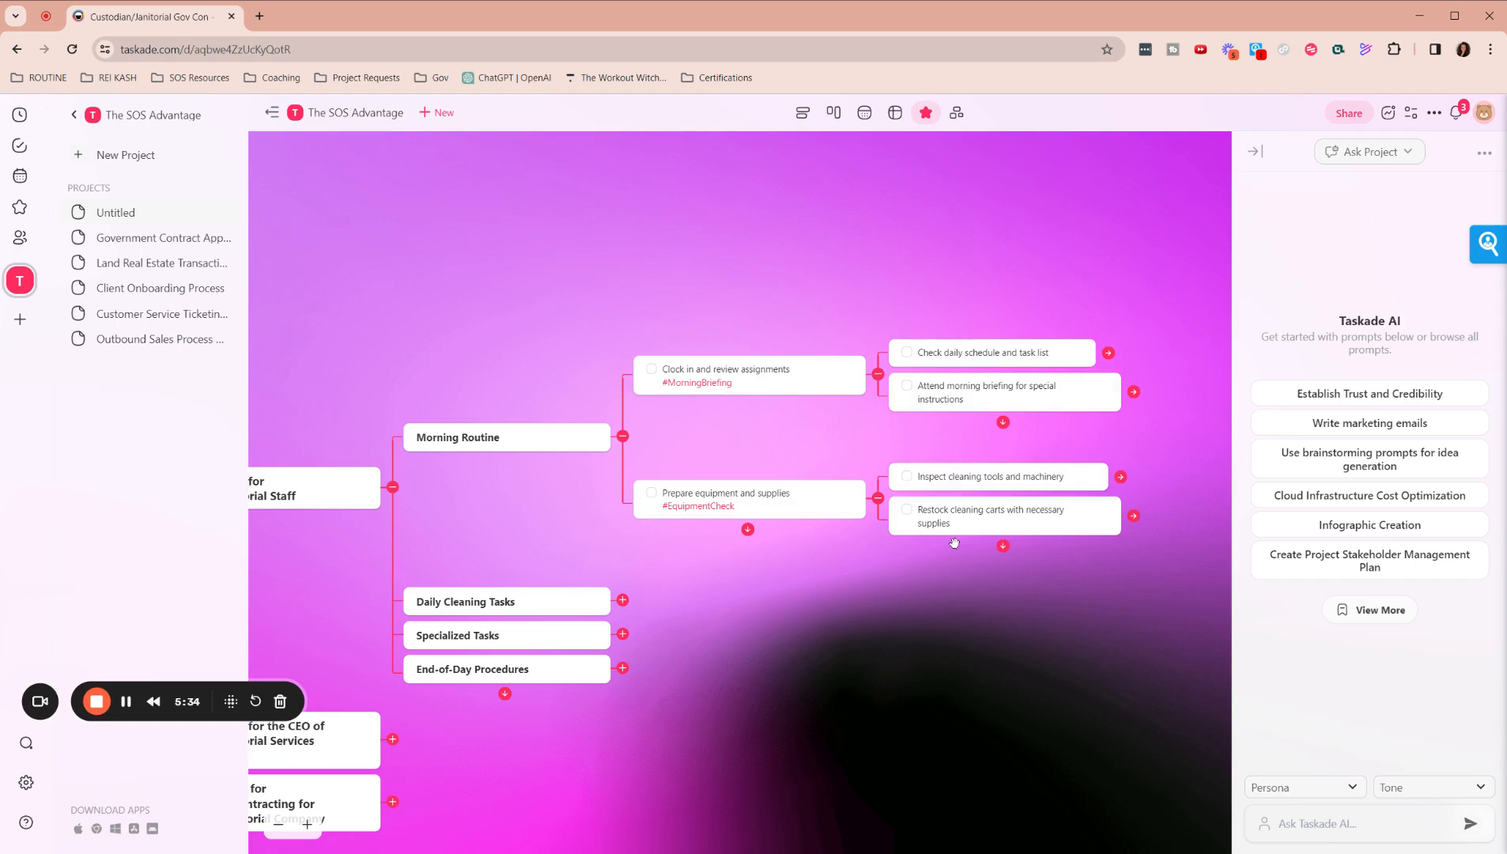
left_click(1108, 353)
left_click(1057, 290)
left_click_drag(850, 284, 726, 281)
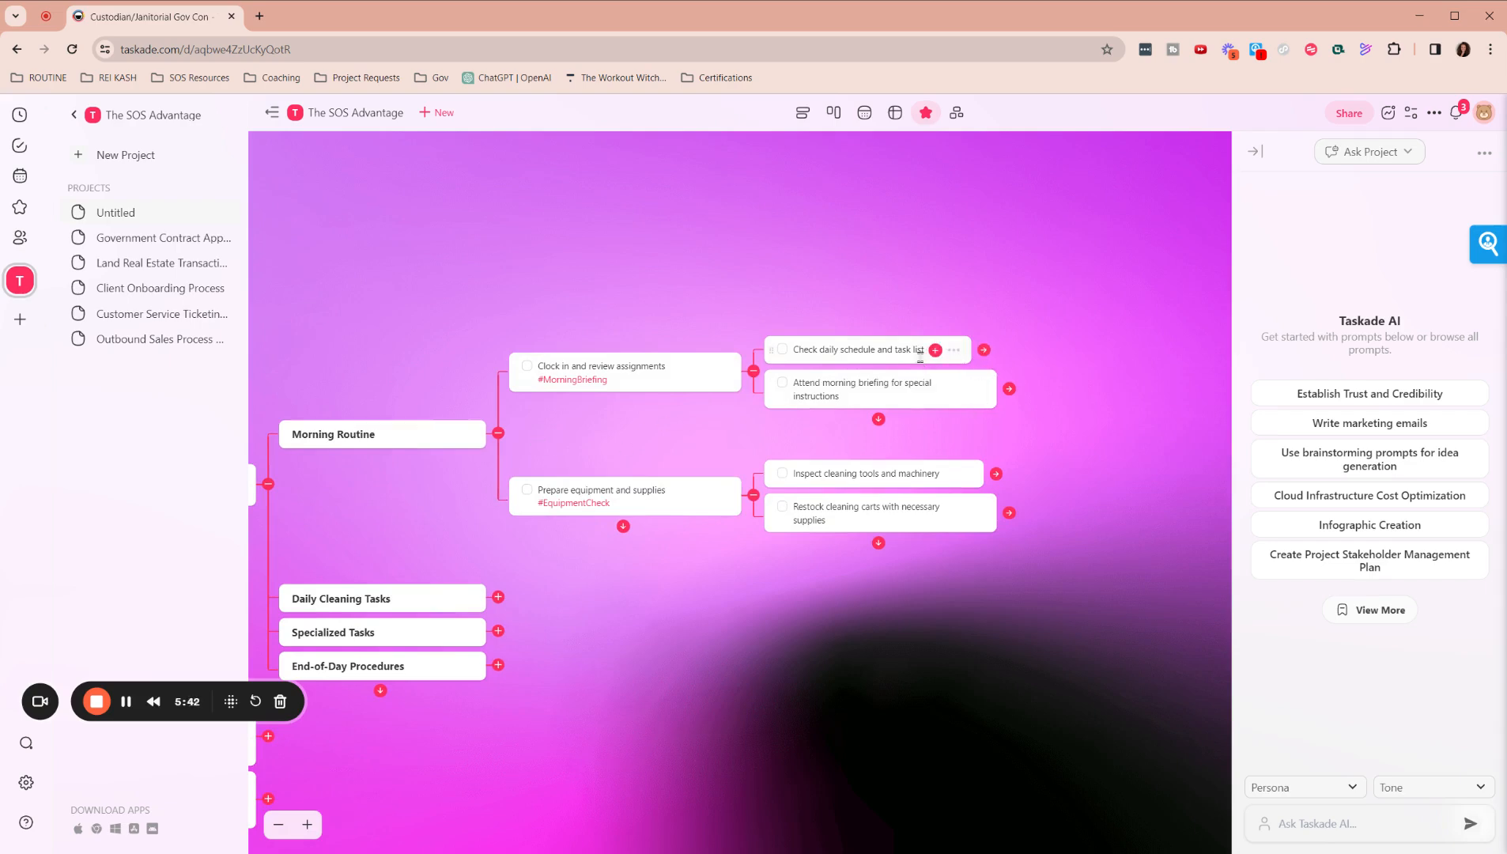
- Generate an AI block from "Check daily schedule and task list" with the prompt "create a daily task list for checking in" and insert it
left_click(984, 350)
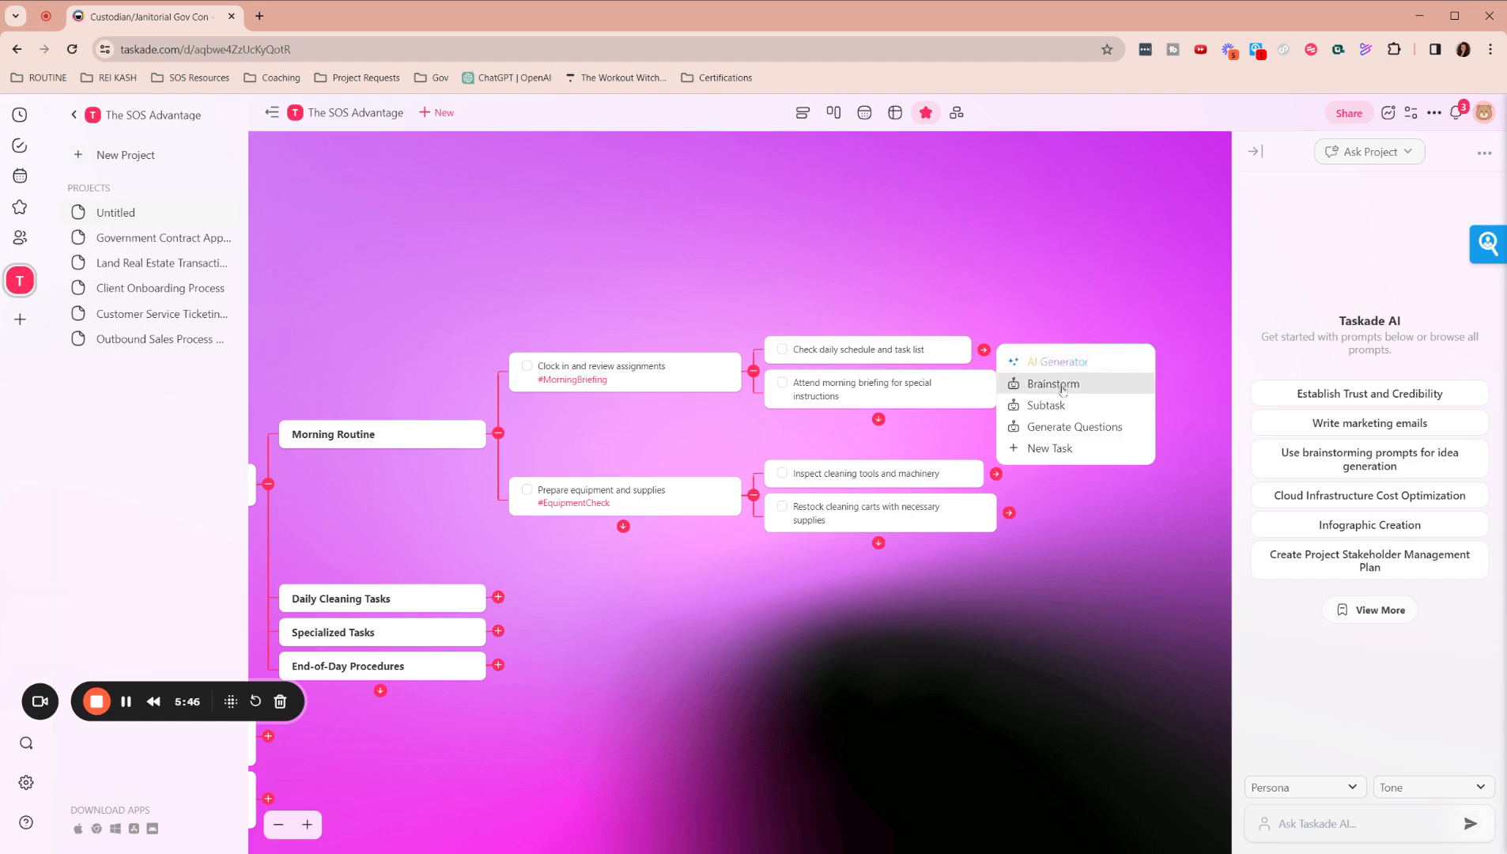
left_click(1055, 361)
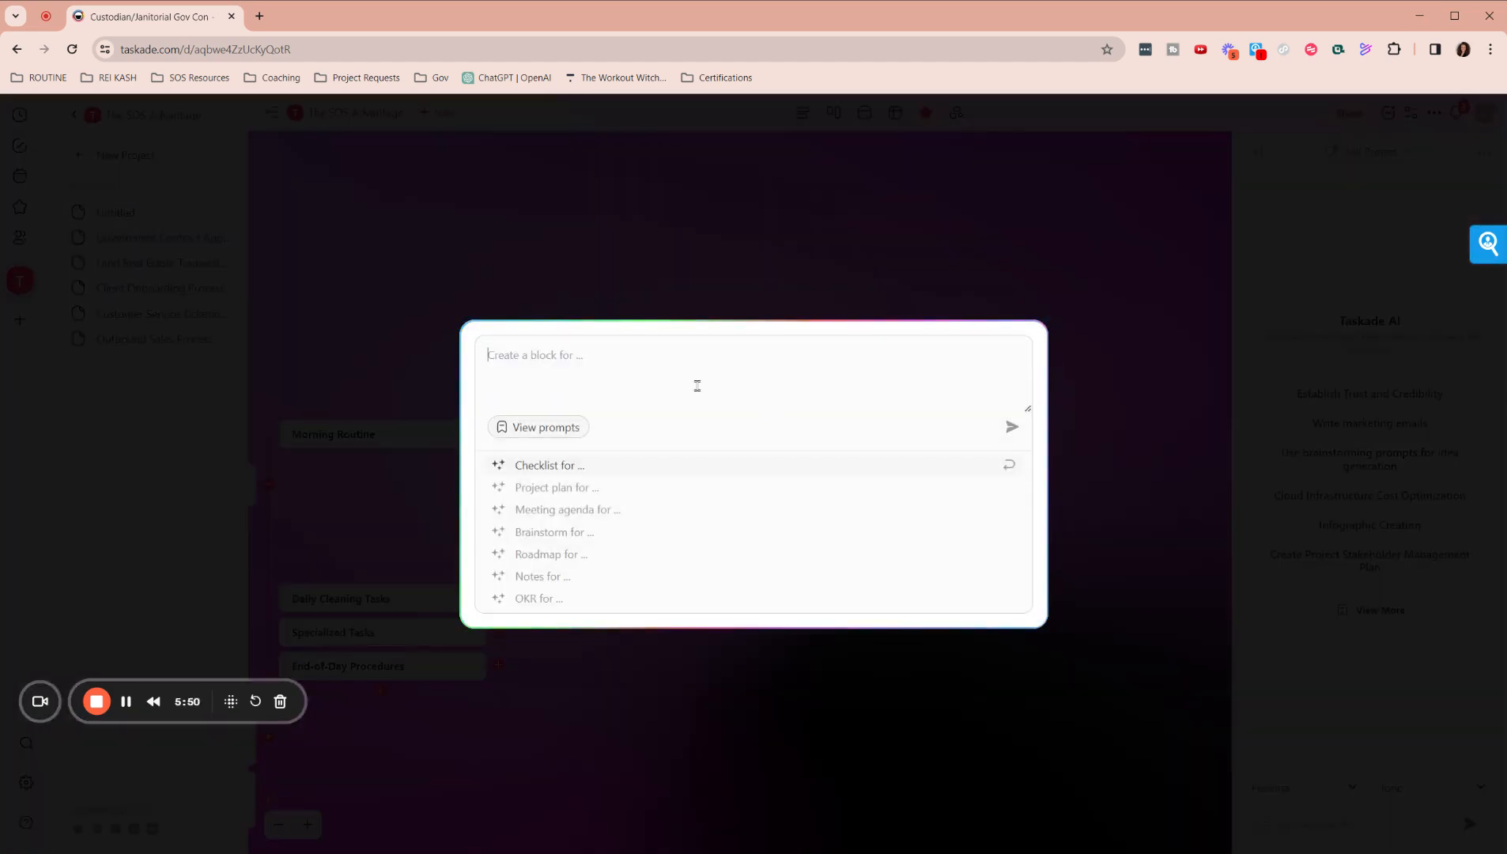
type("create a ")
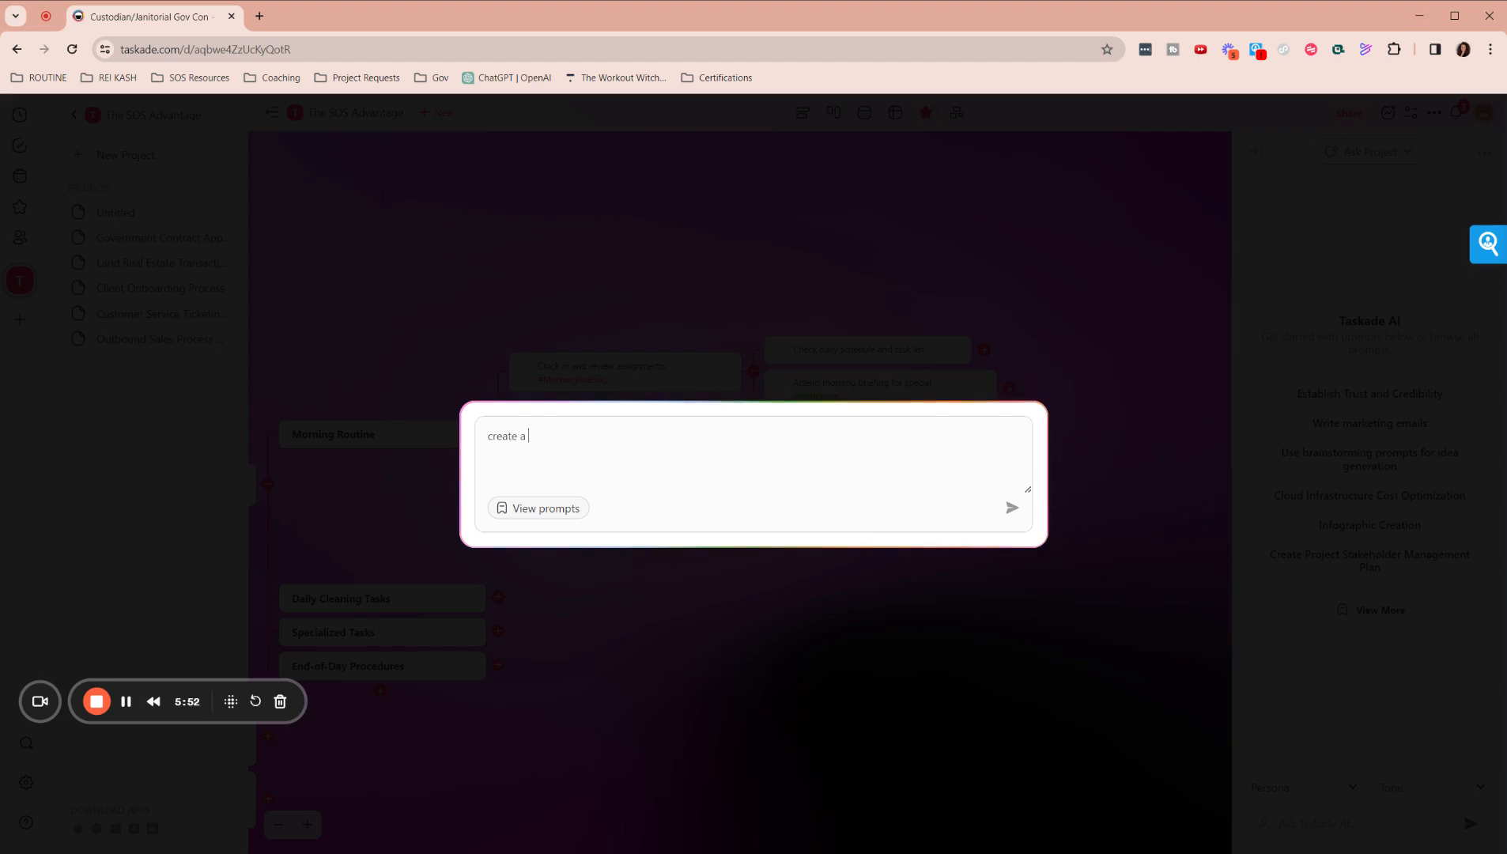
type("daily task list for checking in")
key("Return")
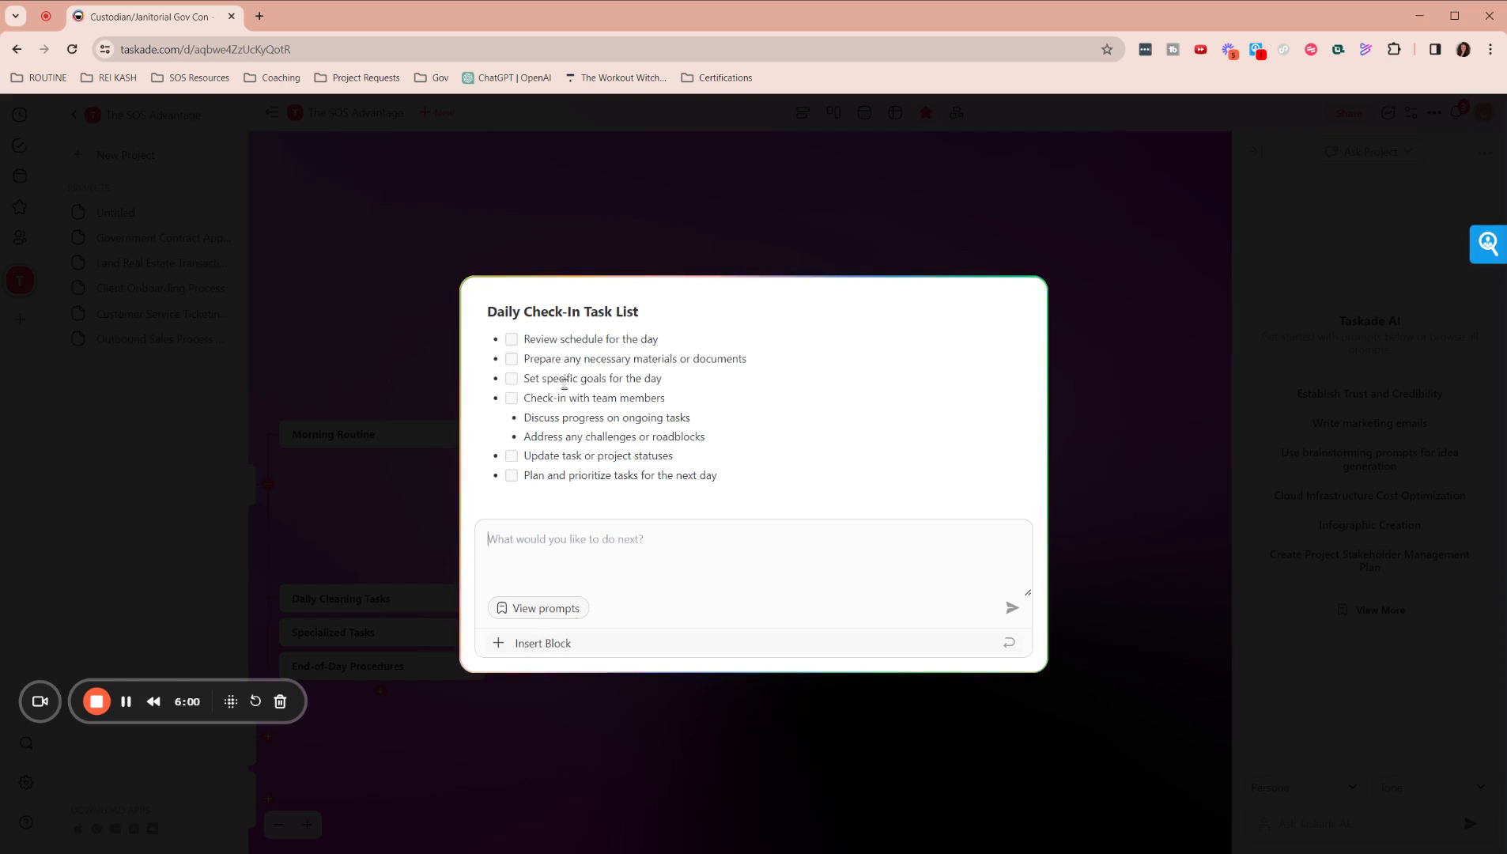
left_click(553, 644)
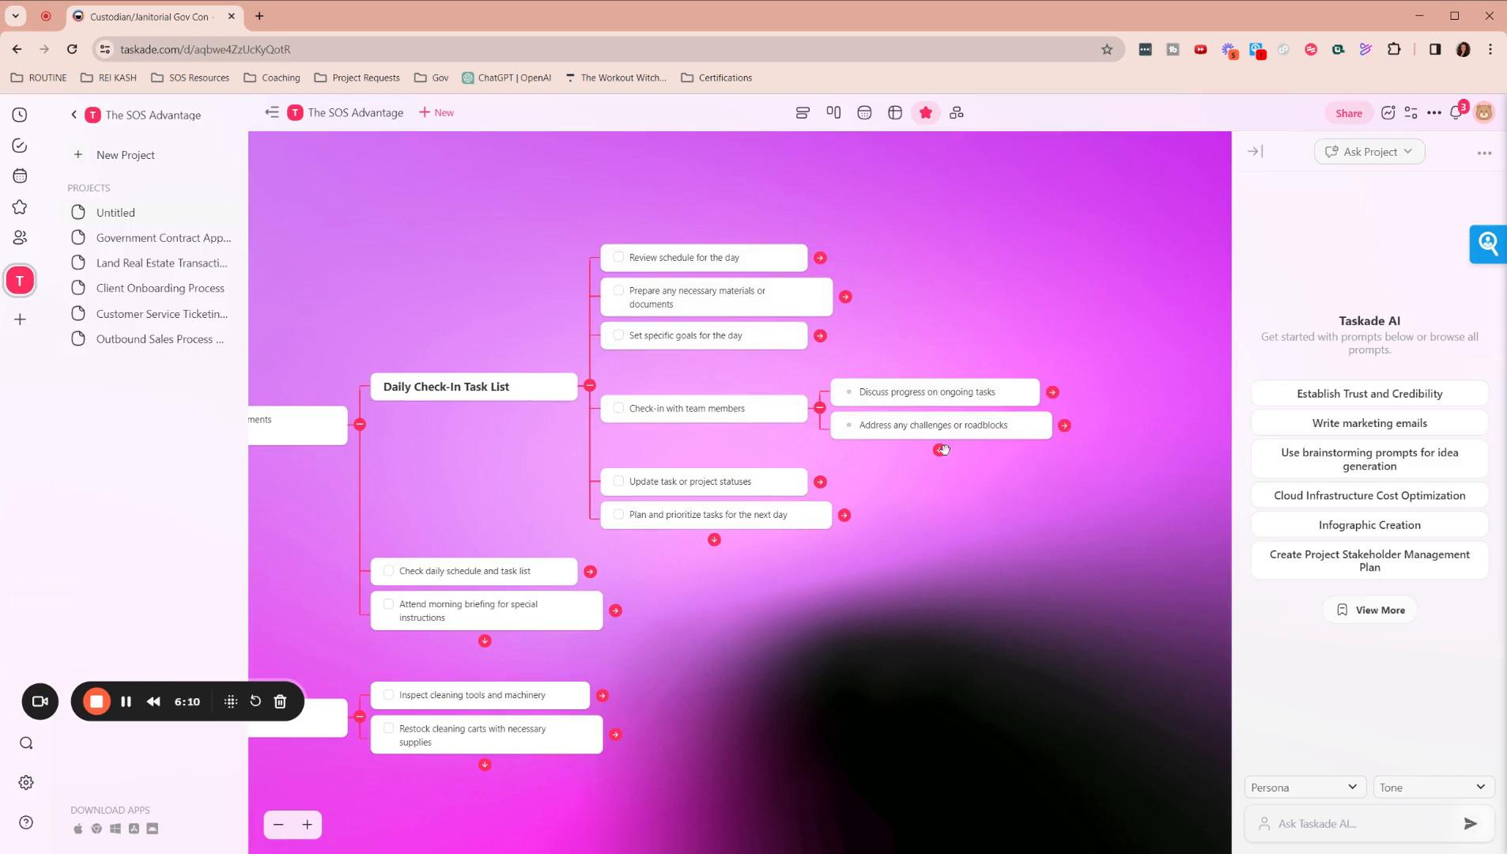
- Add a task named "Type in something" at the end of the Daily Check-In Task List, followed by an empty task
left_click(707, 541)
type("Type in some")
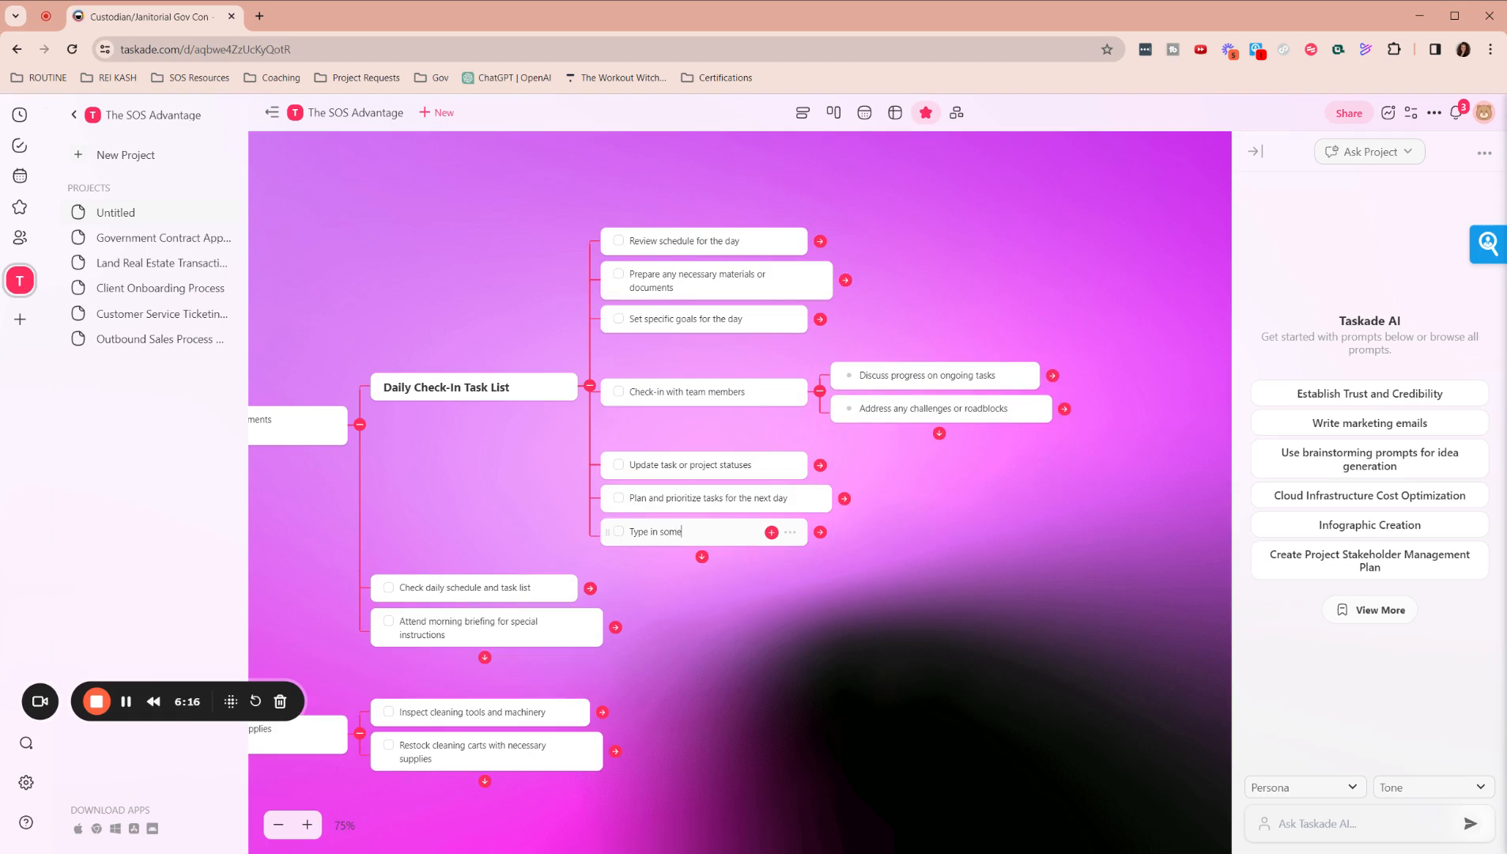
type("thing")
key("Return")
left_click(563, 512)
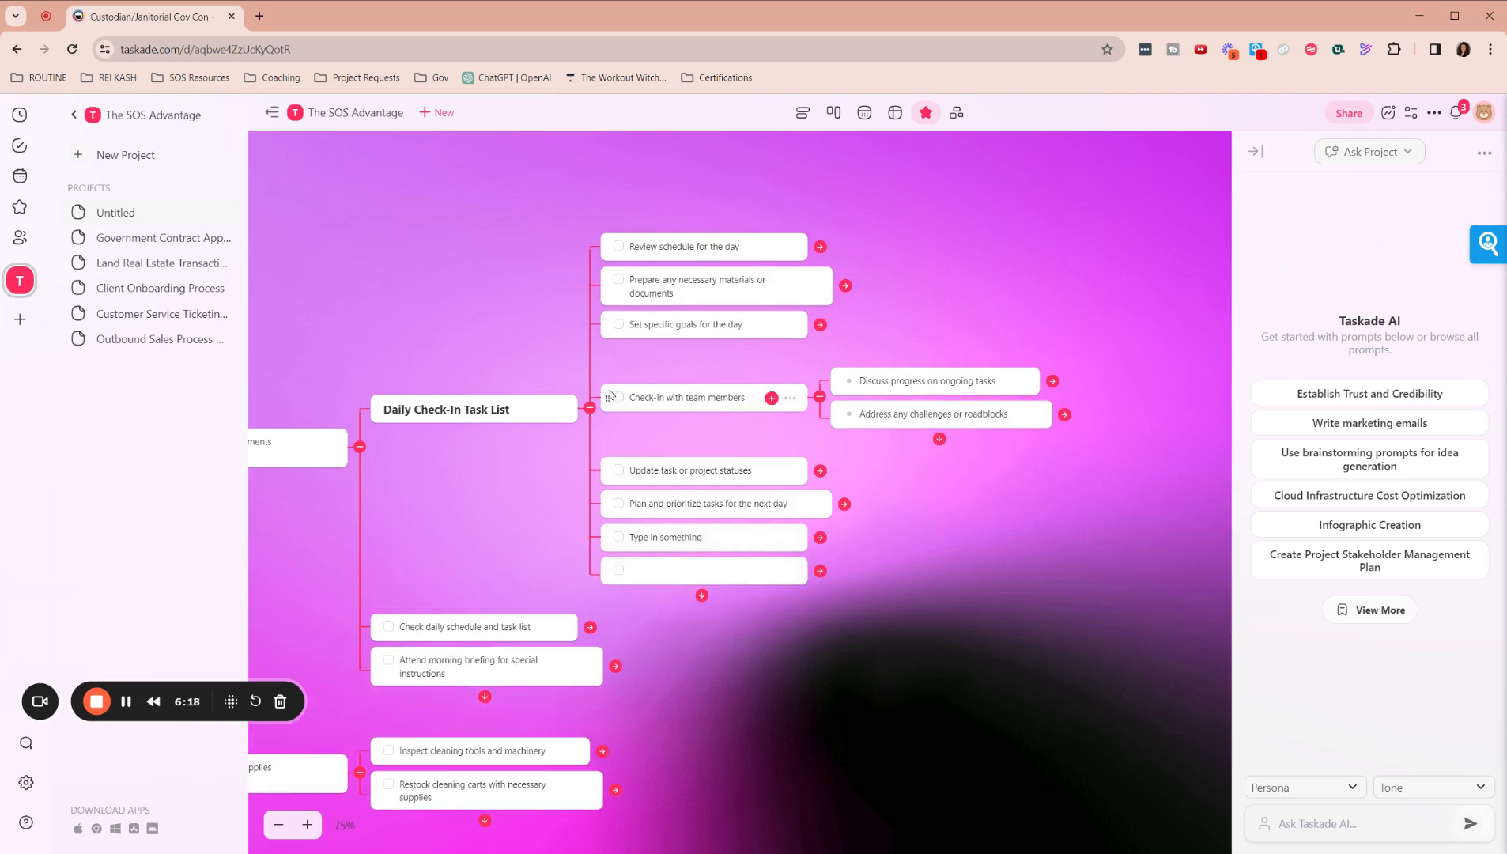
- Fold the Daily Check-In Task List, Morning Routine and the staff's daily workflow, and unfold the CEO's daily workflow
left_click(590, 408)
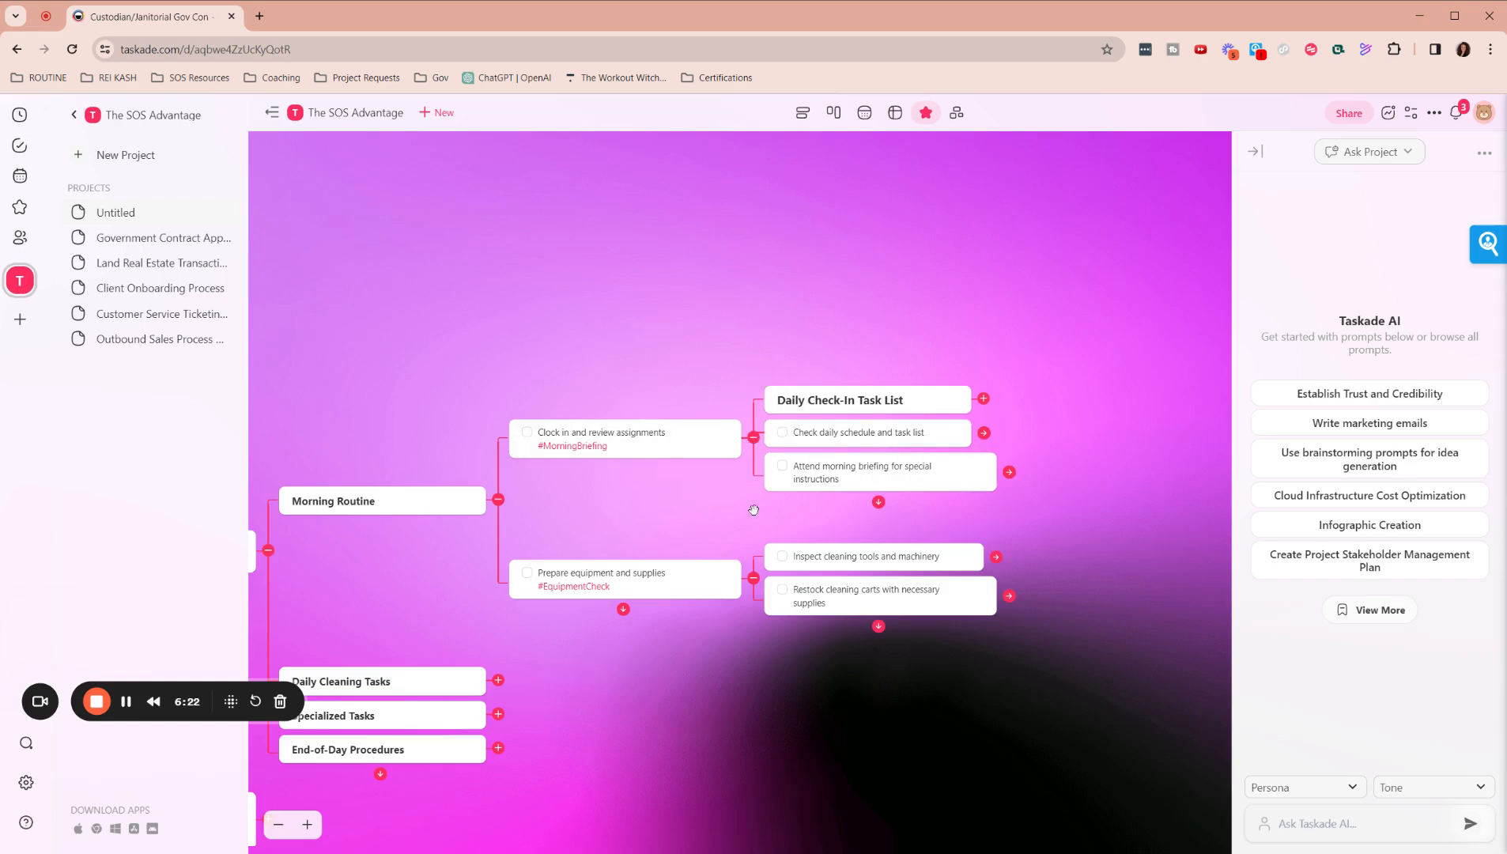
scroll(909, 467, "down", 1)
left_click_drag(759, 622, 971, 528)
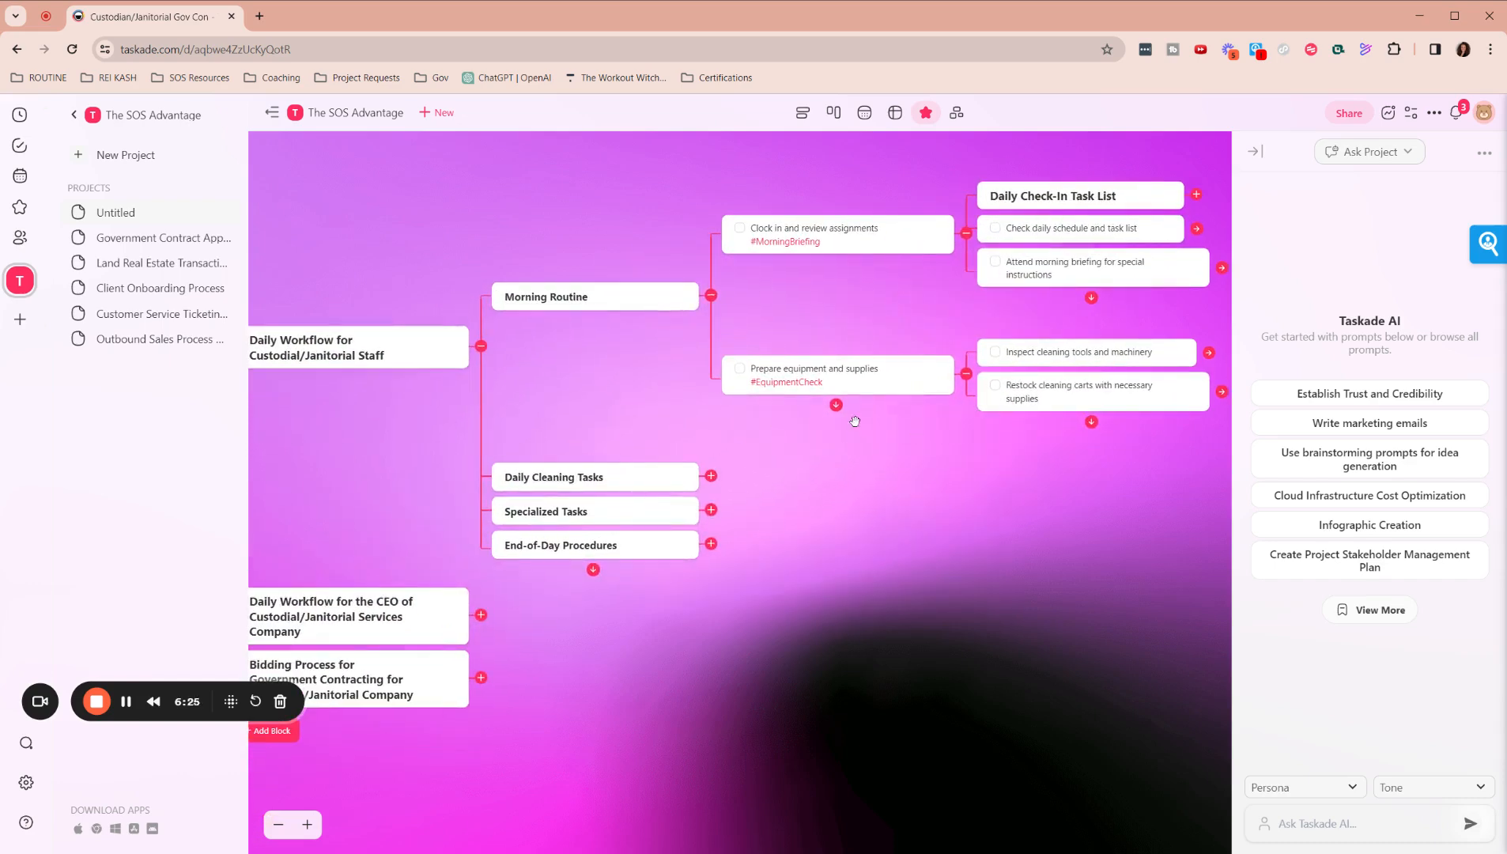
left_click(711, 297)
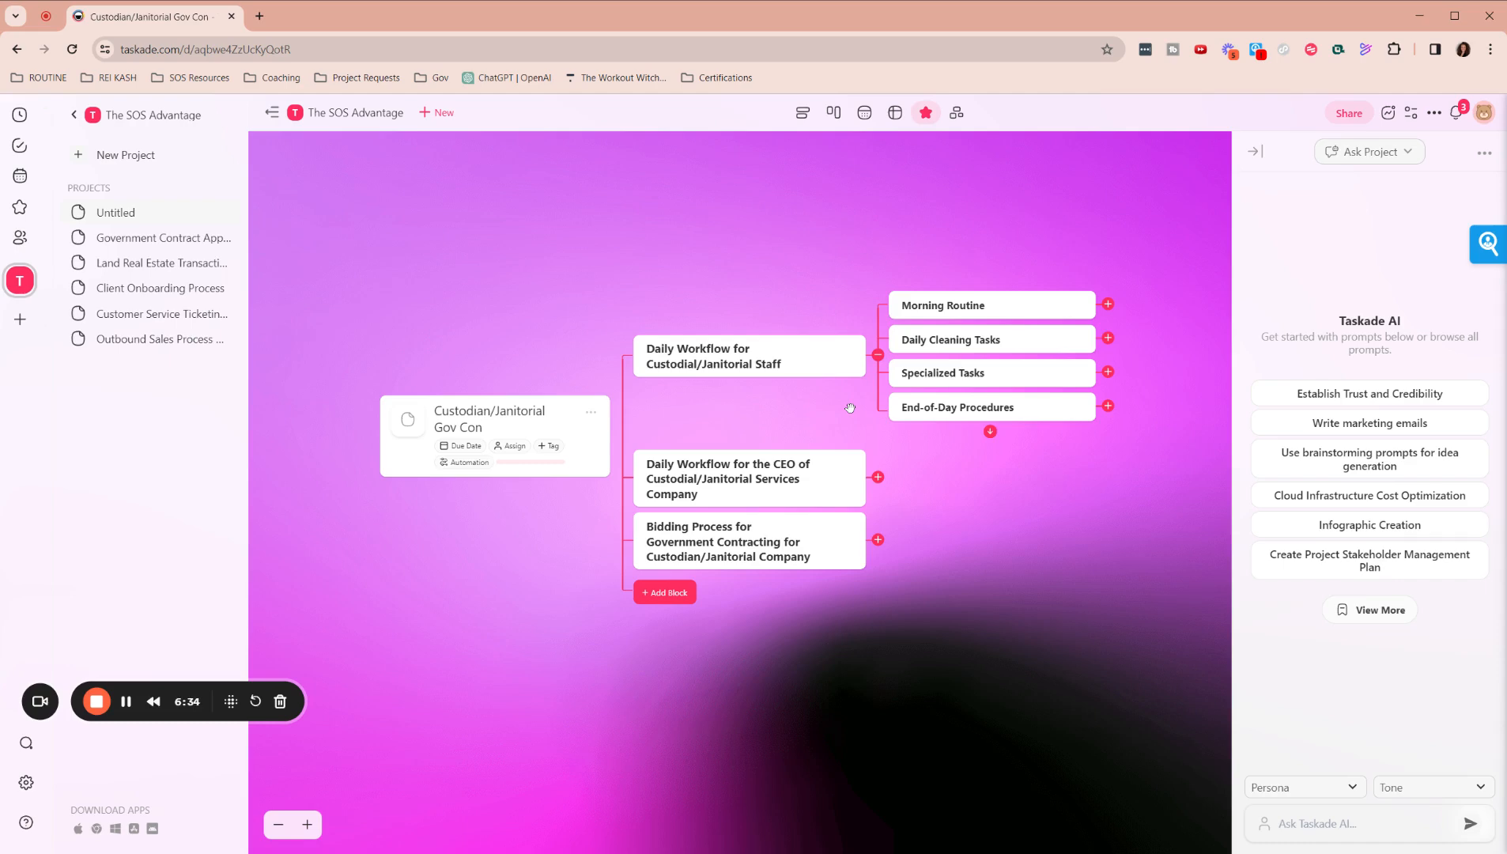
left_click(878, 354)
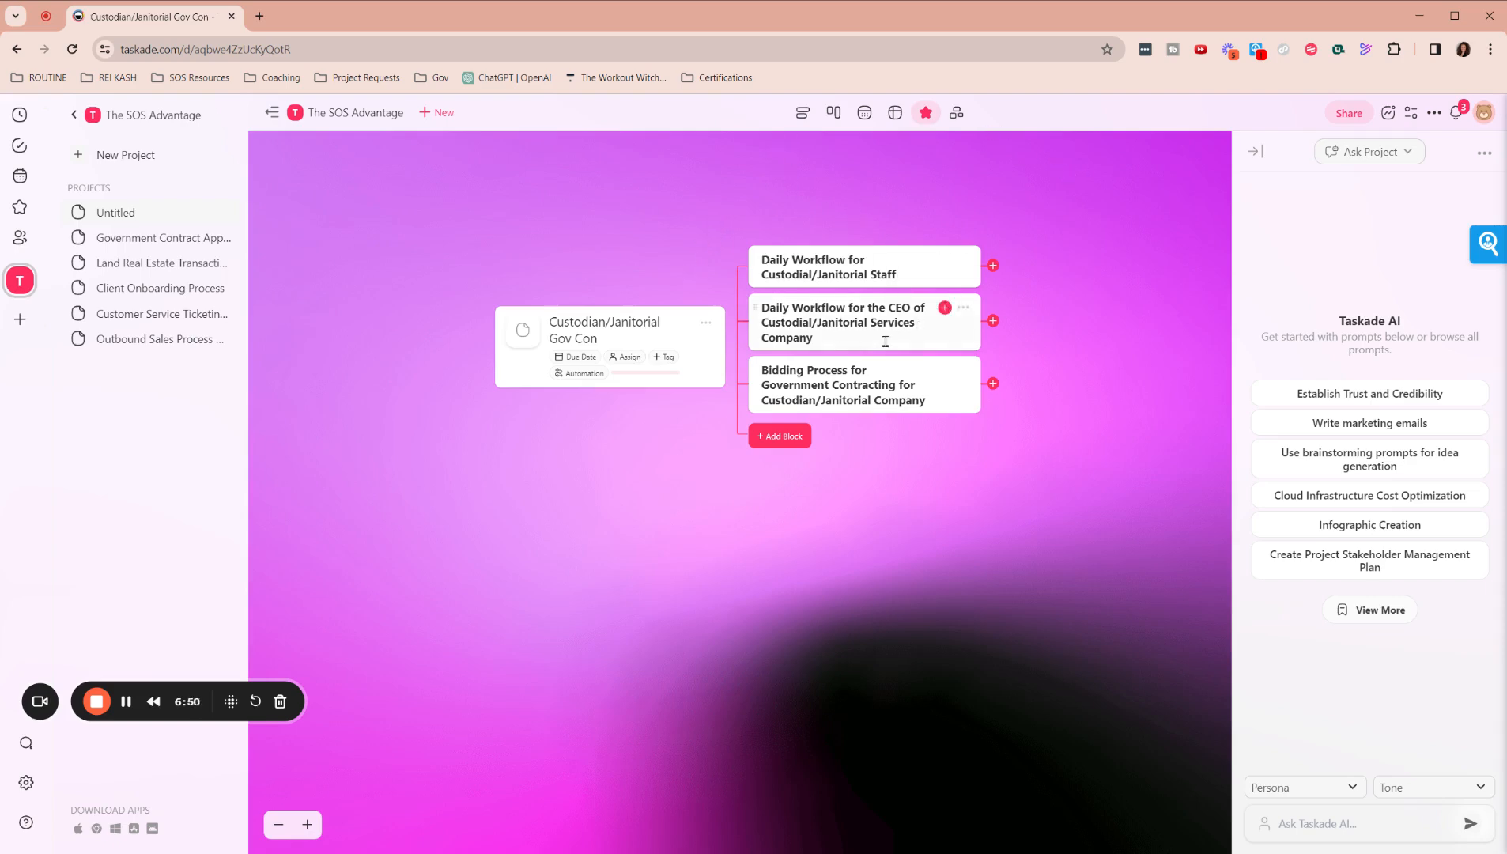
left_click(993, 321)
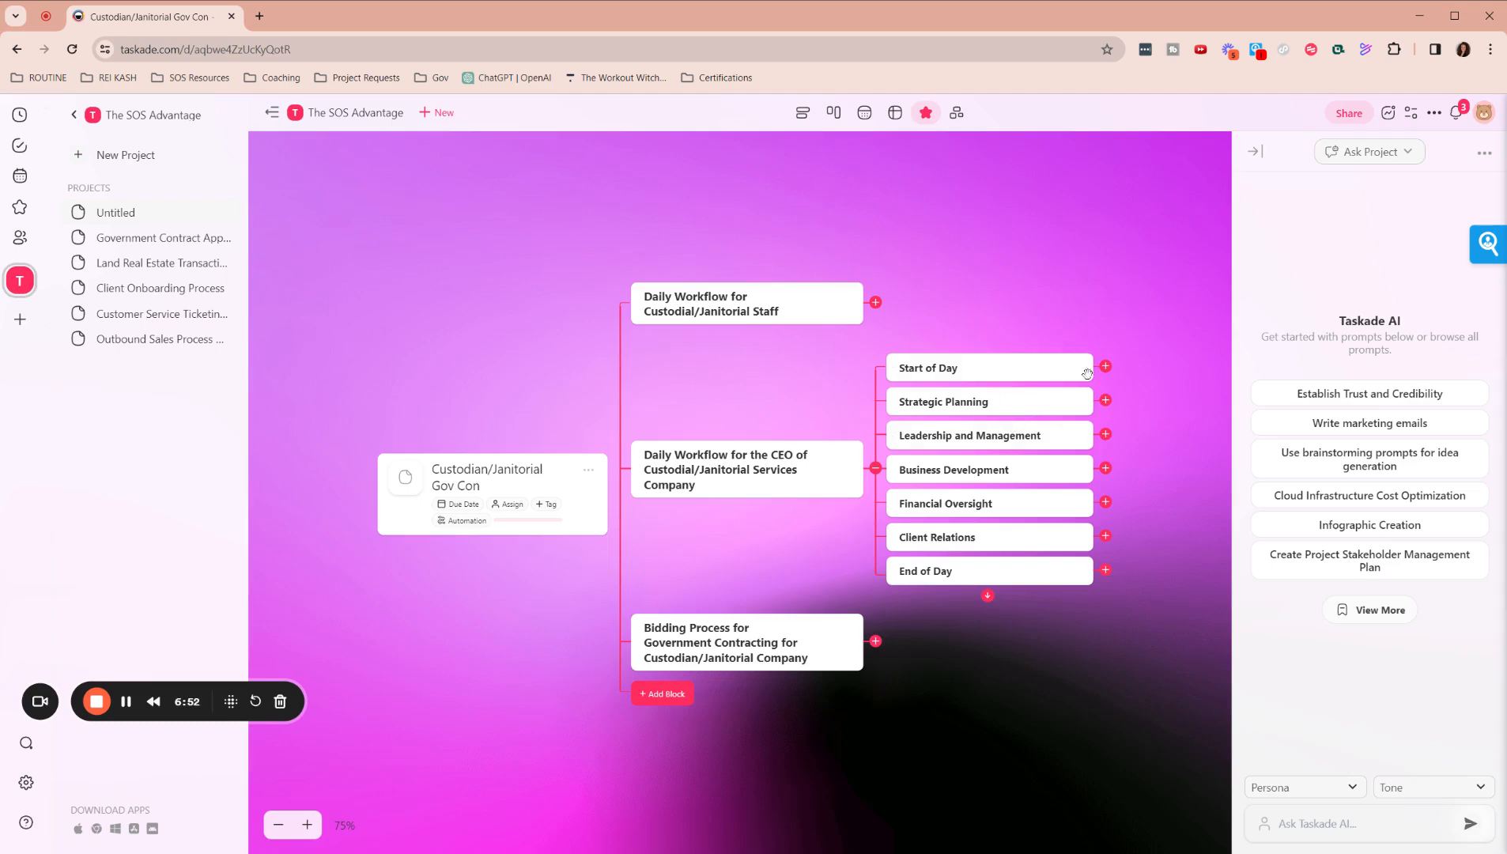
- Switch the project to the table view and unfold the staff's daily workflow and its Morning Routine
left_click(896, 114)
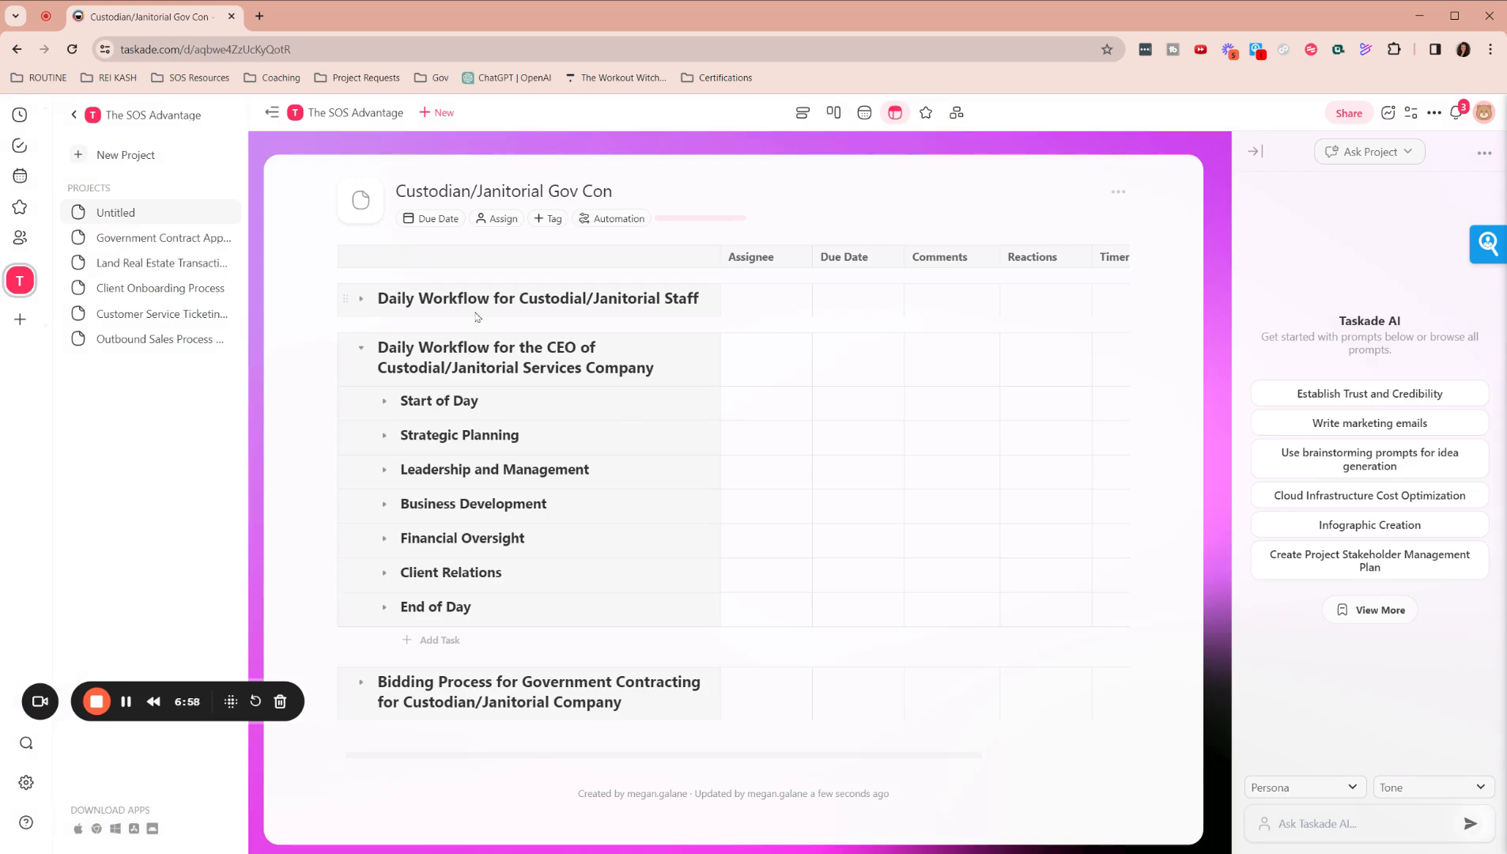
left_click(361, 299)
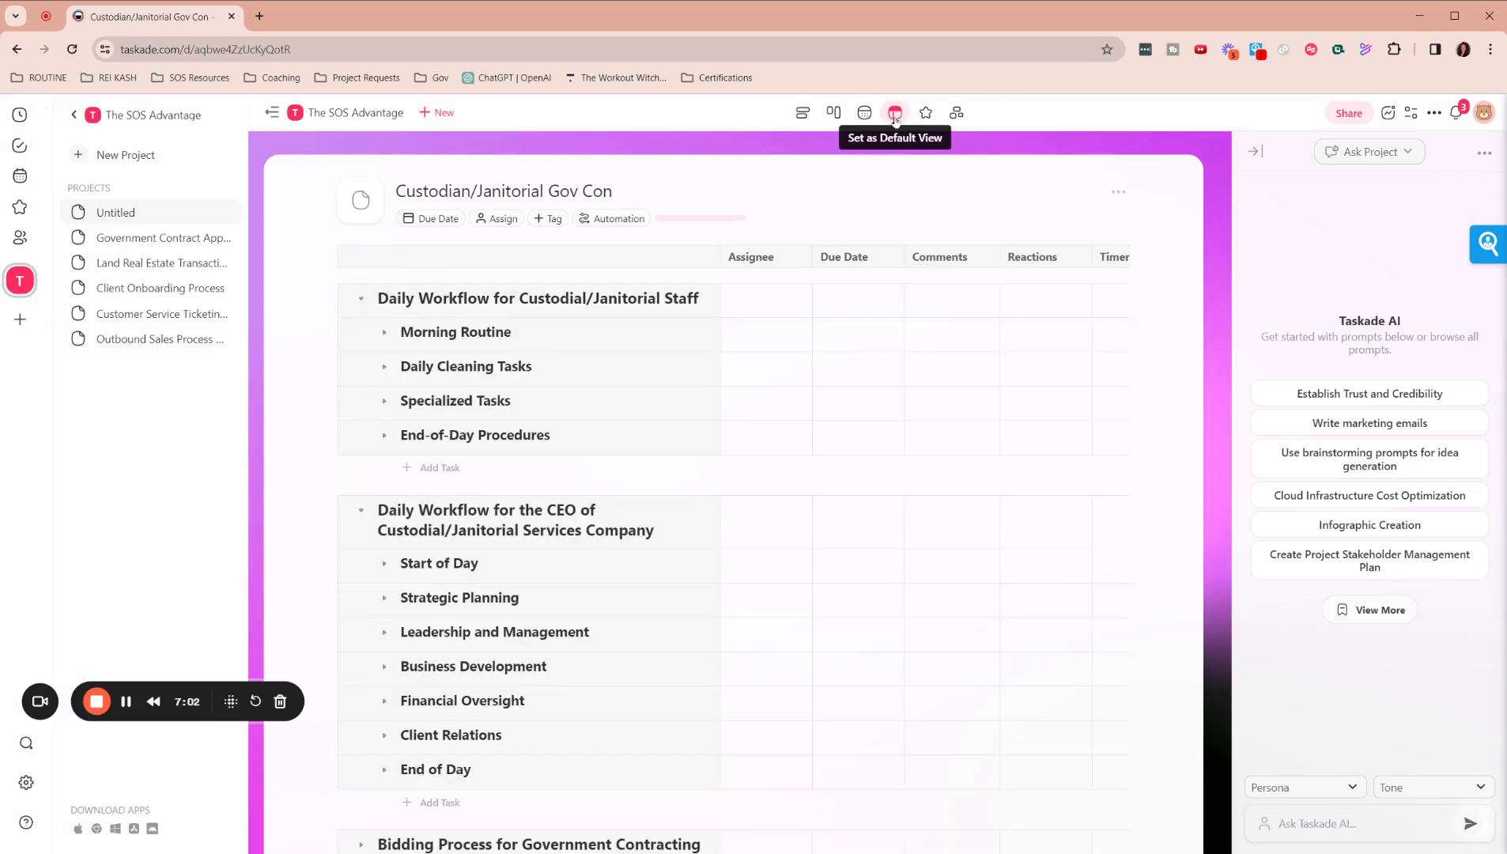
left_click(385, 332)
- Add a task named "New tab" below "Restock cleaning carts with necessary supplies" in the Morning Routine
scroll(469, 677, "down", 1)
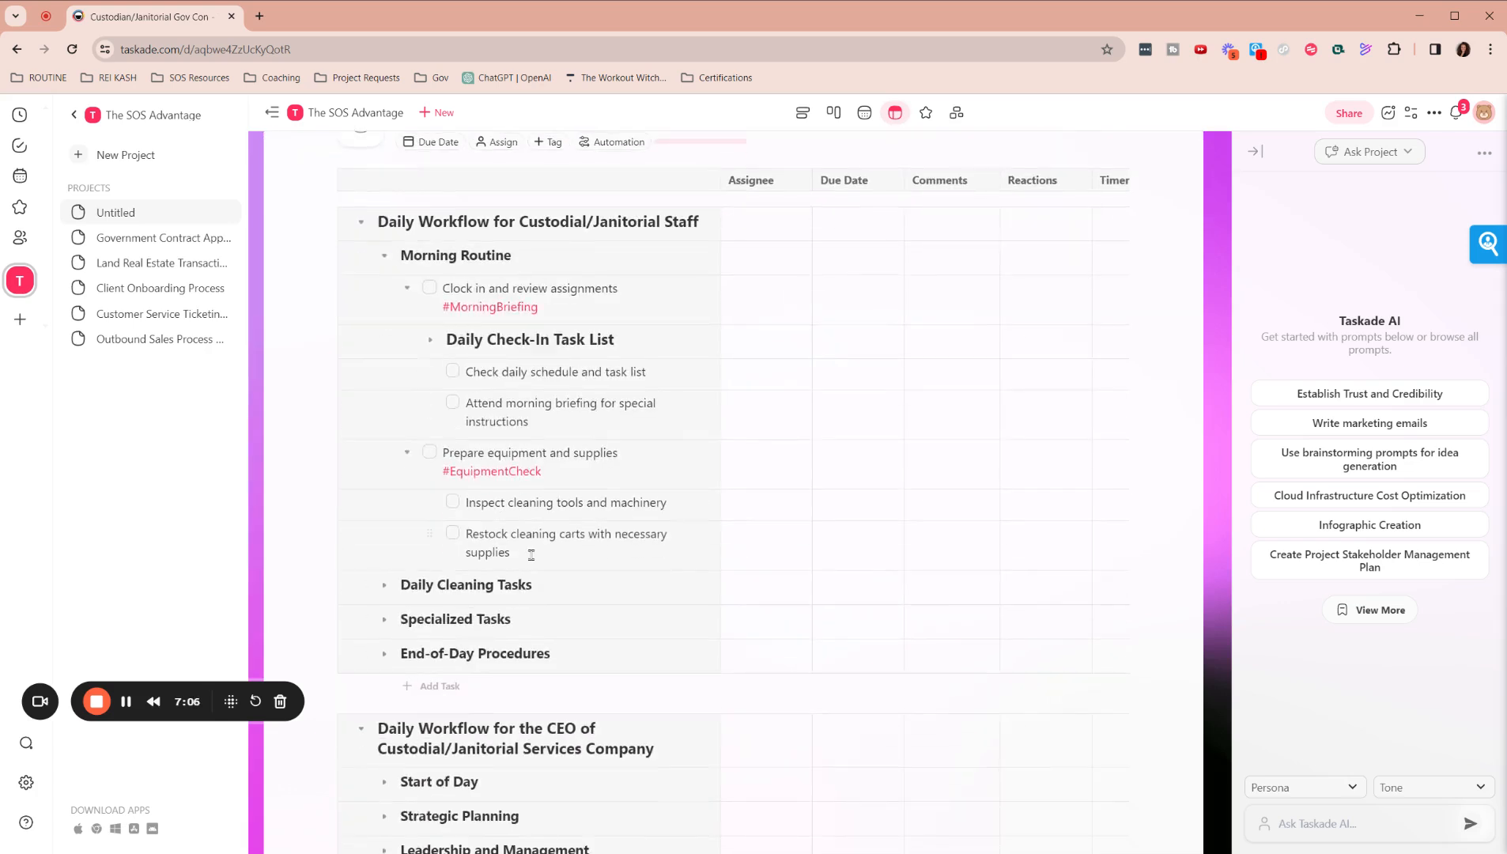
key("Return")
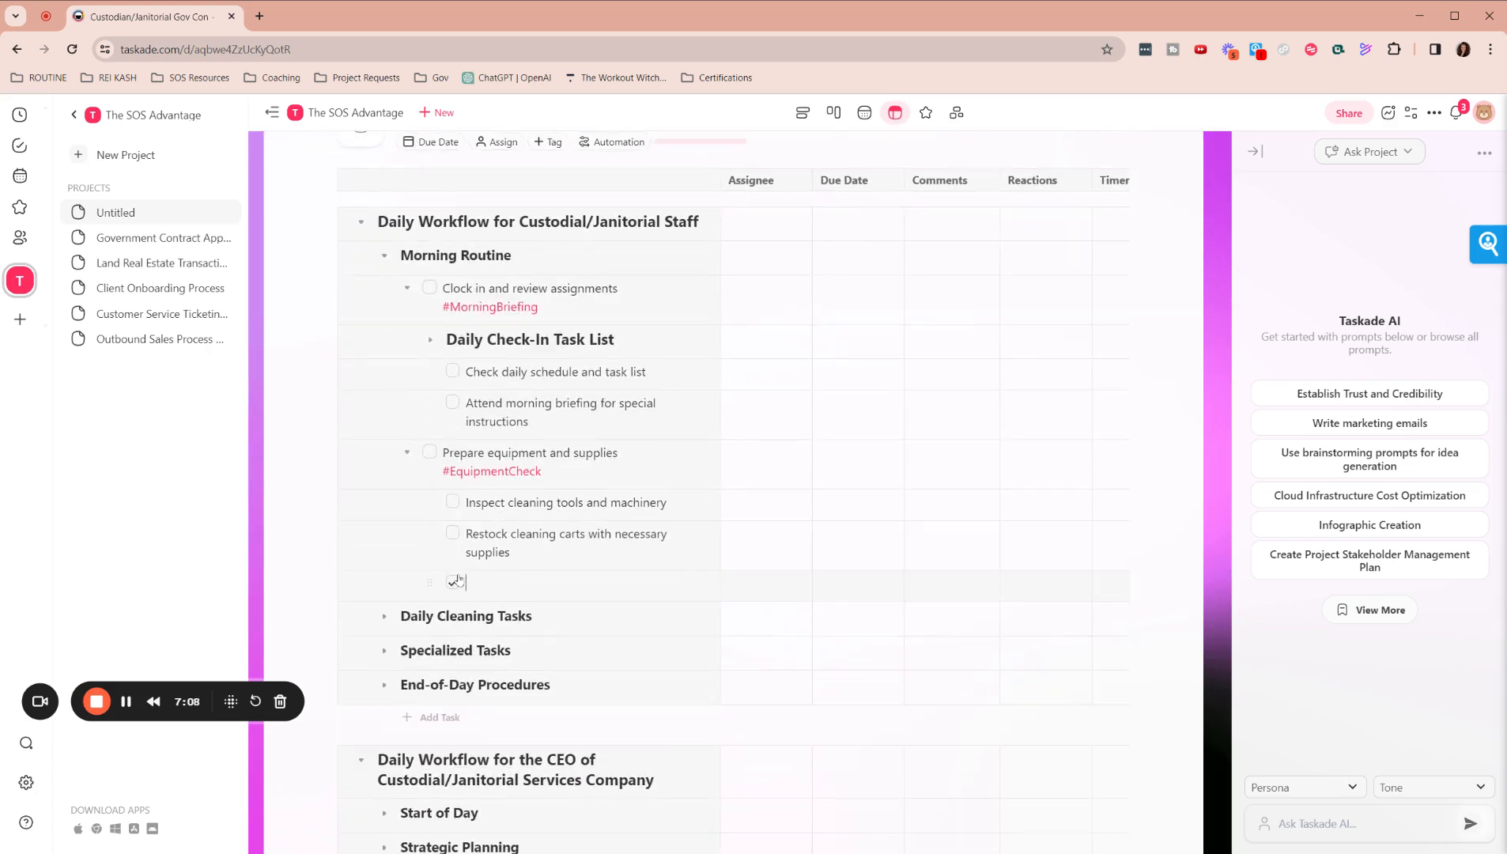
type("New tab")
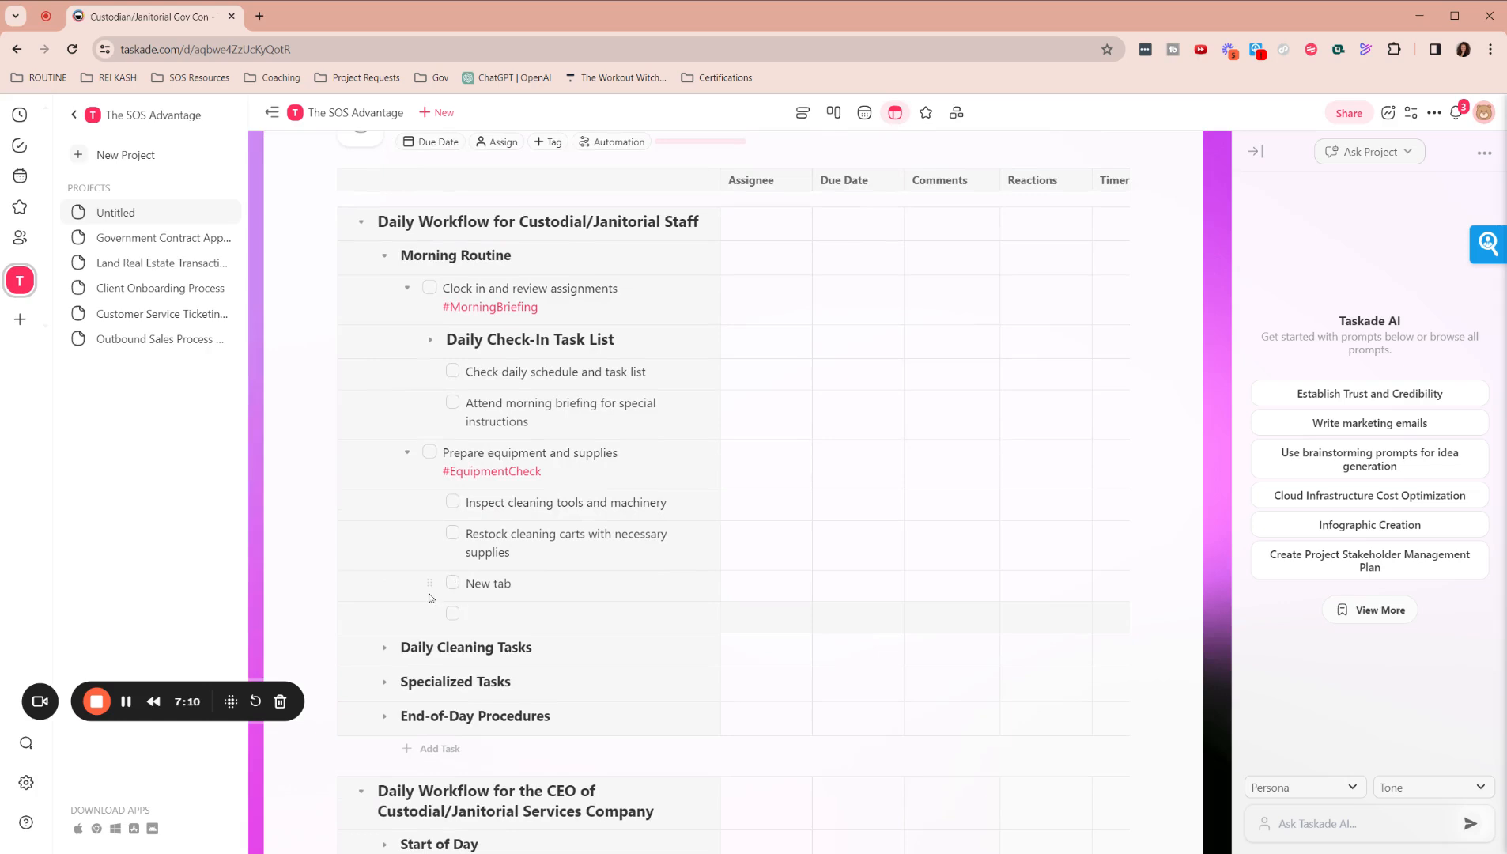
- Look through the project's table view, from its columns and options to the staff, CEO and bidding process workflows
scroll(399, 397, "up", 2)
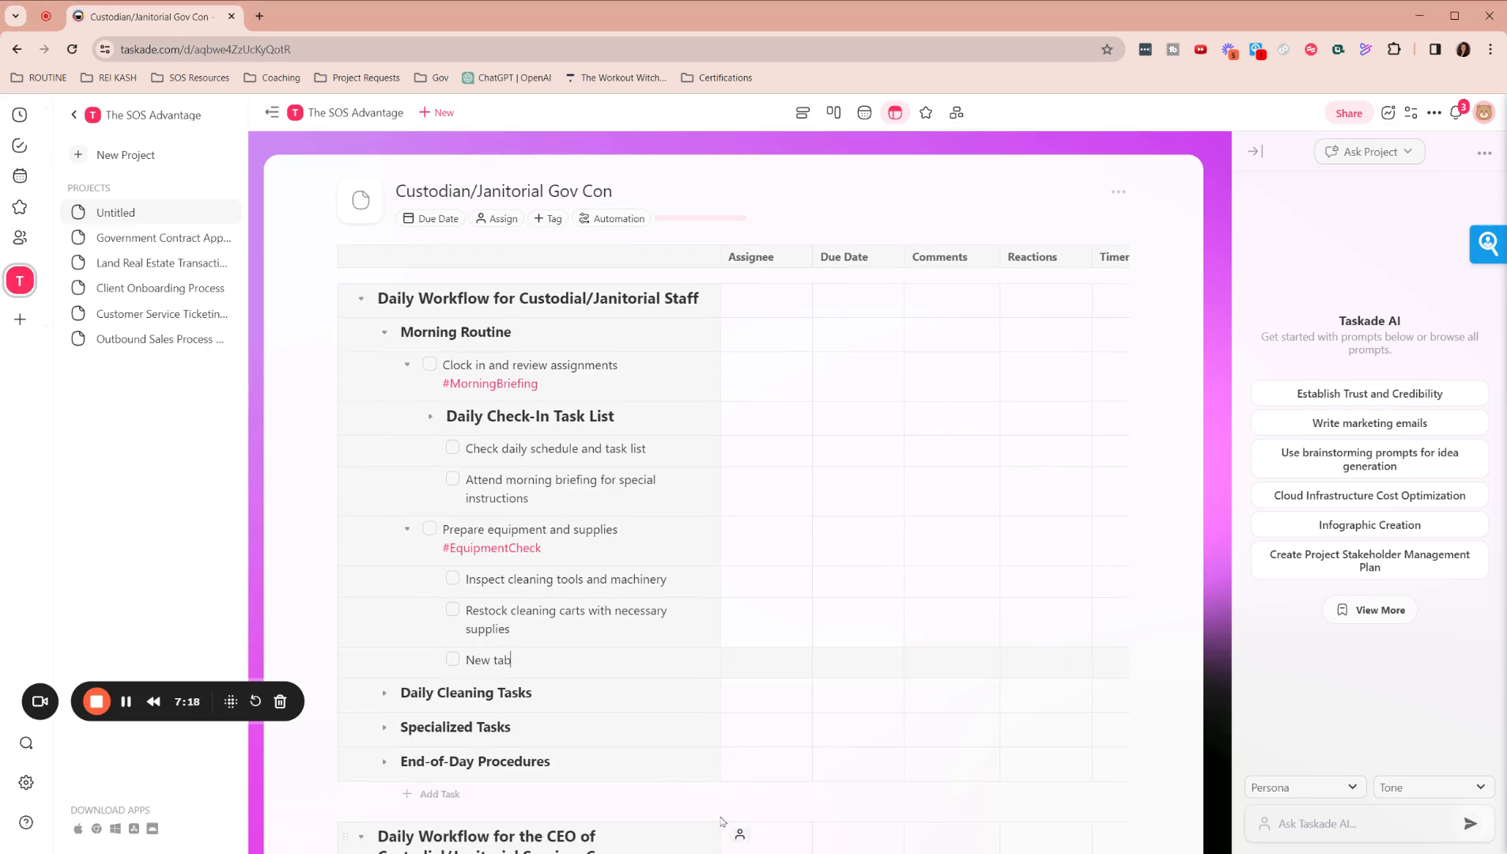
scroll(672, 613, "down", 4)
scroll(676, 617, "up", 4)
scroll(700, 482, "down", 7)
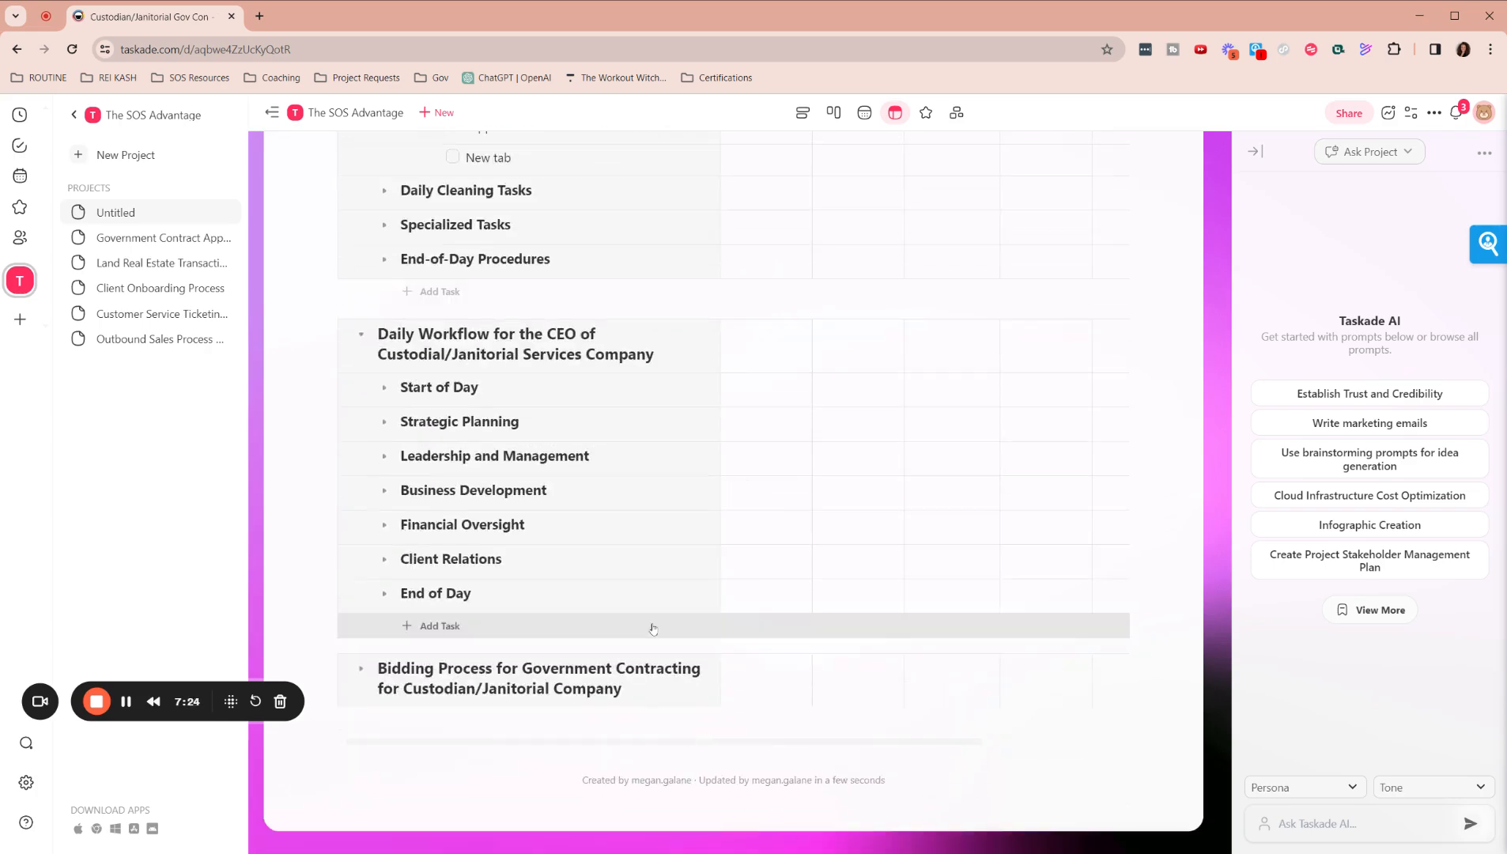
scroll(651, 627, "up", 7)
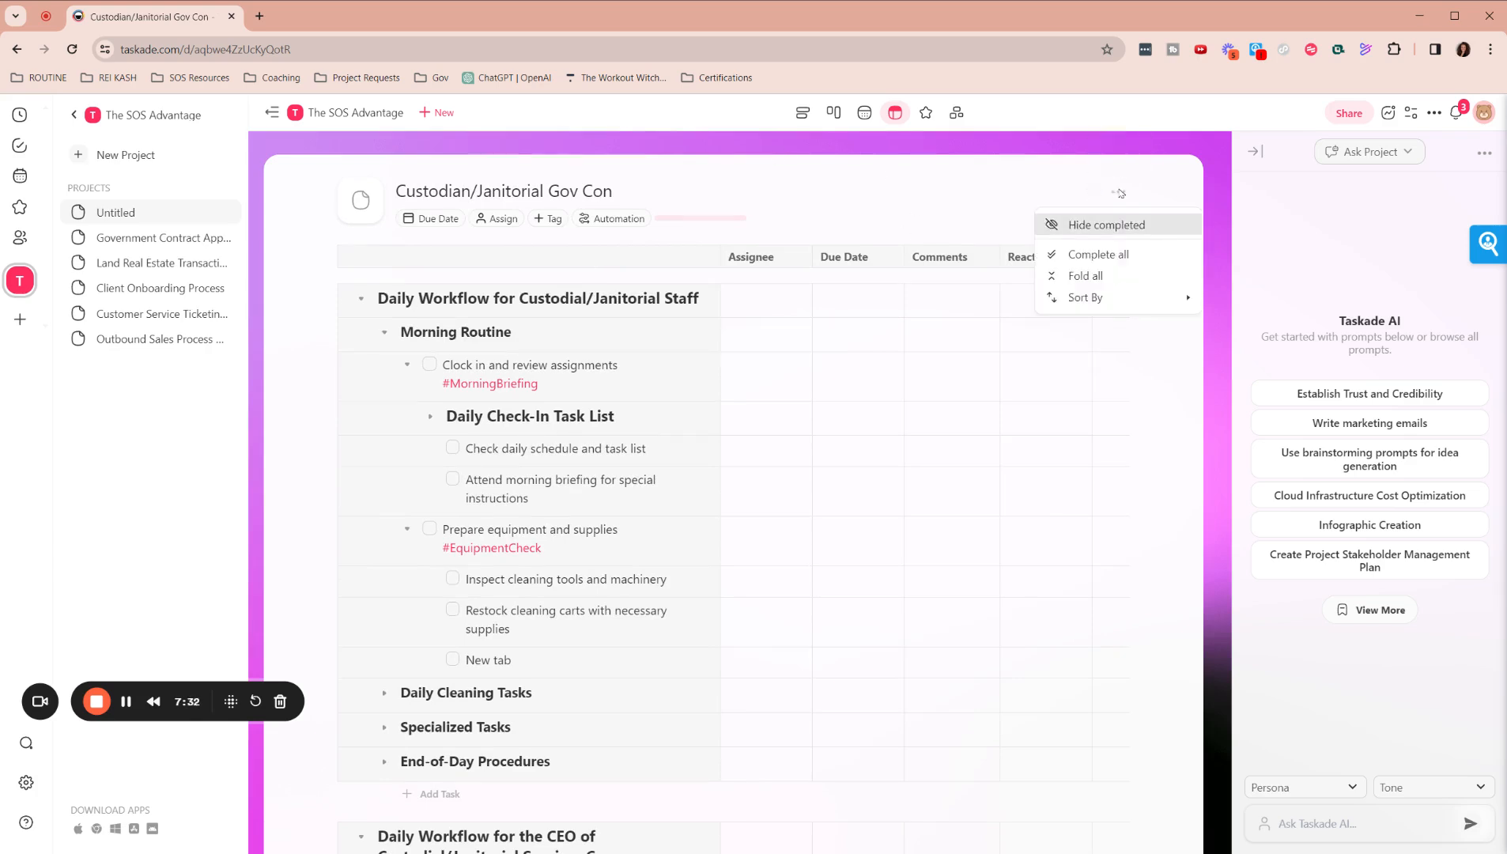
left_click(1143, 188)
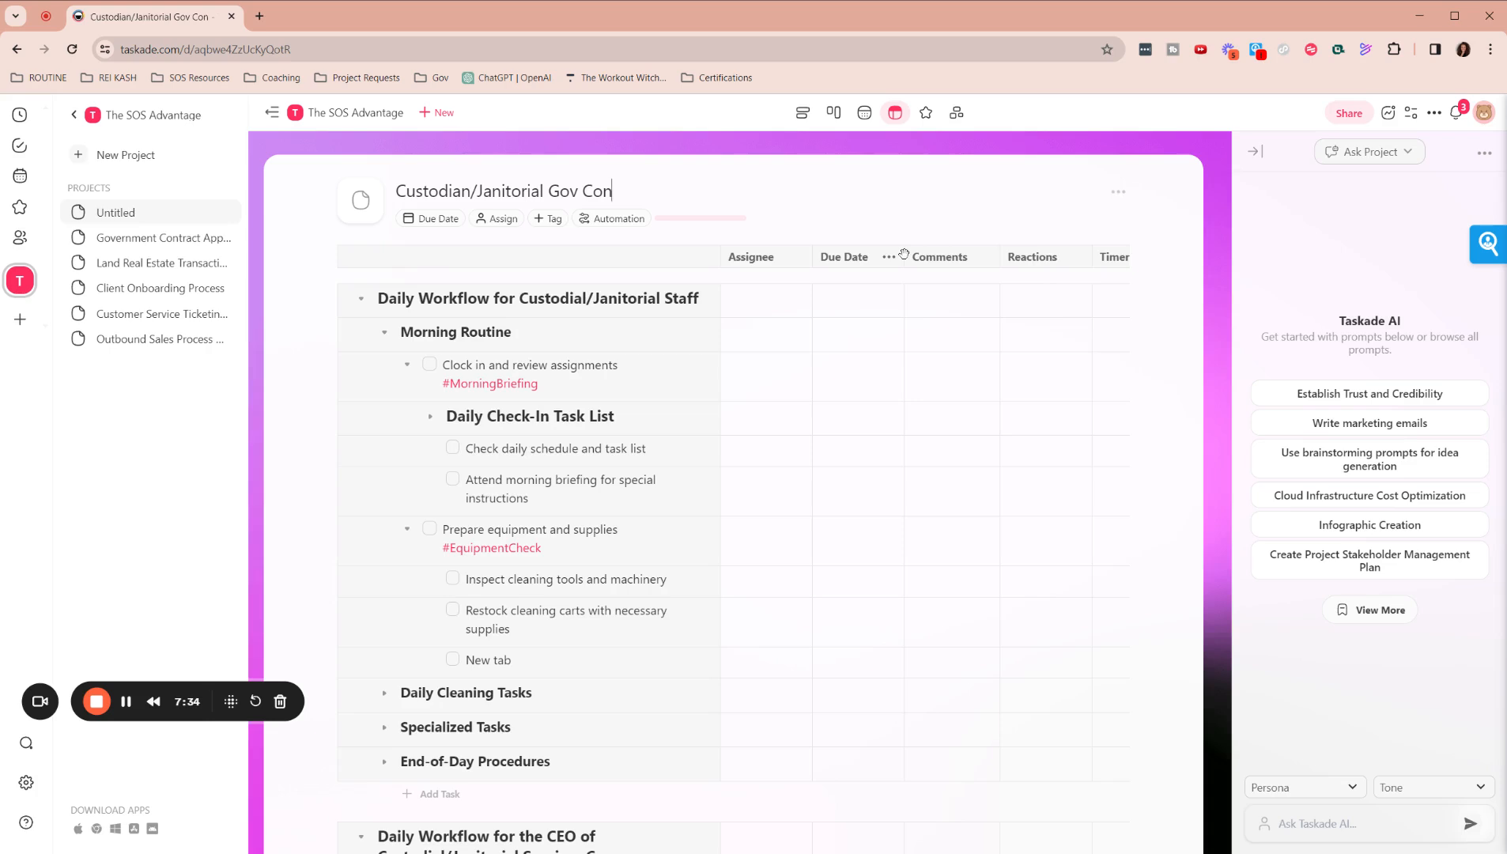
scroll(830, 442, "down", 2)
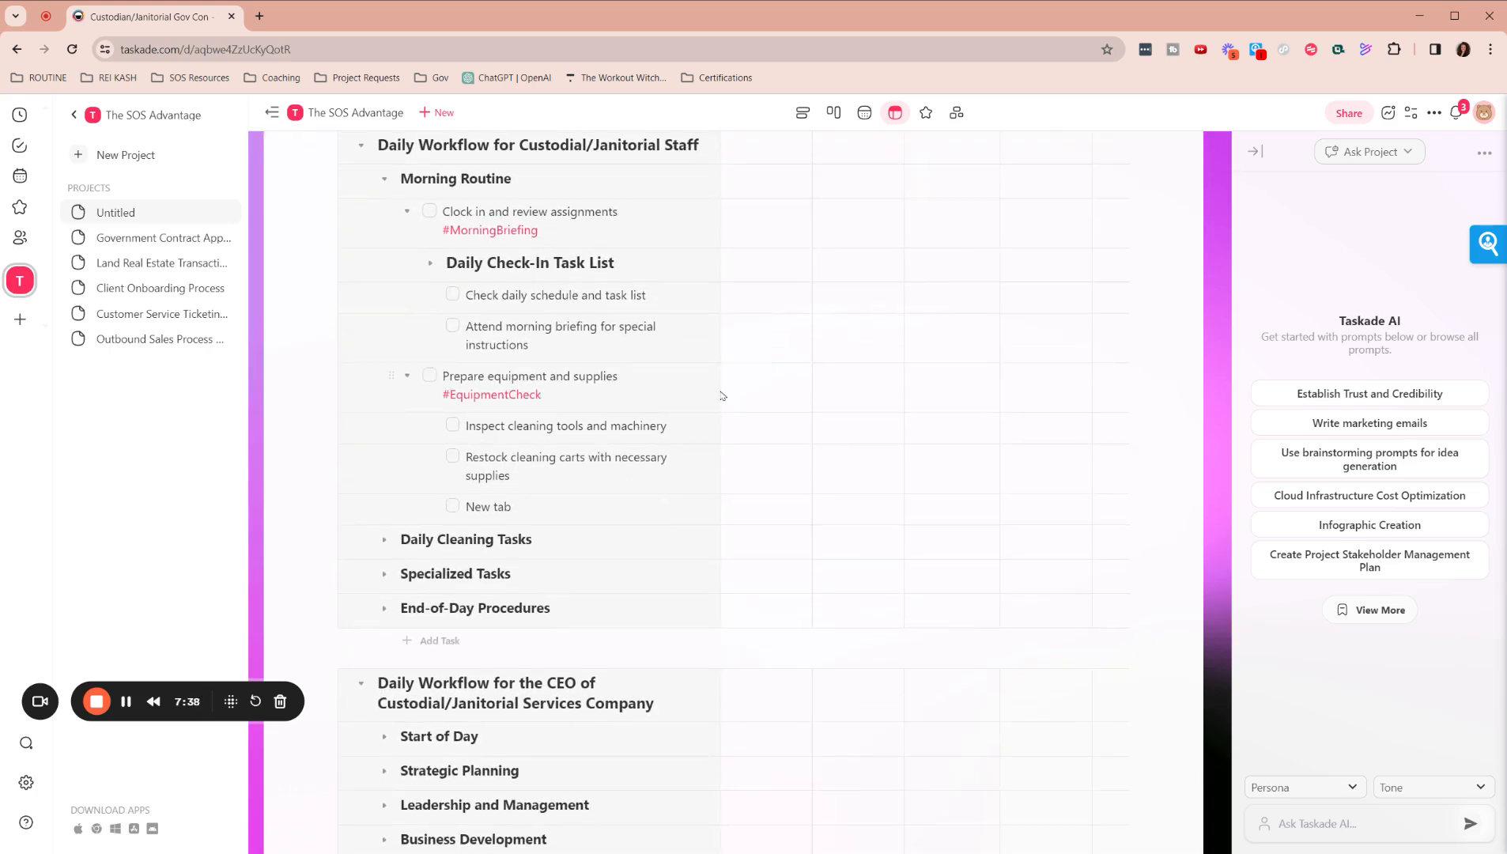
scroll(721, 395, "down", 1)
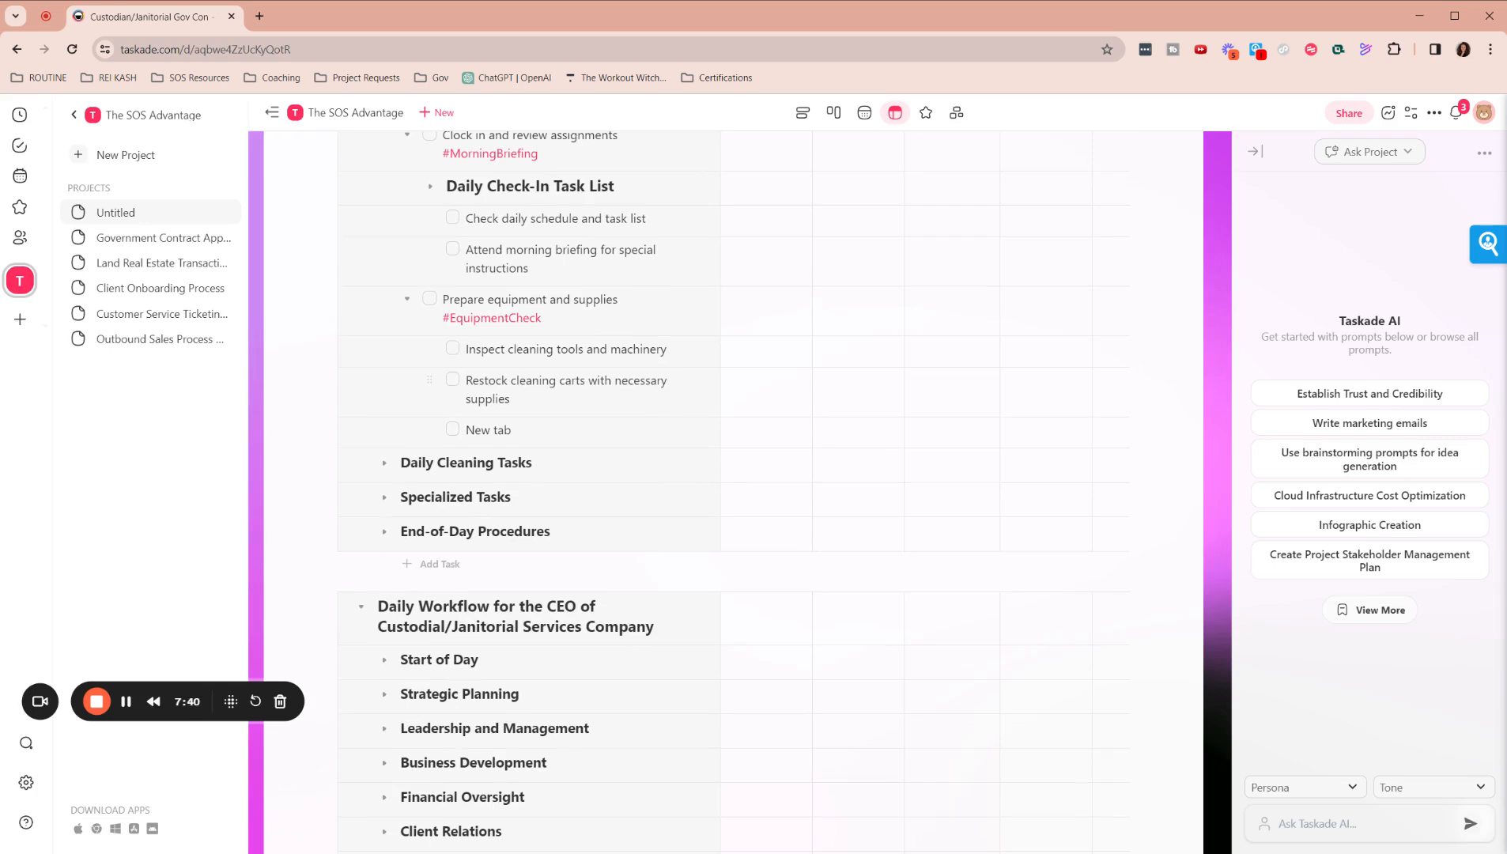
- Review the staff's Morning Routine tasks, selecting the text of the assignment, morning briefing, equipment preparation and tool inspection entries in turn
scroll(641, 427, "up", 1)
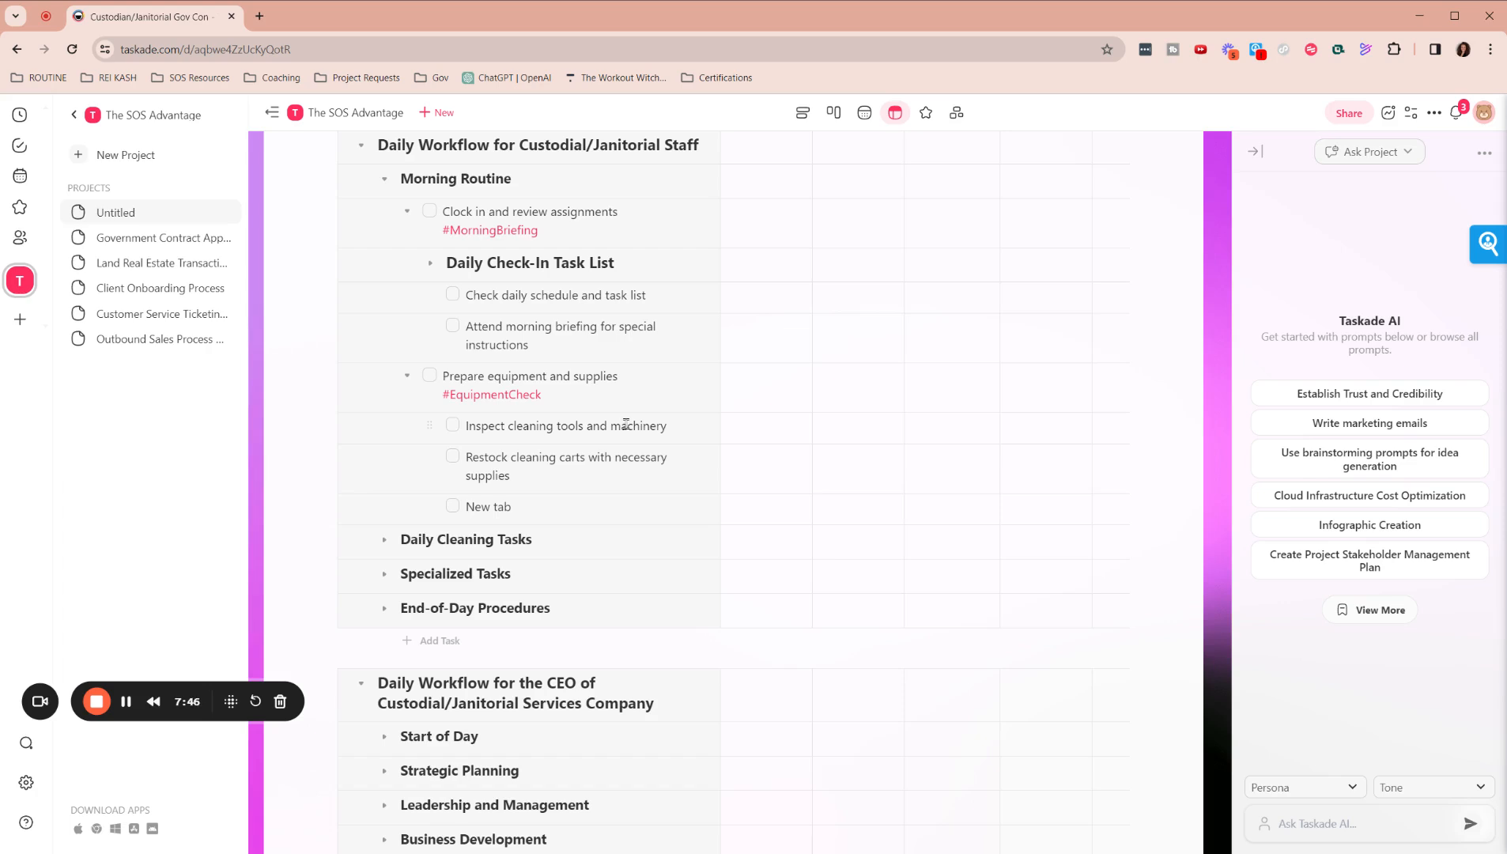
scroll(619, 443, "up", 1)
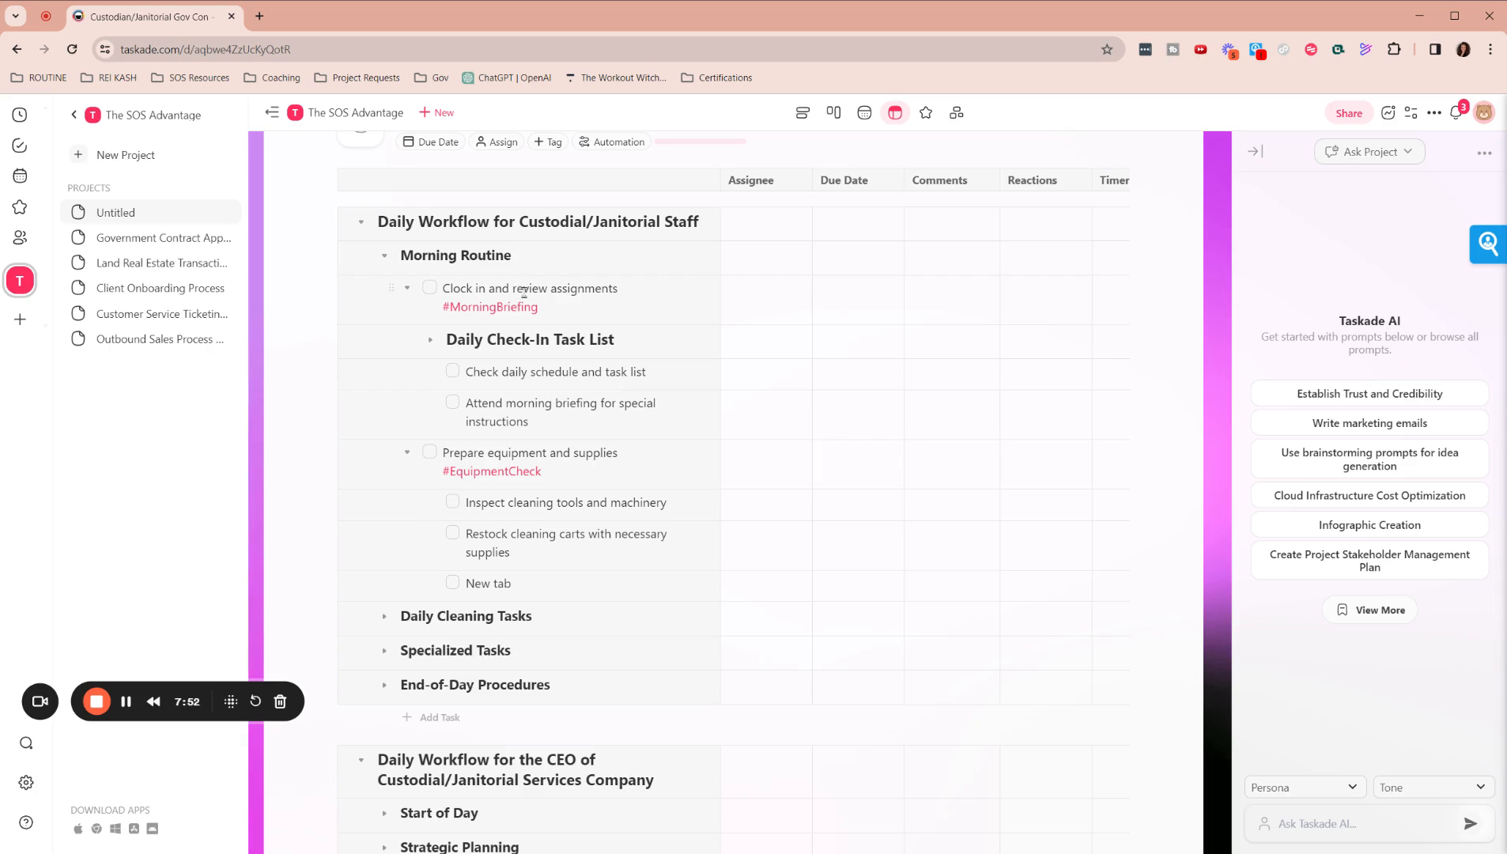
left_click_drag(444, 281, 620, 287)
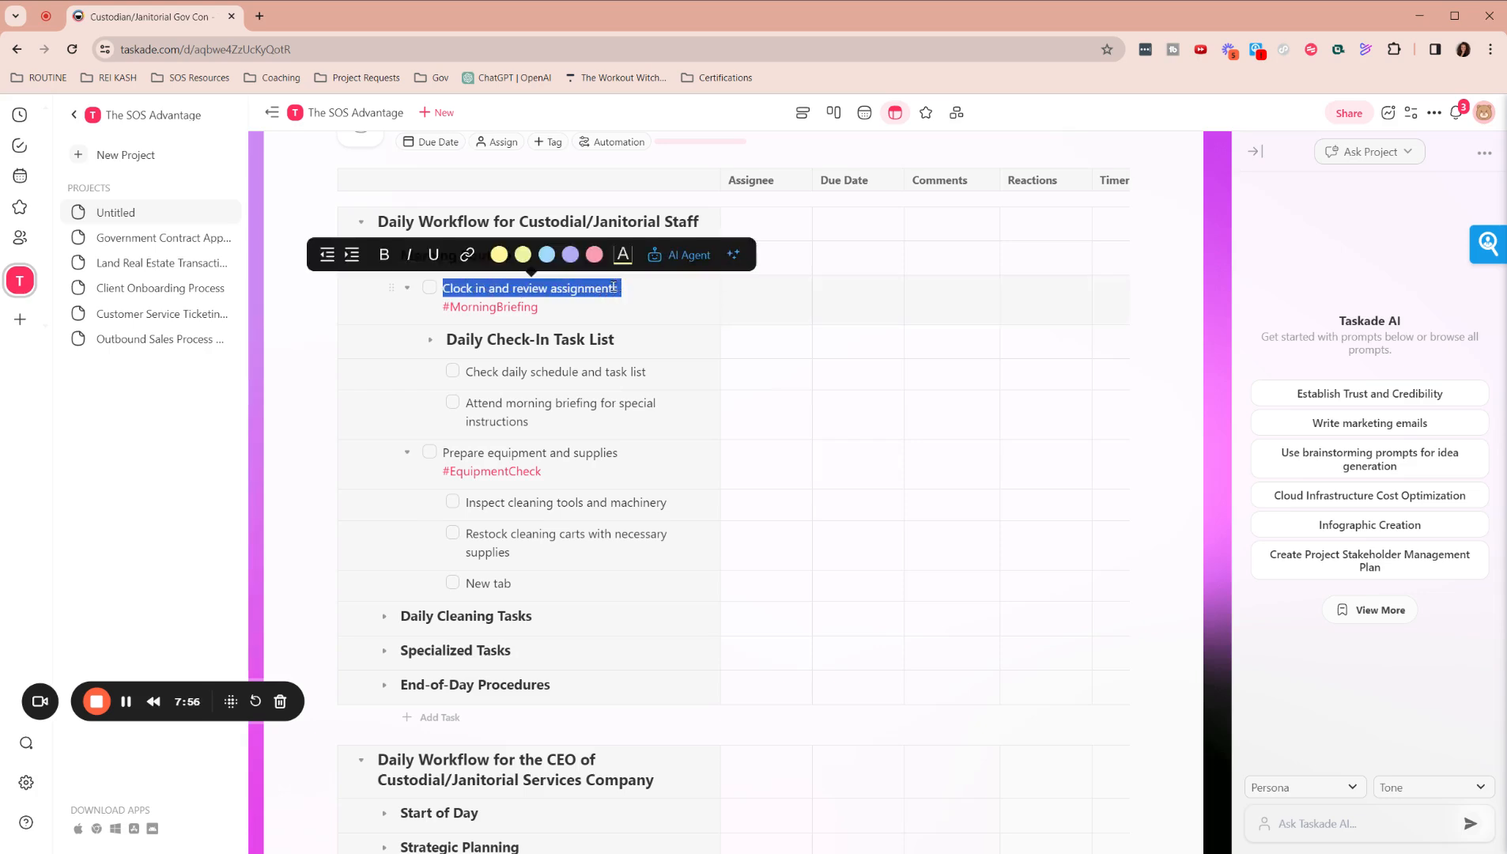
left_click_drag(473, 372, 653, 379)
left_click_drag(469, 403, 578, 424)
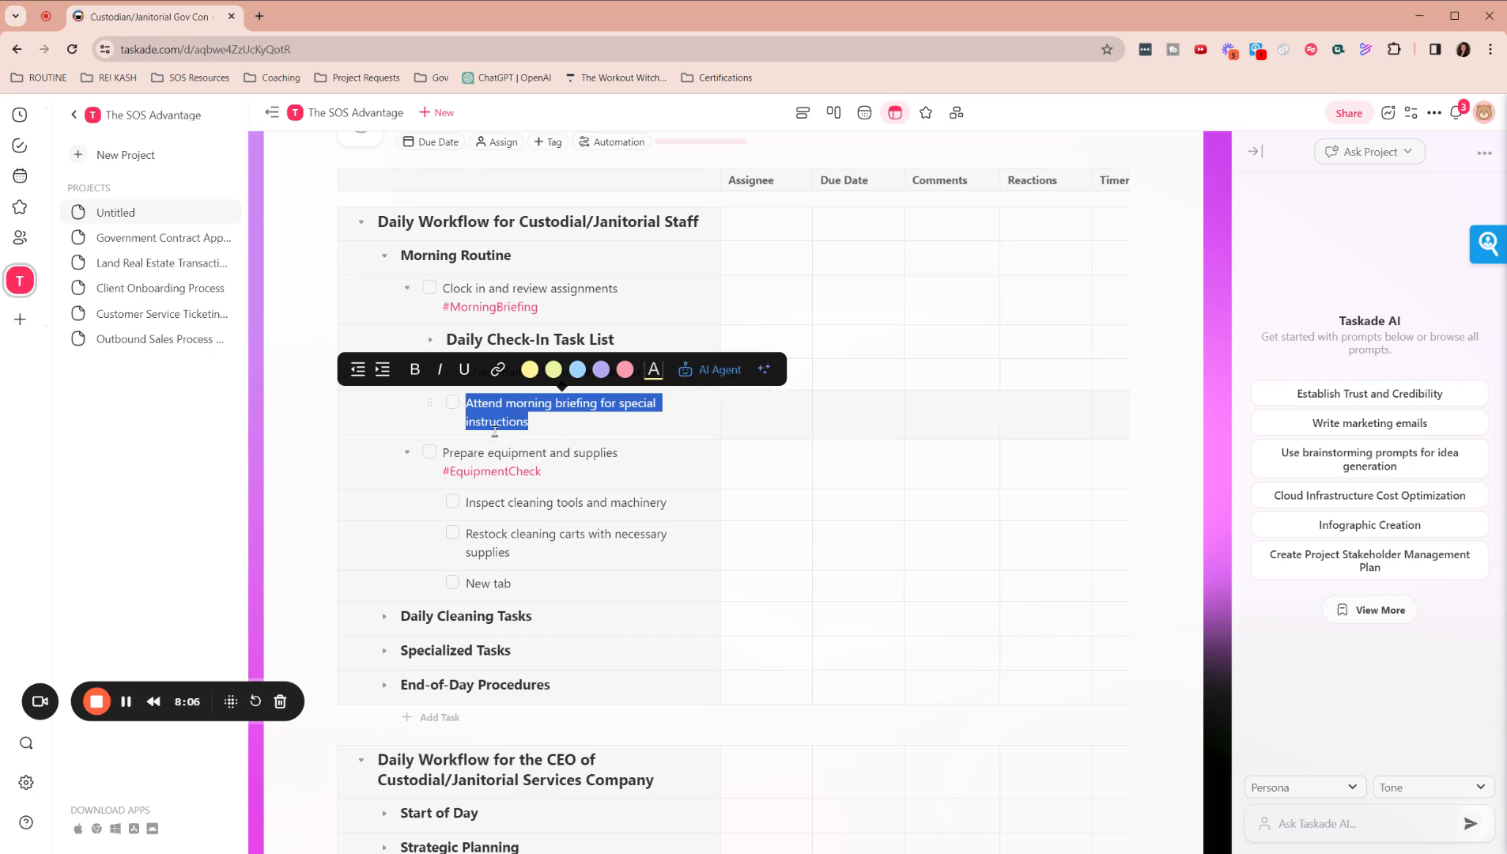
left_click_drag(449, 452, 613, 457)
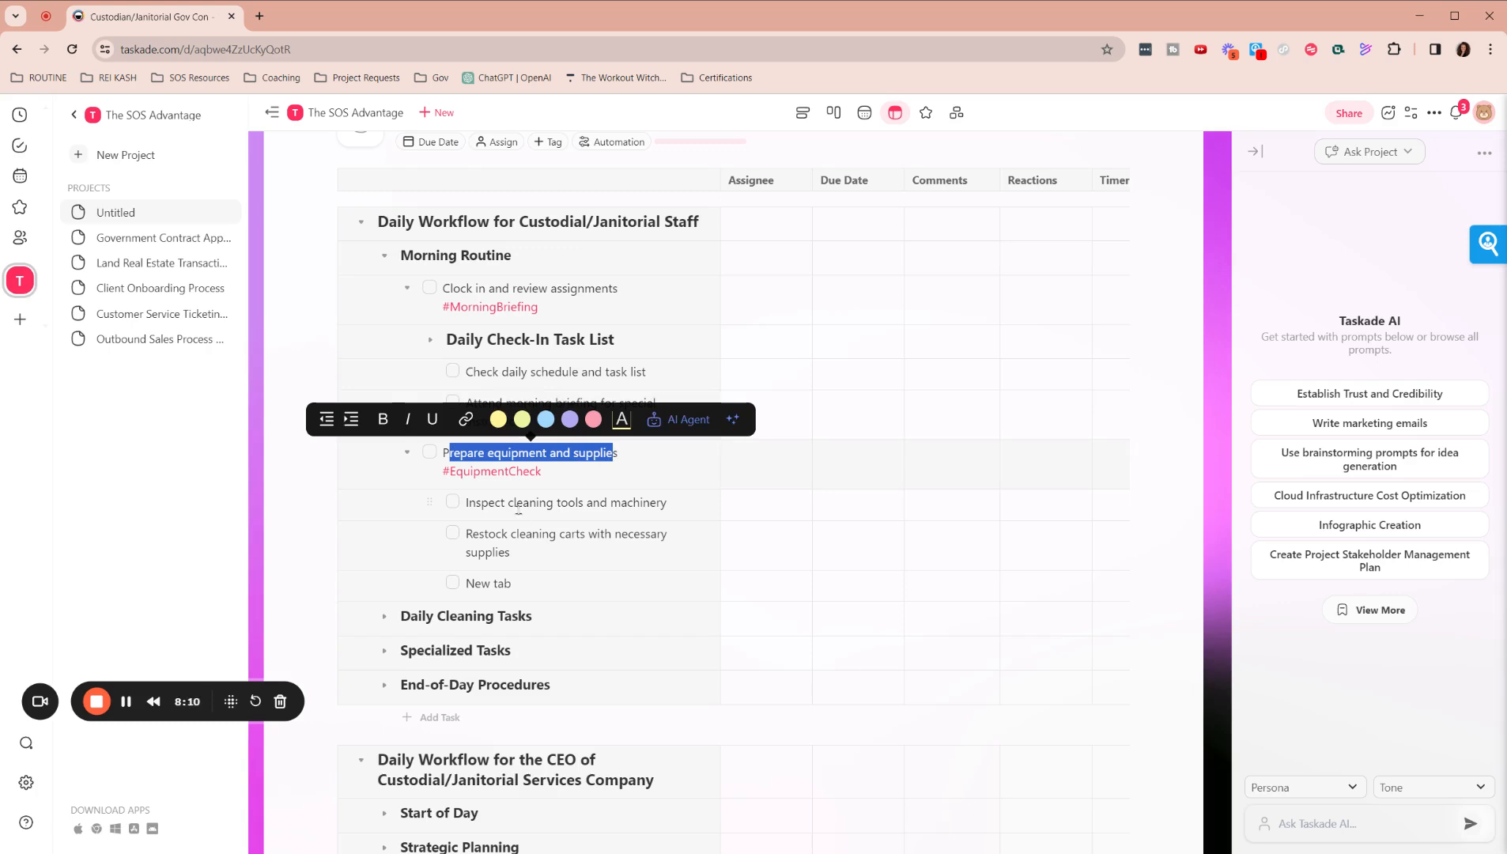
left_click_drag(476, 502, 639, 502)
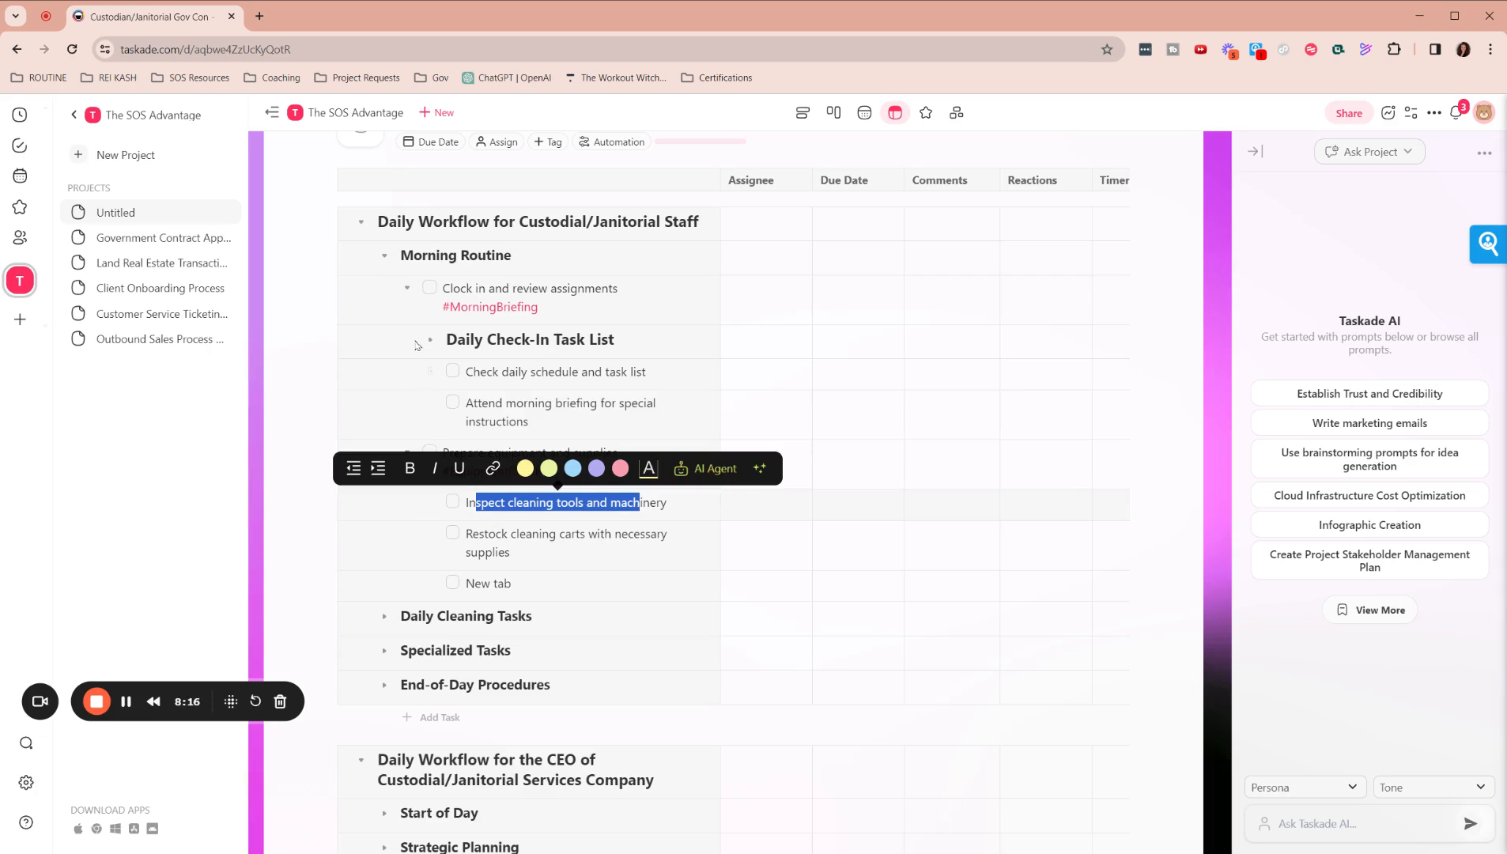
- Fold the Morning Routine and its two tasks, and unfold Daily Cleaning Tasks to read its subtasks before folding it again
left_click(407, 290)
left_click(407, 337)
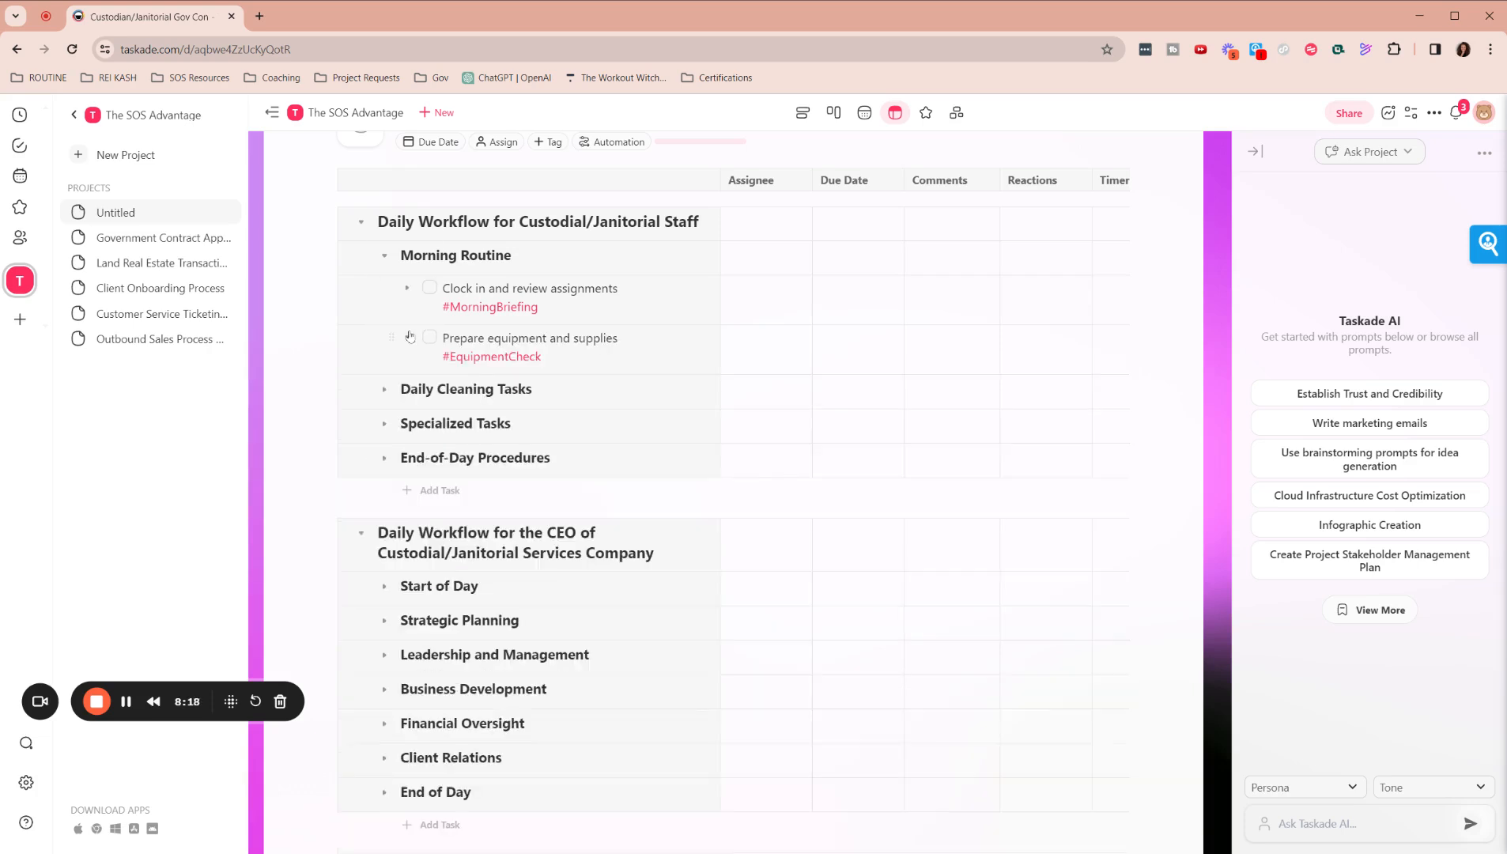
left_click(384, 256)
left_click(386, 291)
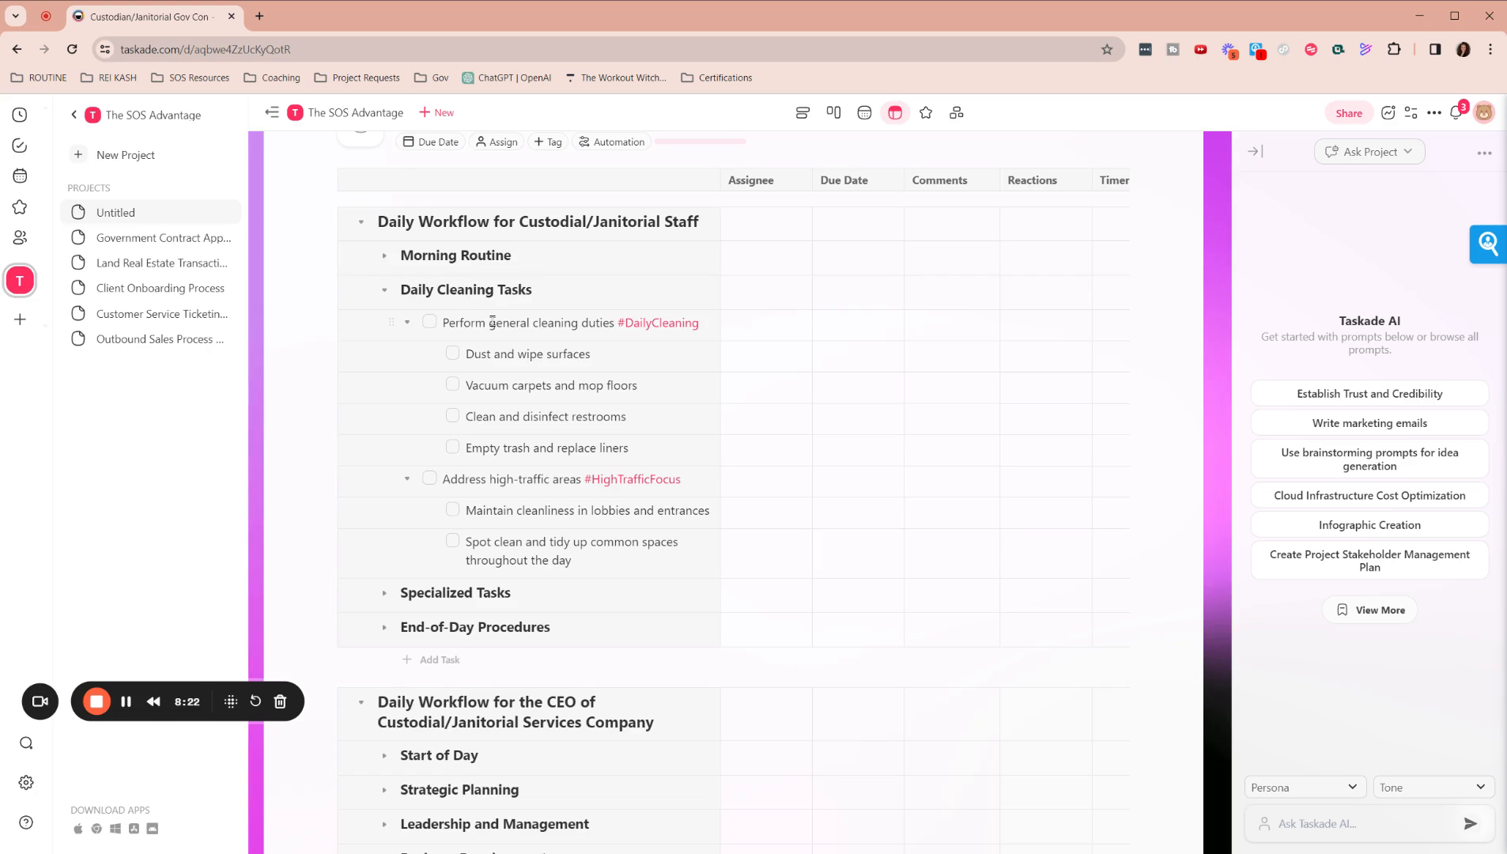
left_click(454, 356)
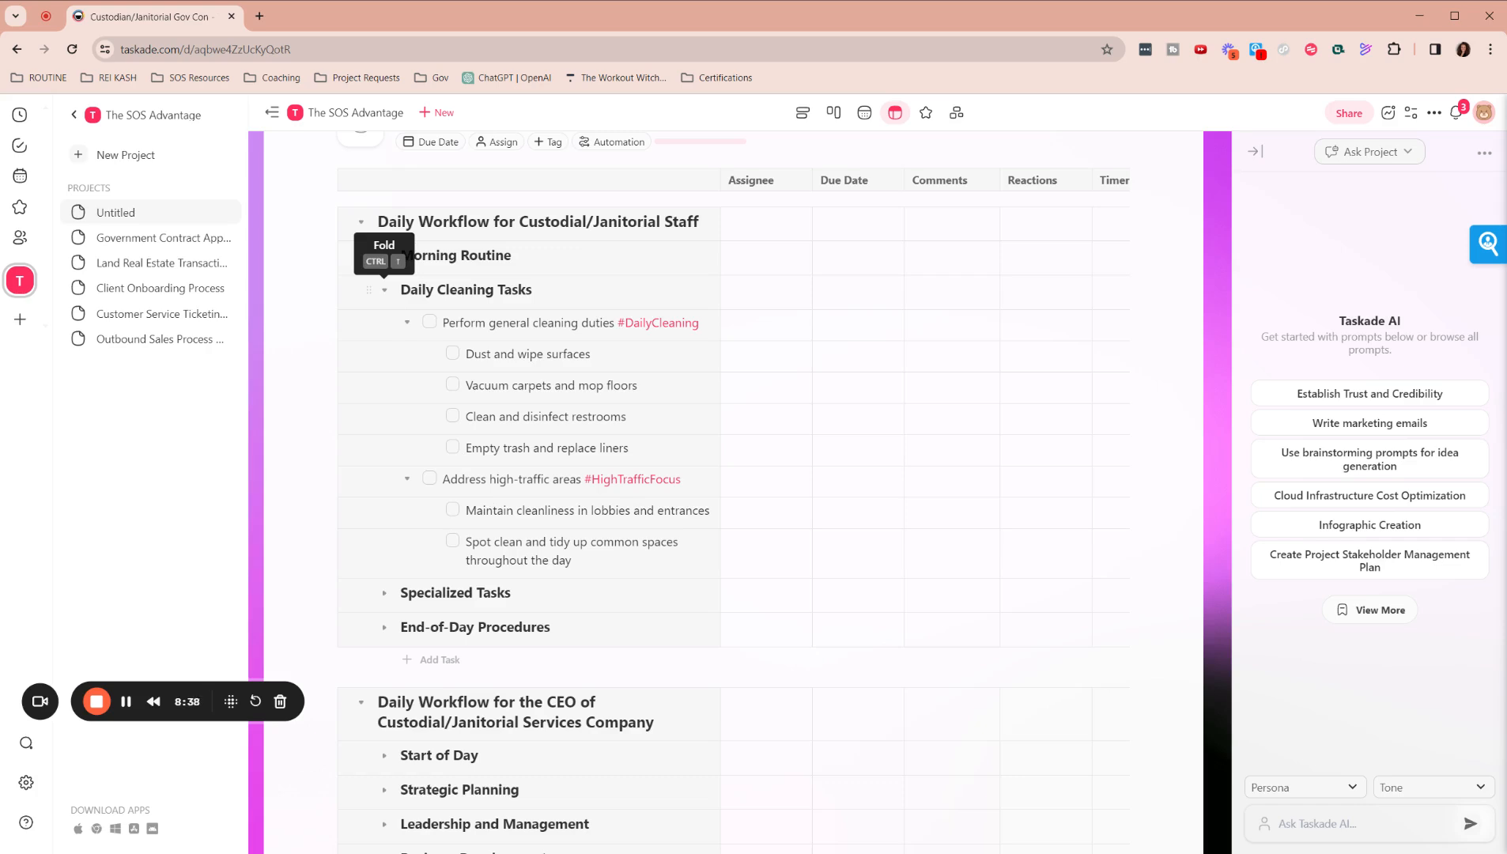
left_click(384, 291)
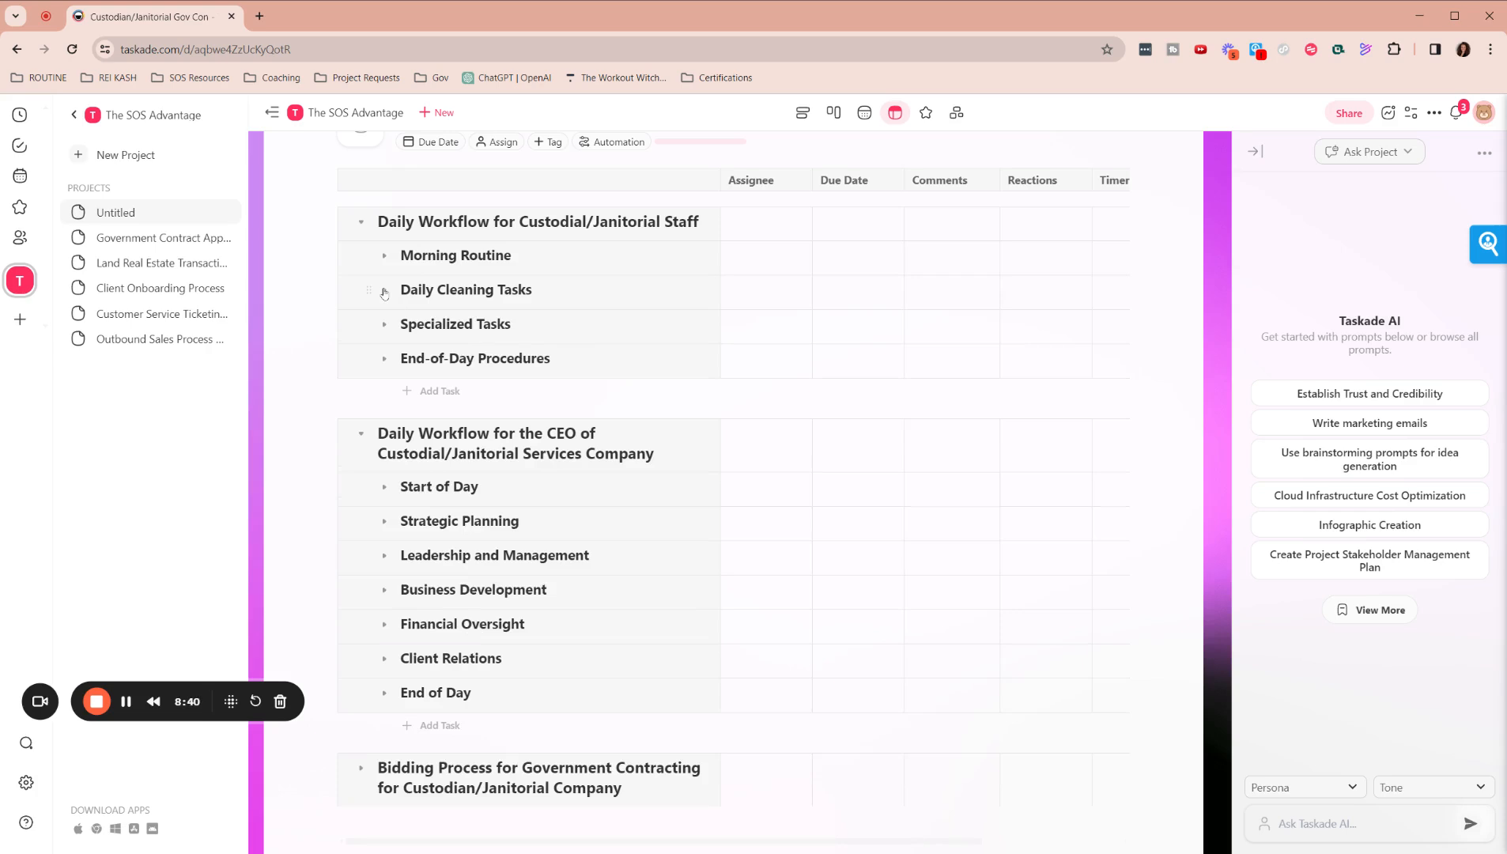
scroll(385, 293, "up", 1)
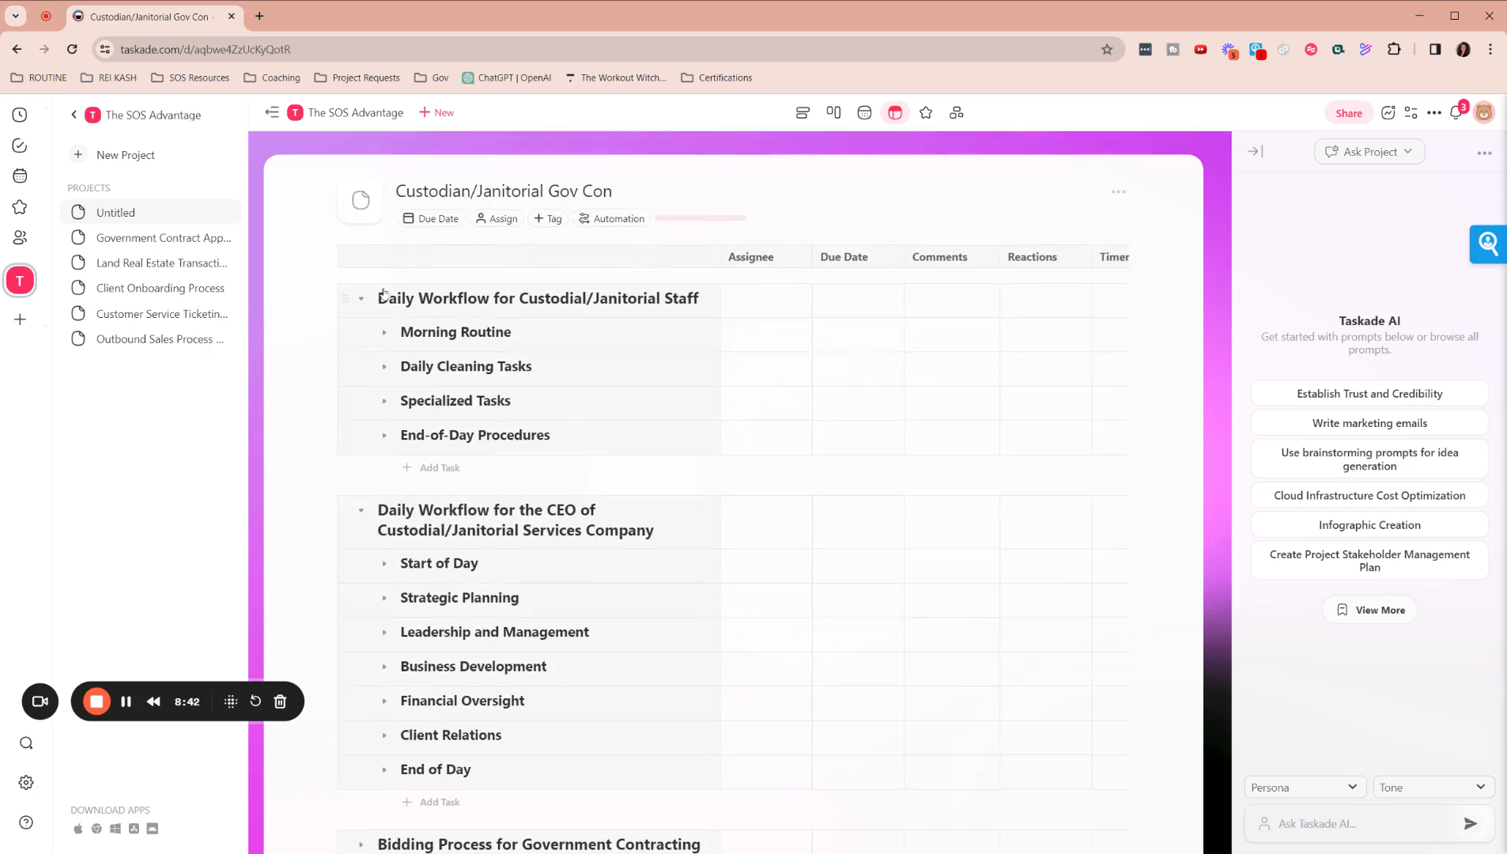
scroll(421, 391, "down", 2)
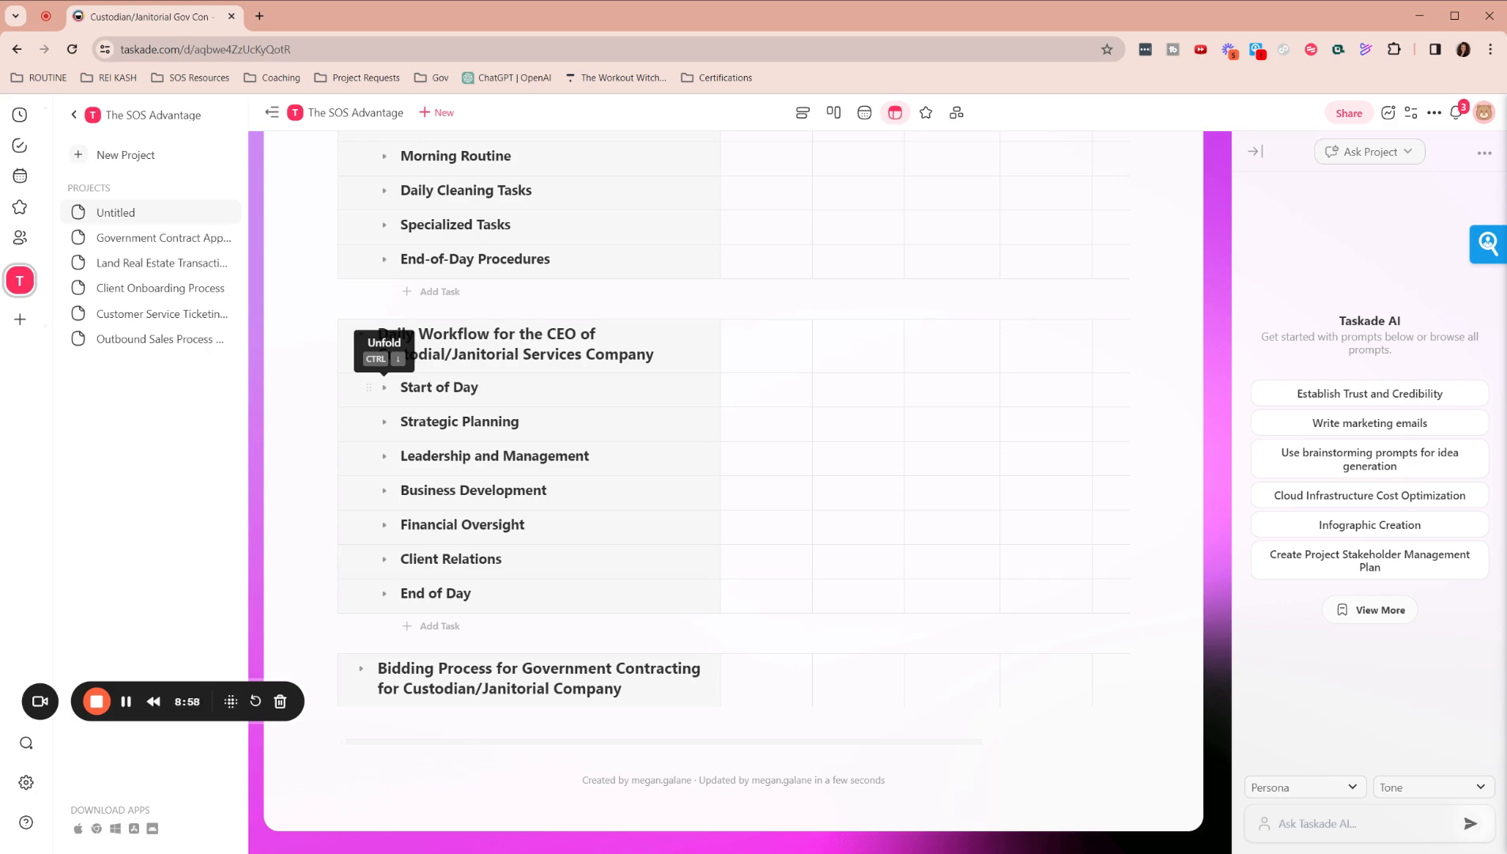
scroll(398, 398, "up", 3)
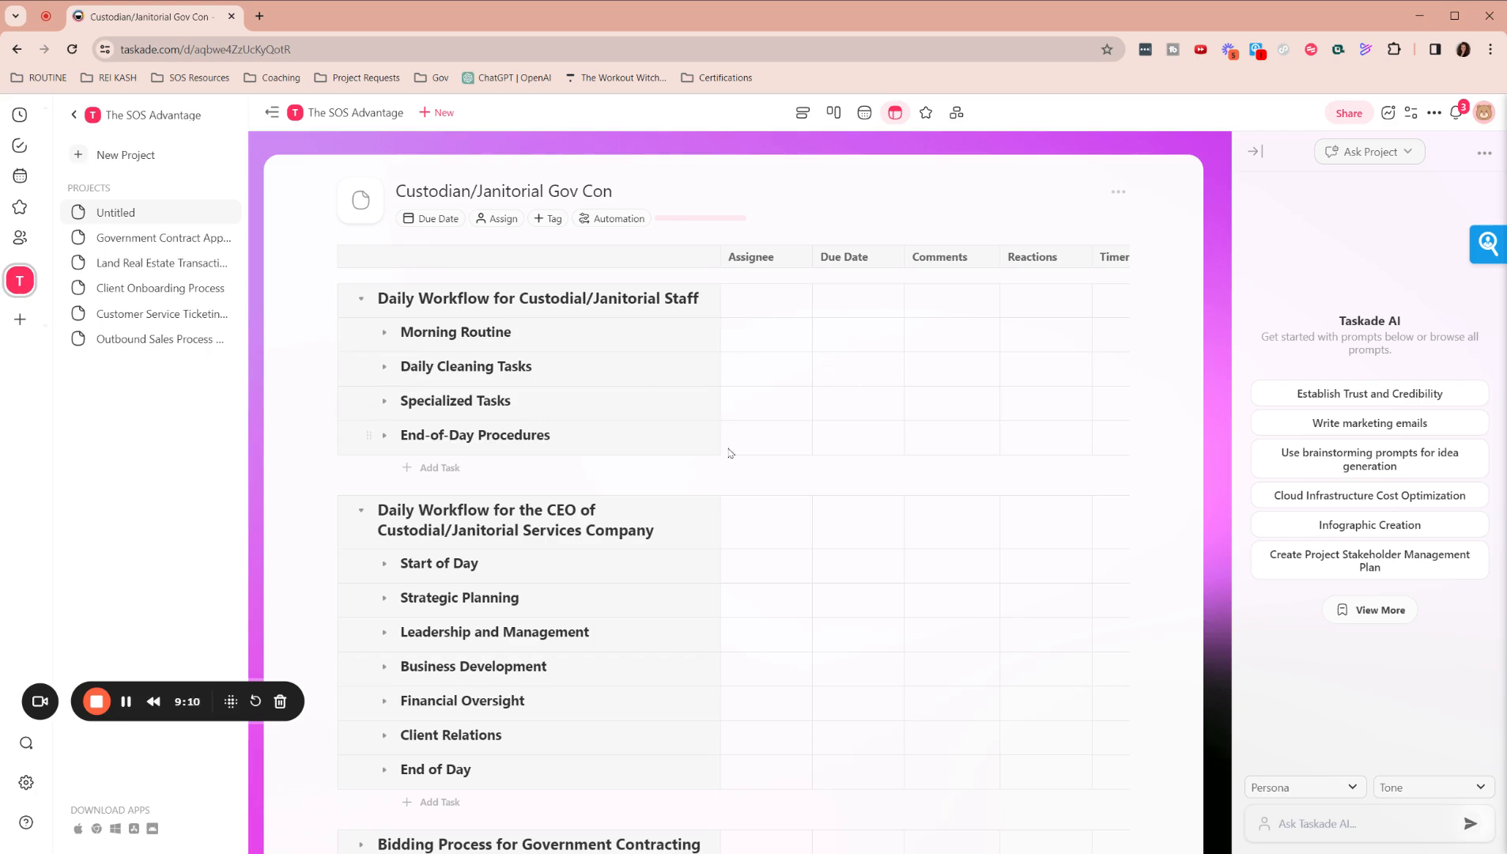
scroll(801, 486, "down", 2)
scroll(800, 486, "up", 2)
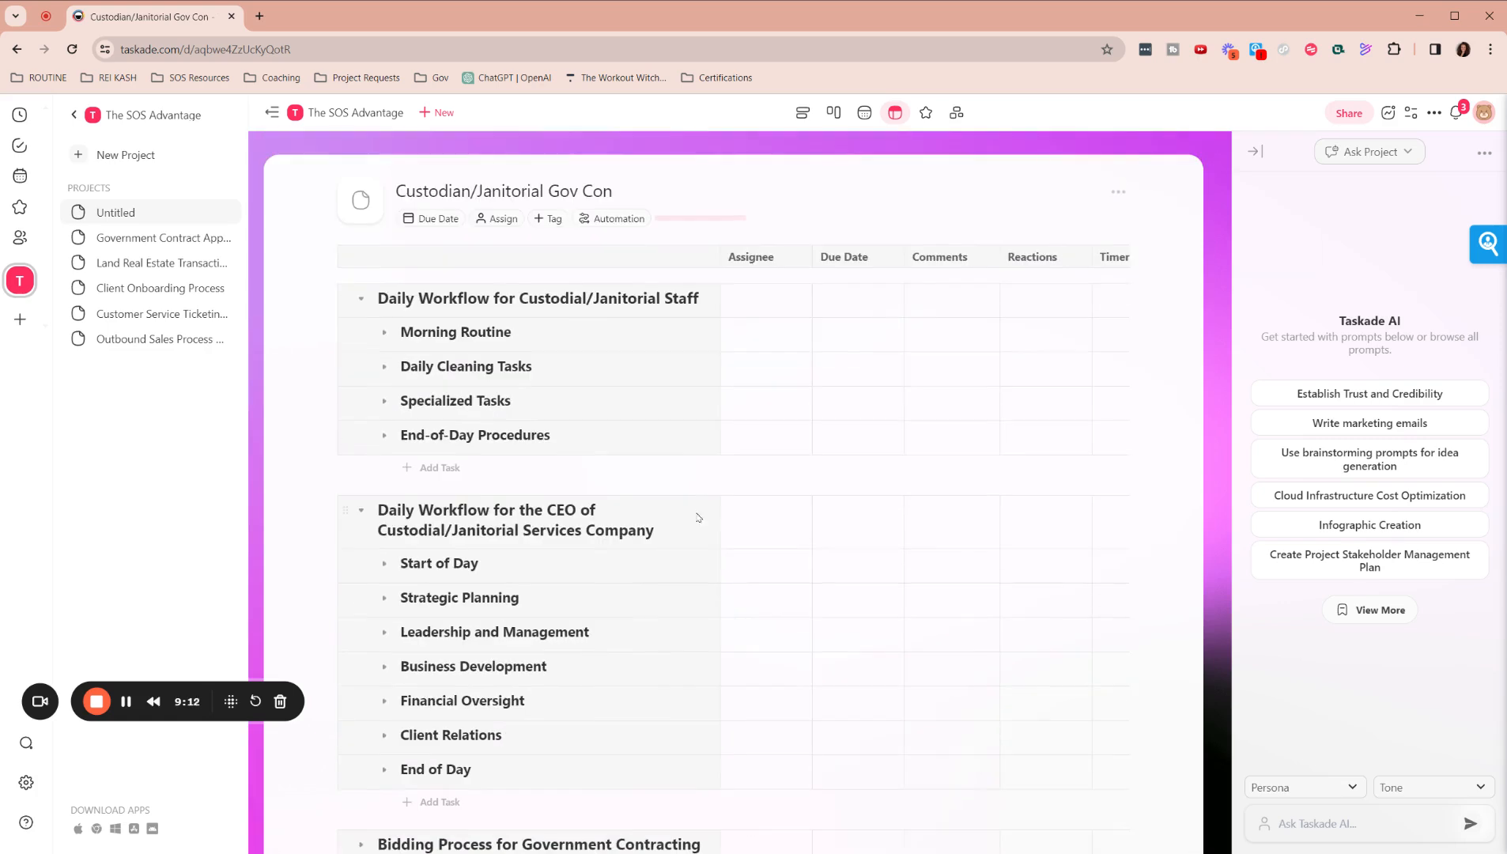